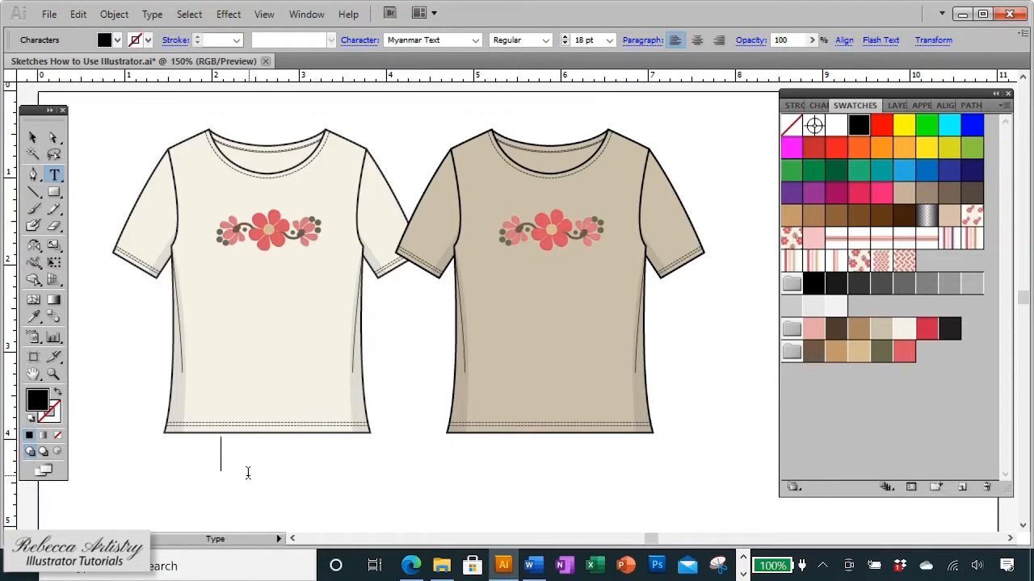
Step: Label the first shirt "Ivory" and place the text centred just below its hem
text(y)
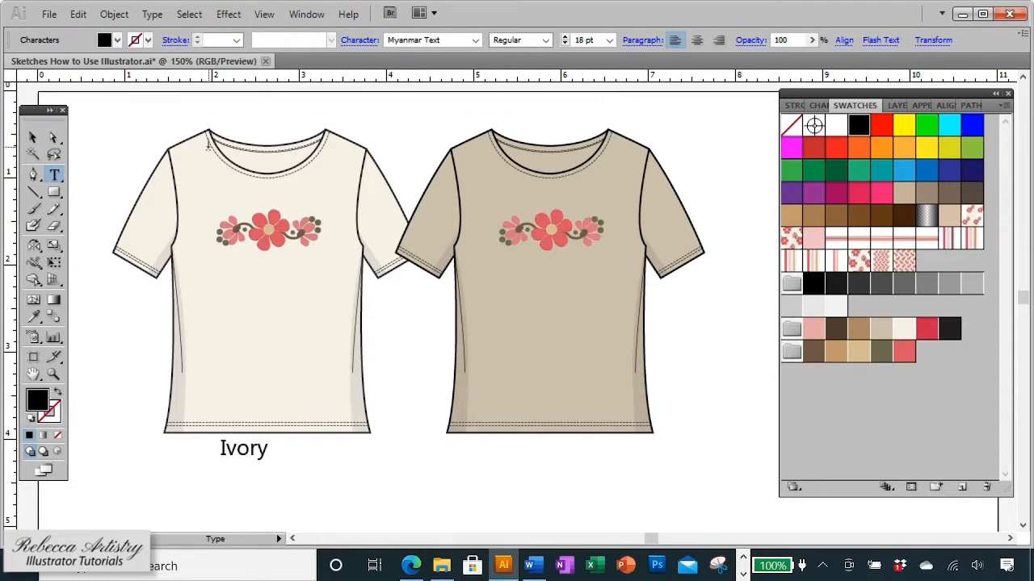
click(32, 137)
click(369, 501)
drag(270, 455, 287, 460)
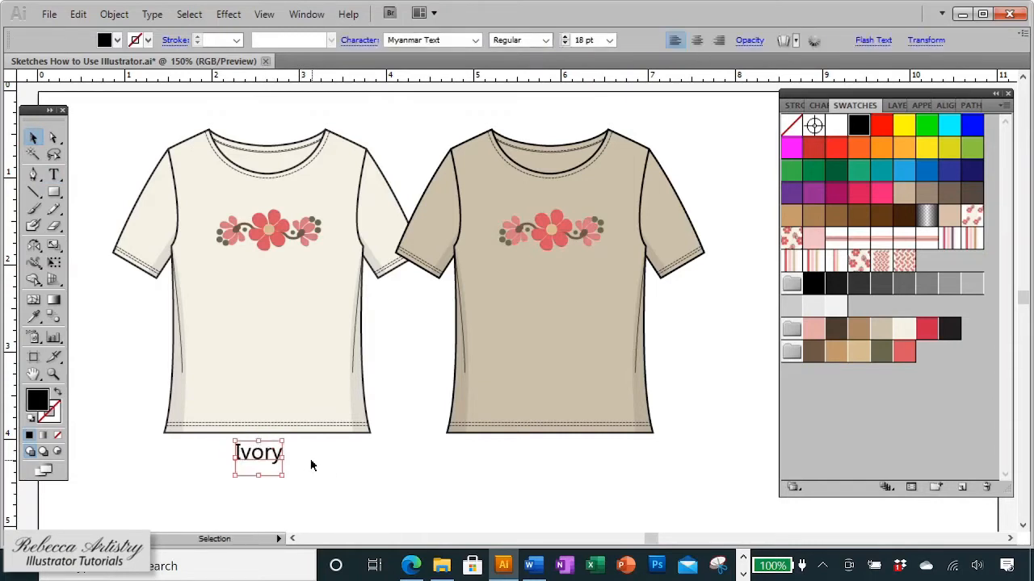
click(313, 465)
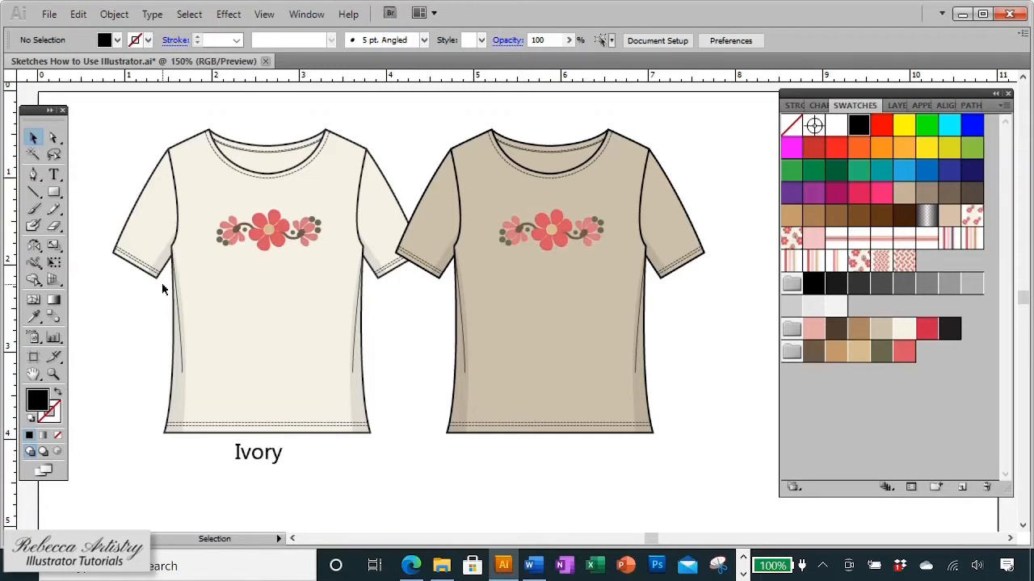
Step: Duplicate the Ivory label horizontally to beneath the taupe shirt
click(275, 458)
click(318, 466)
click(263, 455)
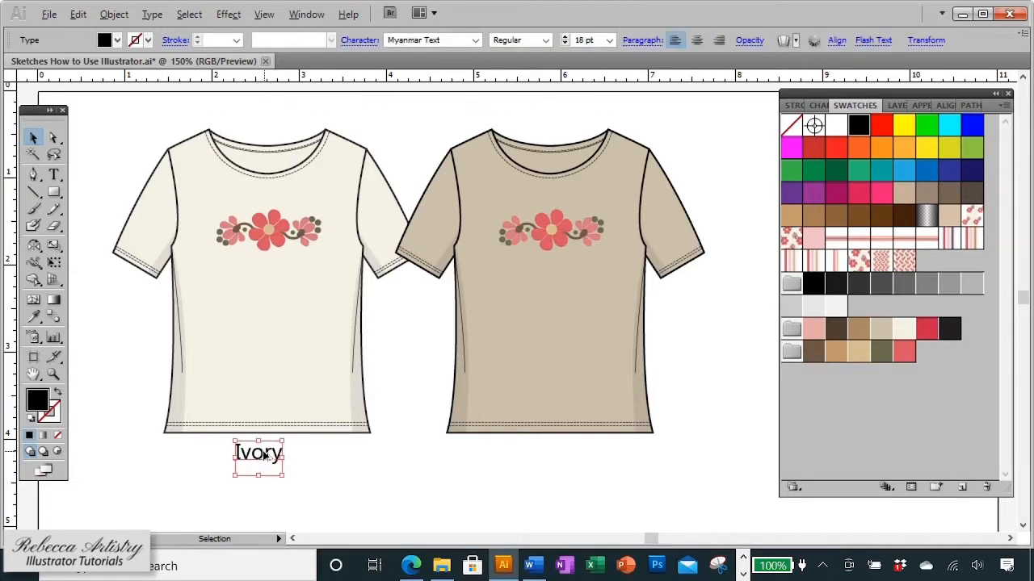
drag(263, 456, 554, 474)
click(584, 480)
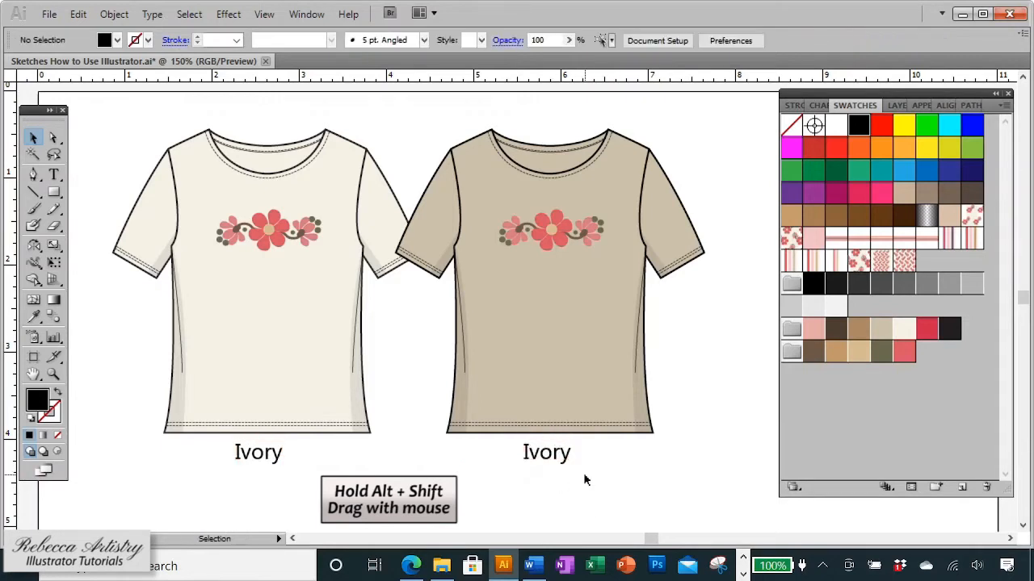
Step: Replace the copied label's text under the second shirt with "Taupe"
click(54, 175)
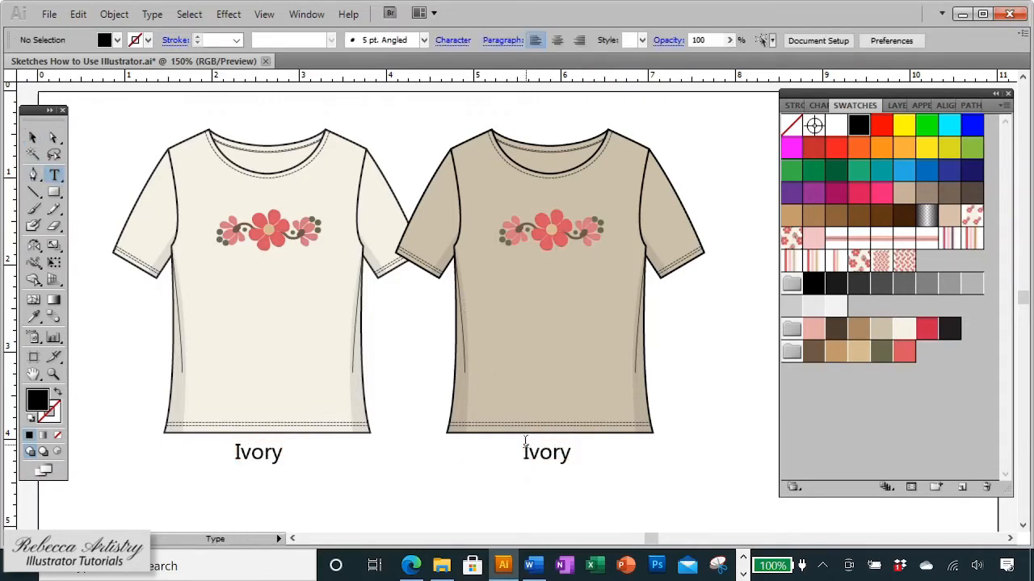
drag(525, 453, 579, 455)
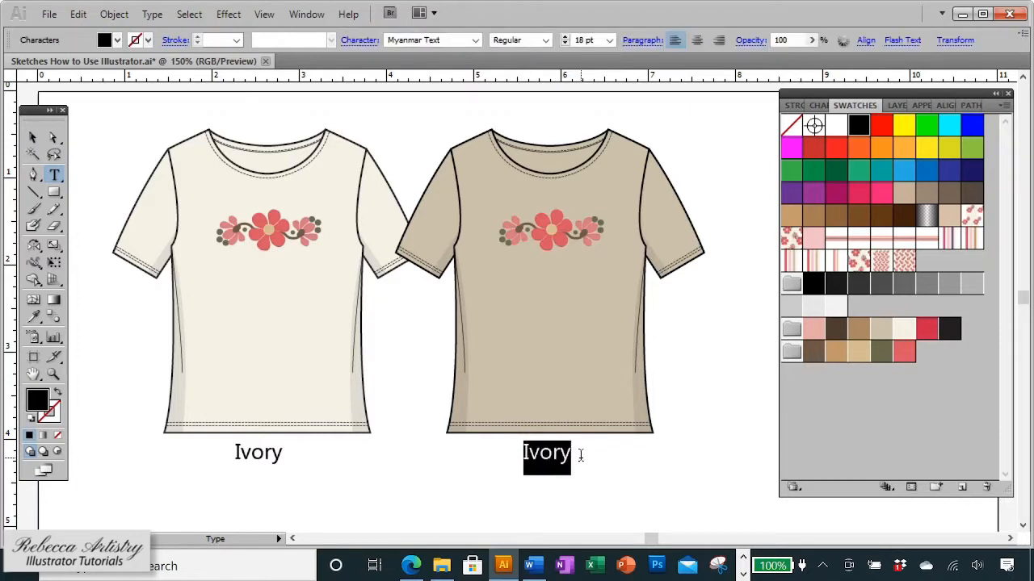
text(Taupe)
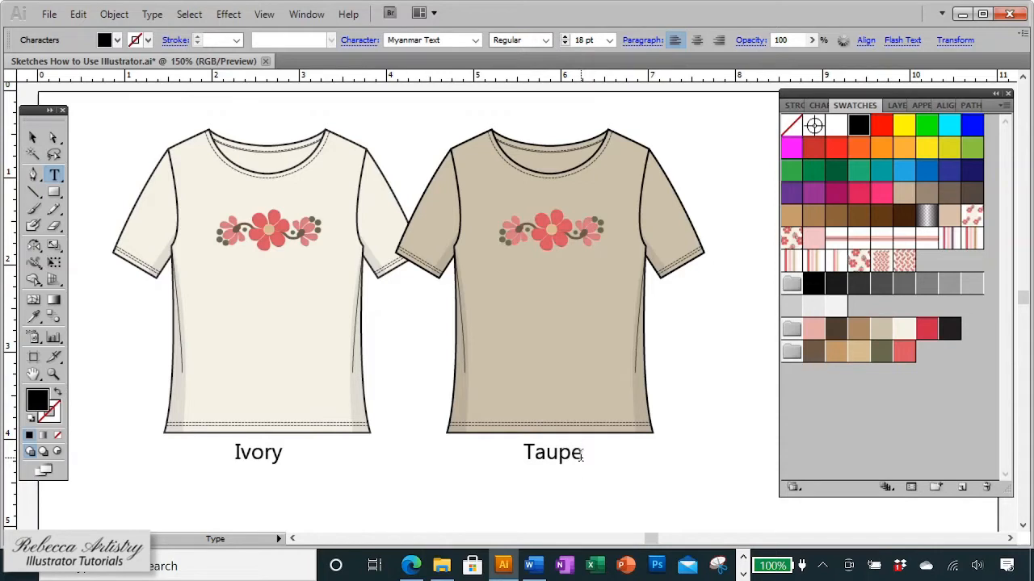
click(33, 139)
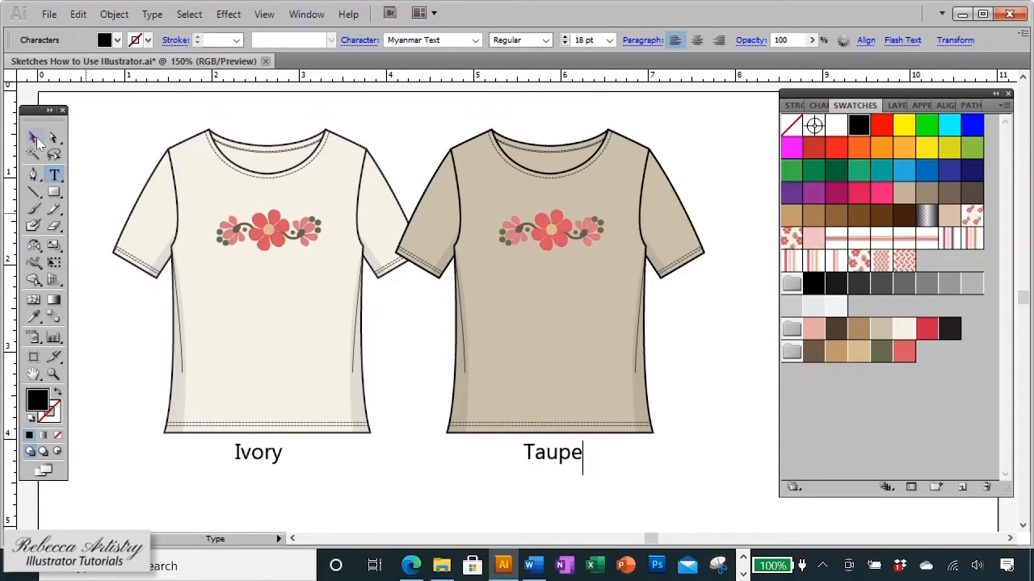
click(433, 466)
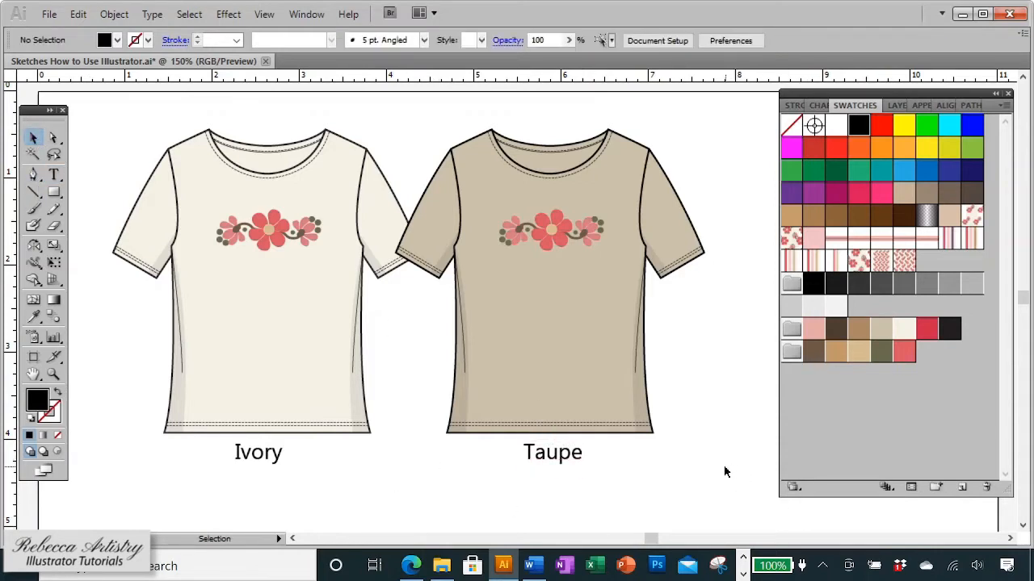
Step: Nudge the Taupe label sideways in small increments until it is centred beneath its shirt
click(572, 458)
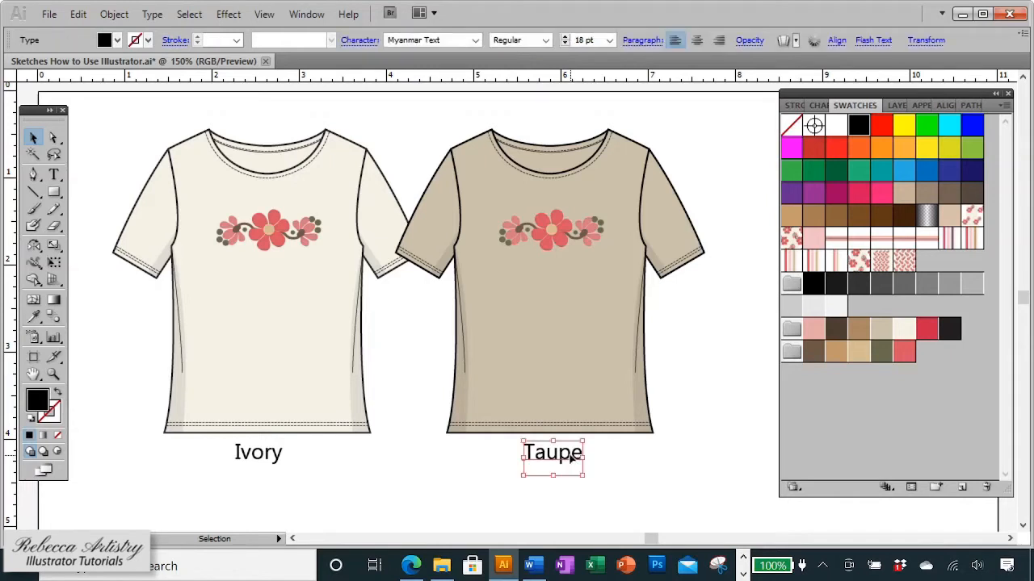
key(Left)
click(717, 449)
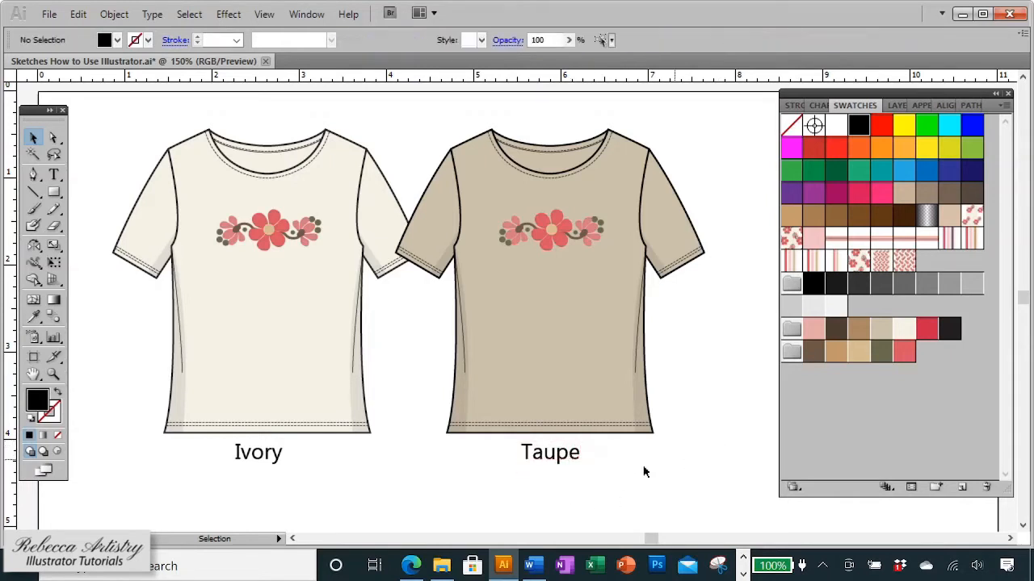
click(572, 454)
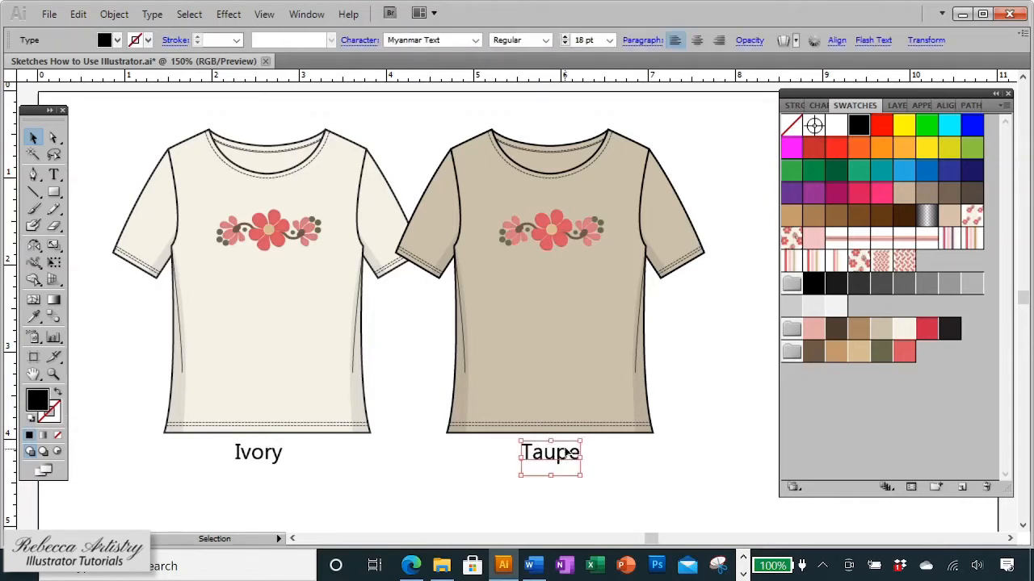
key(Right)
key(Right)
key(Right)
key(Right)
key(Right)
key(Right)
key(Right)
key(Right)
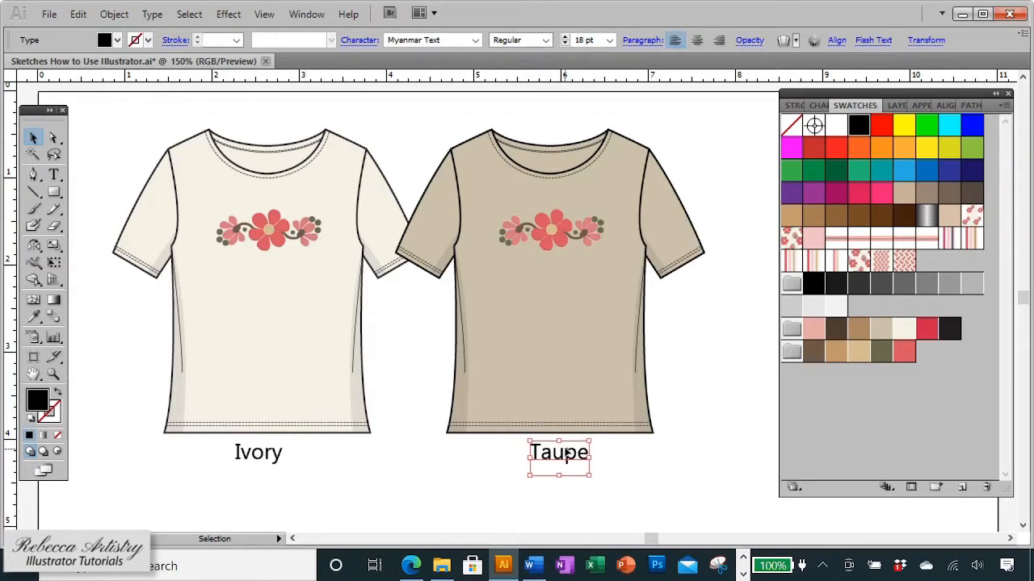
key(Left)
key(Left)
key(Left)
key(Left)
key(Left)
key(Left)
key(Left)
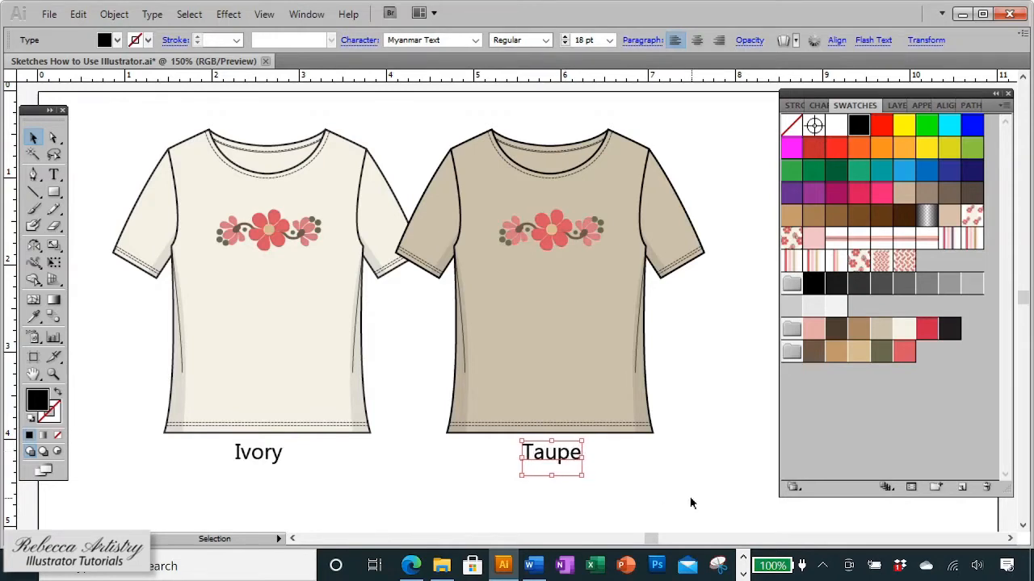
click(680, 484)
Step: Try to reposition the Taupe label freehand, and undo the moves
mouse_move(563, 452)
mouse_down()
mouse_move(630, 470)
mouse_move(592, 486)
mouse_move(517, 494)
mouse_move(539, 460)
mouse_move(560, 454)
mouse_up()
click(640, 479)
click(619, 484)
click(637, 487)
click(568, 454)
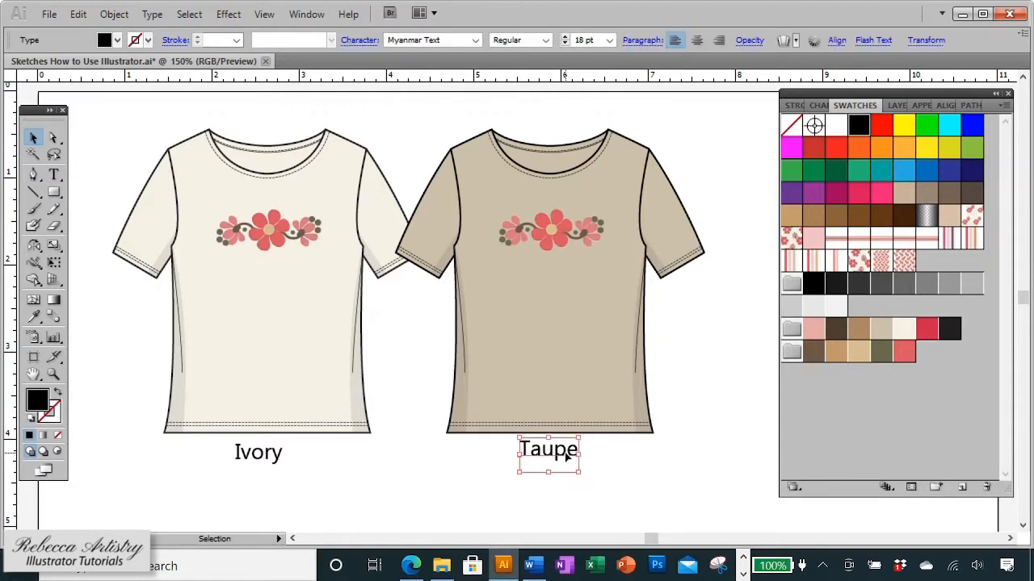
key(ctrl+z)
key(ctrl+z)
key(ctrl+z)
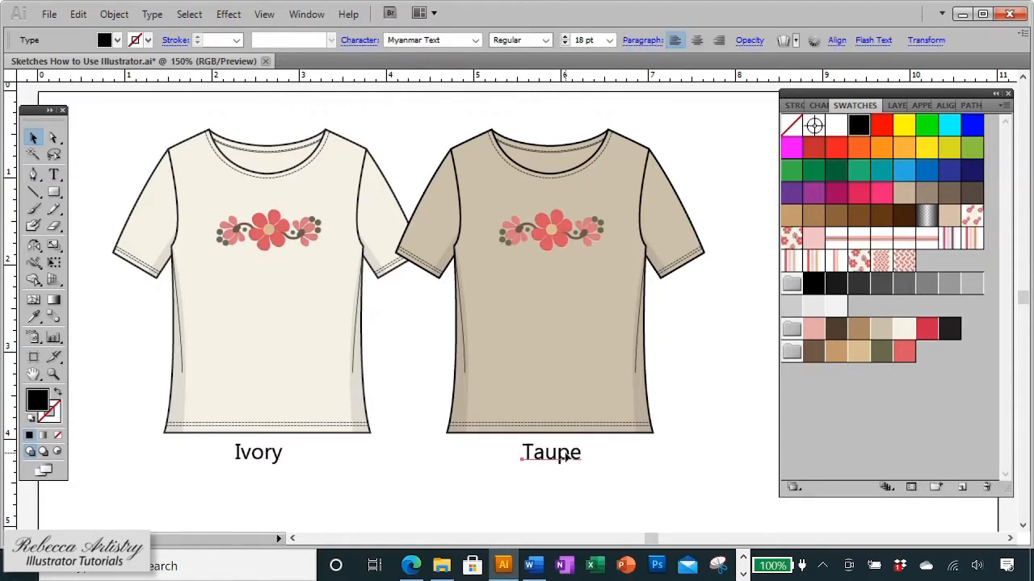
click(641, 484)
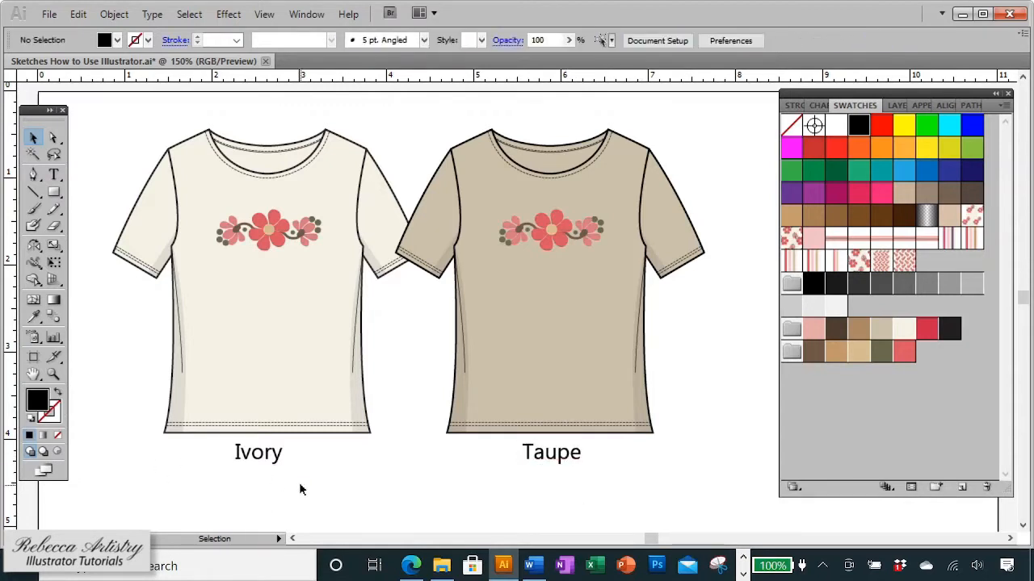
Step: Change the Taupe label's font to Myriad Pro
click(538, 457)
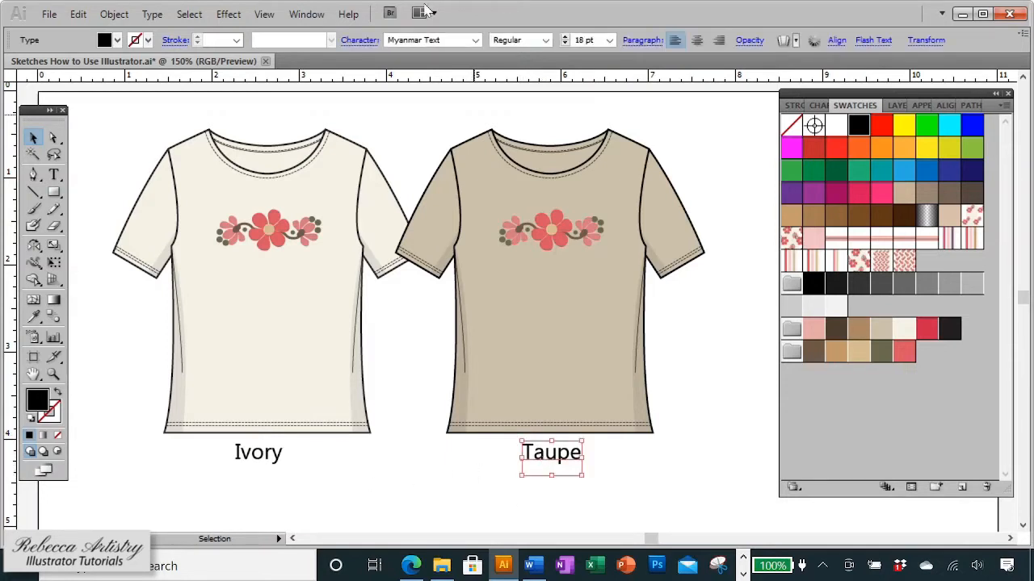
click(475, 40)
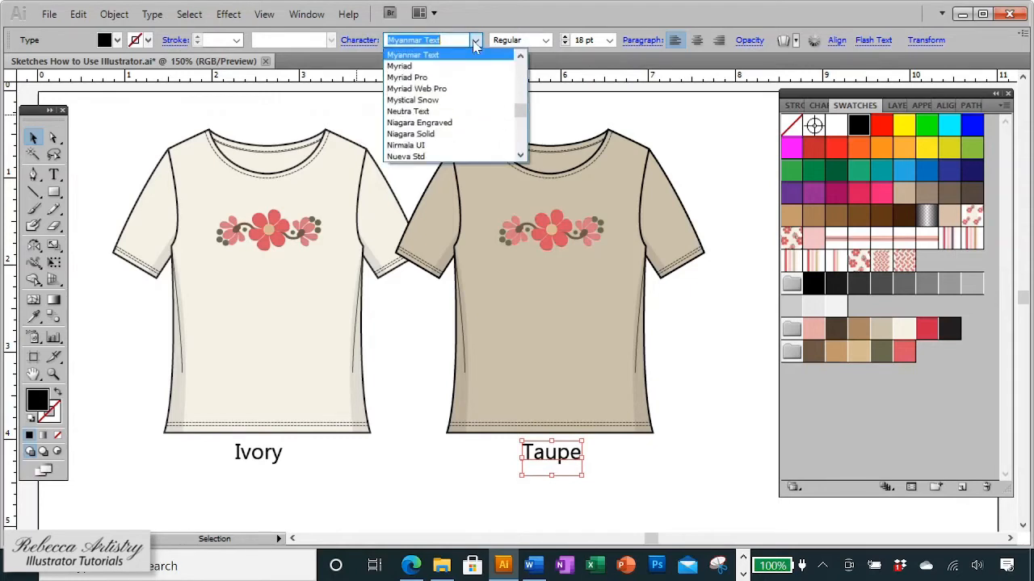
click(452, 77)
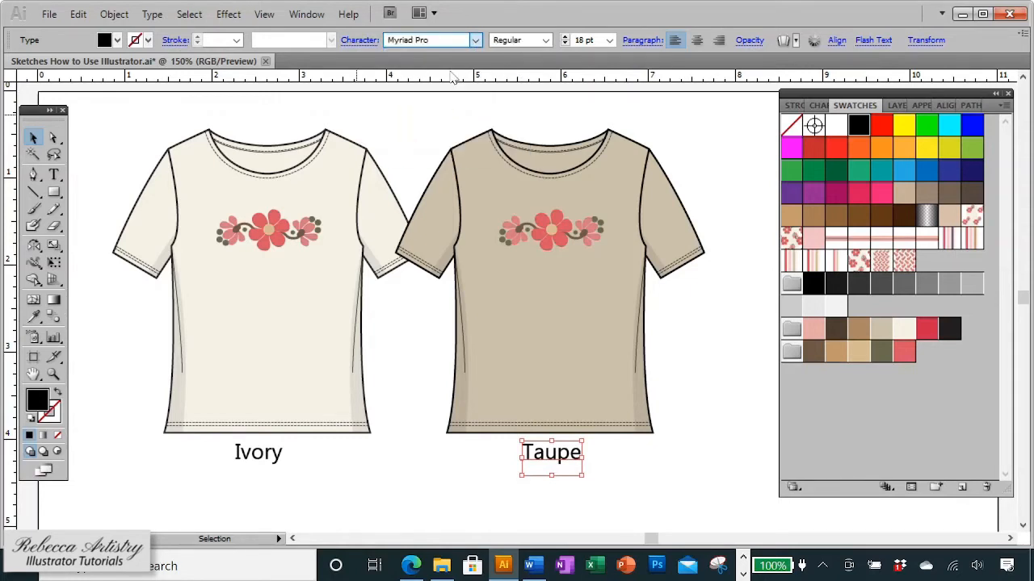
Step: Try the Bold style on the Taupe label, and set it back to Regular
click(546, 40)
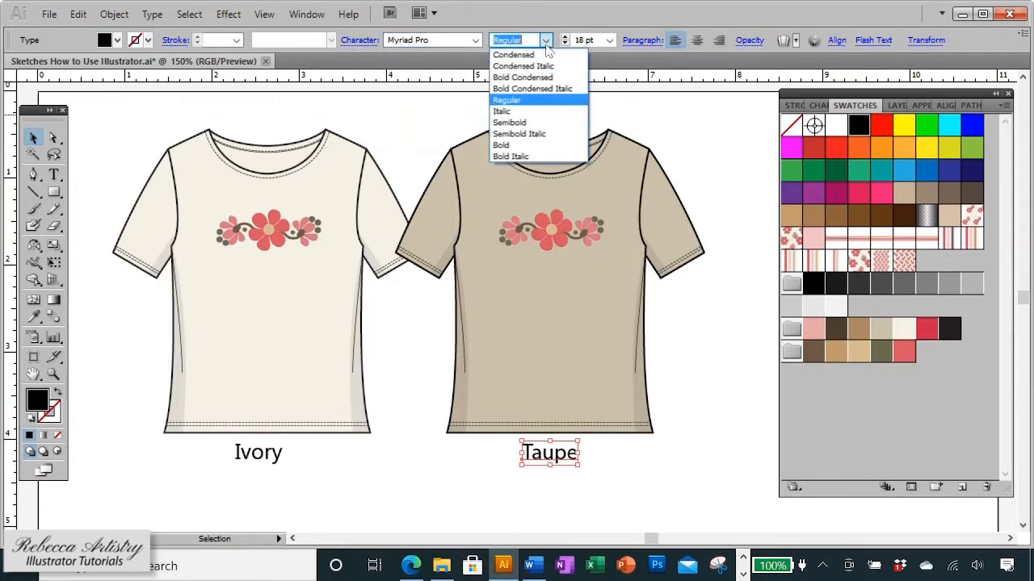
click(502, 145)
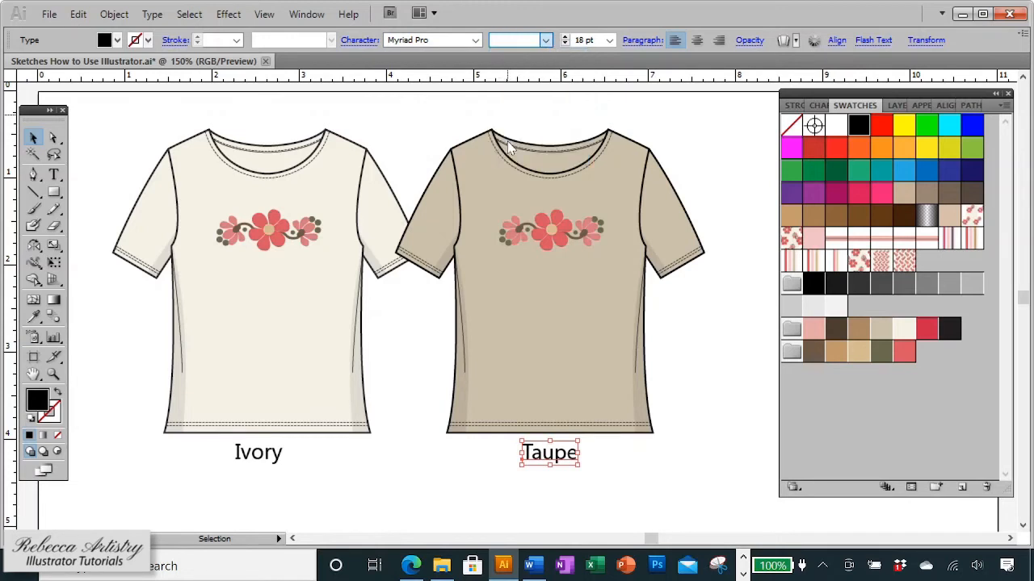
click(545, 41)
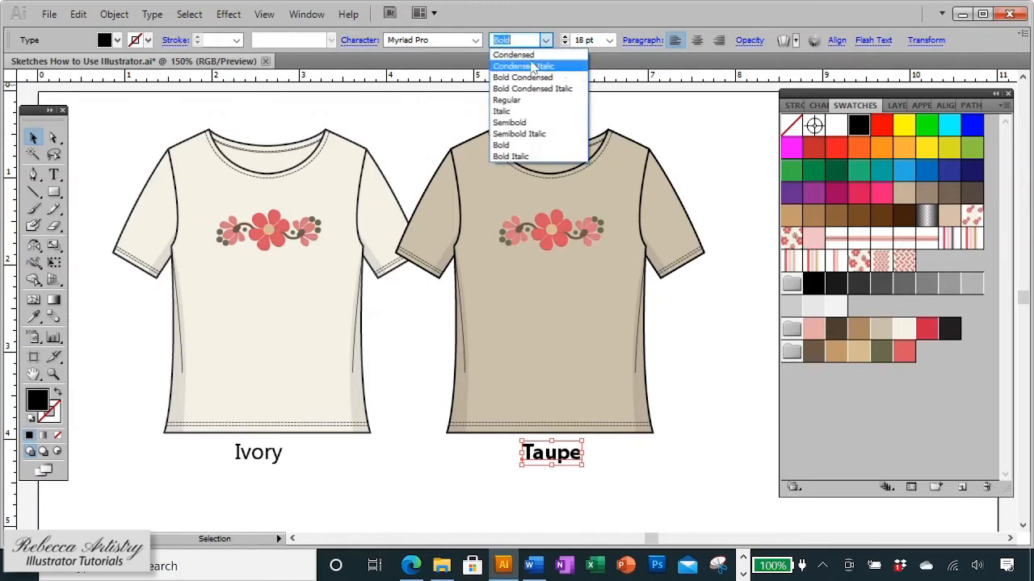
click(514, 96)
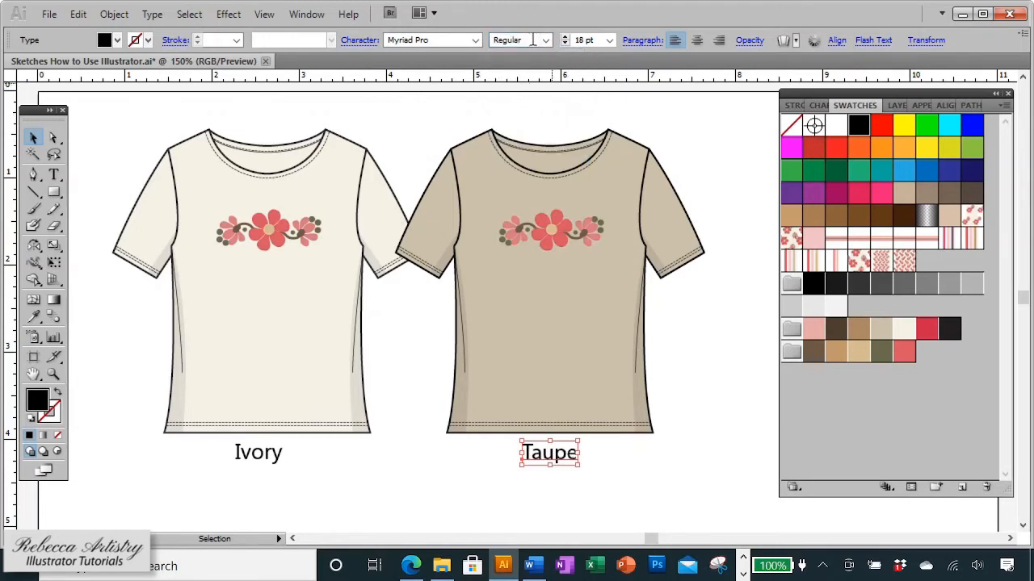
Step: Try a 12 pt font size on the Taupe label, and set it back to 18 pt
click(610, 40)
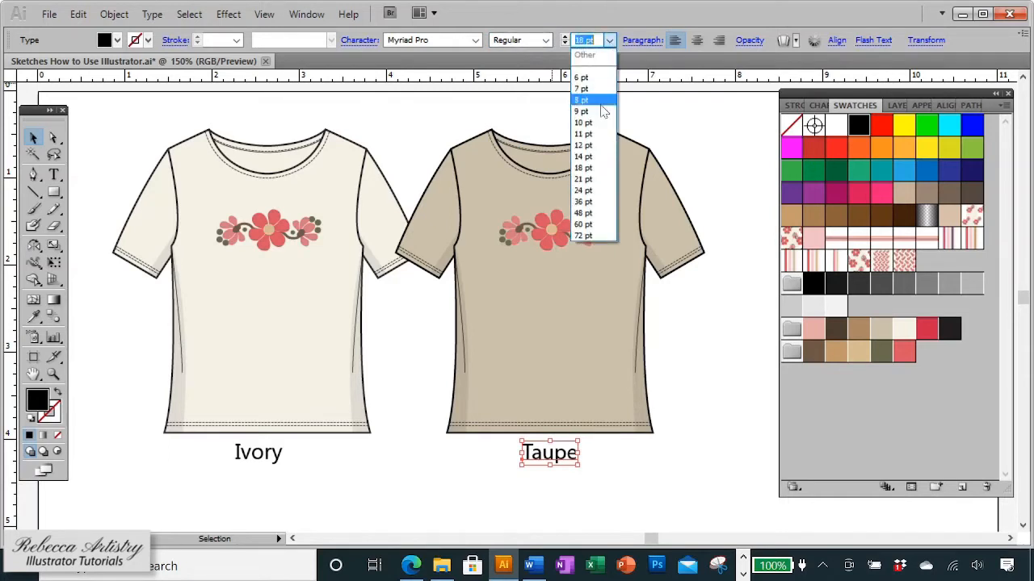
click(583, 145)
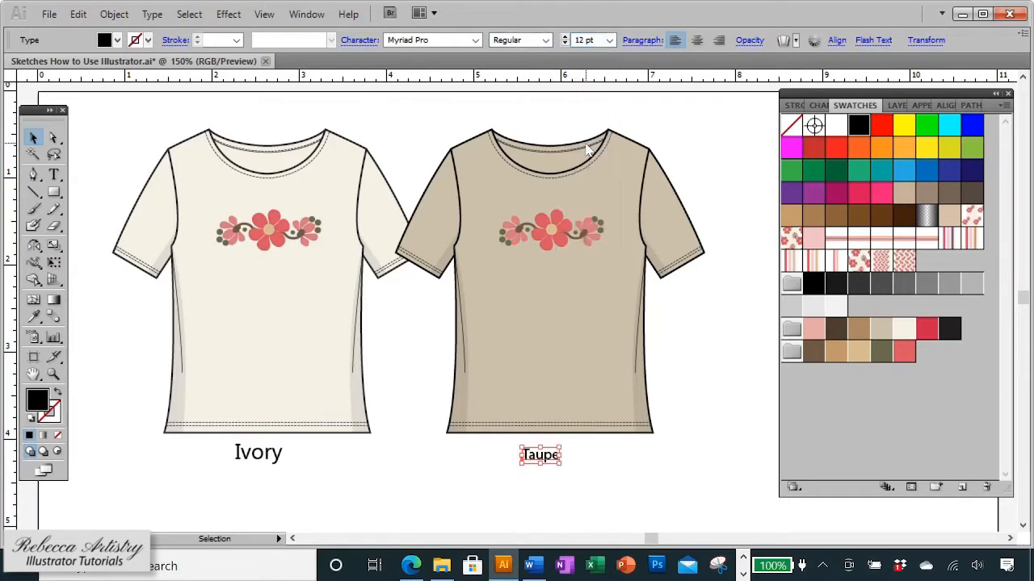
click(609, 40)
click(596, 167)
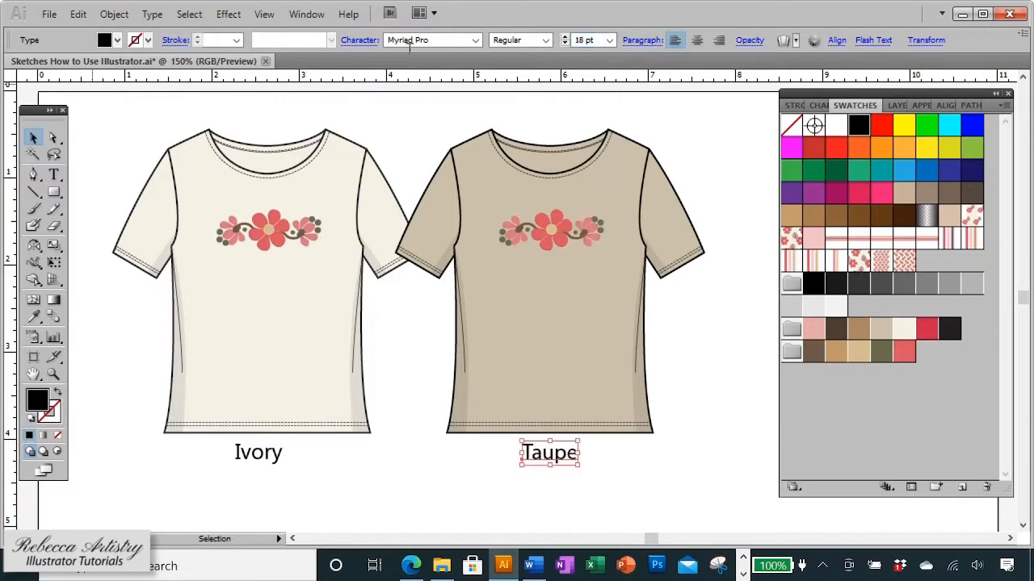
Step: Try a red fill on the Taupe label, and set its colour back to black
click(117, 39)
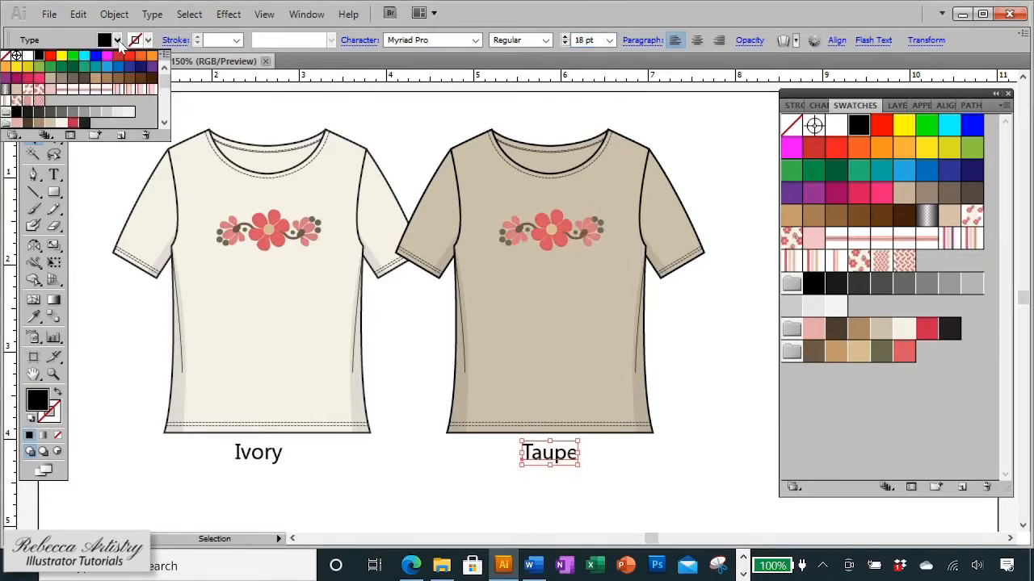
click(118, 57)
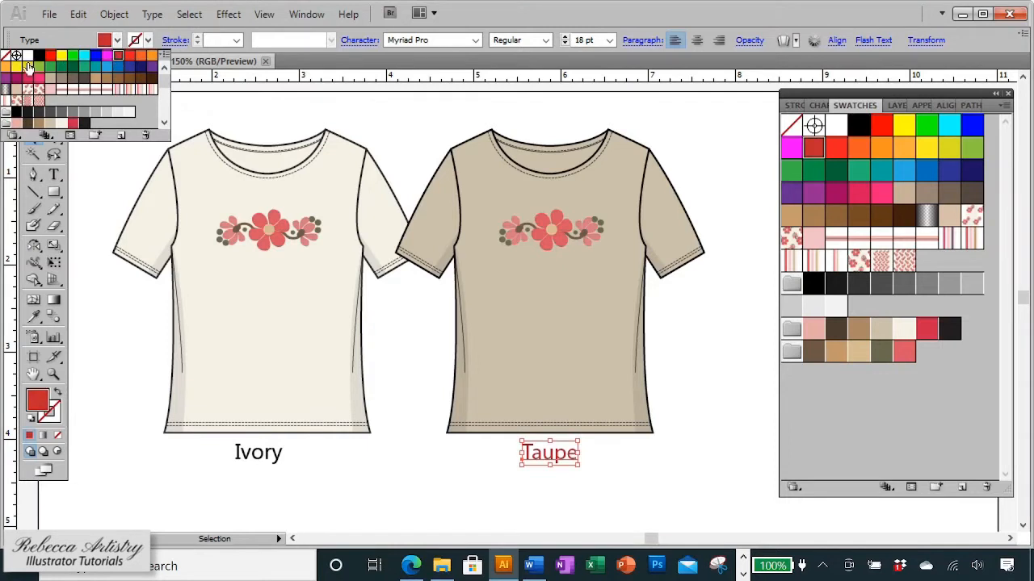
click(39, 55)
click(656, 122)
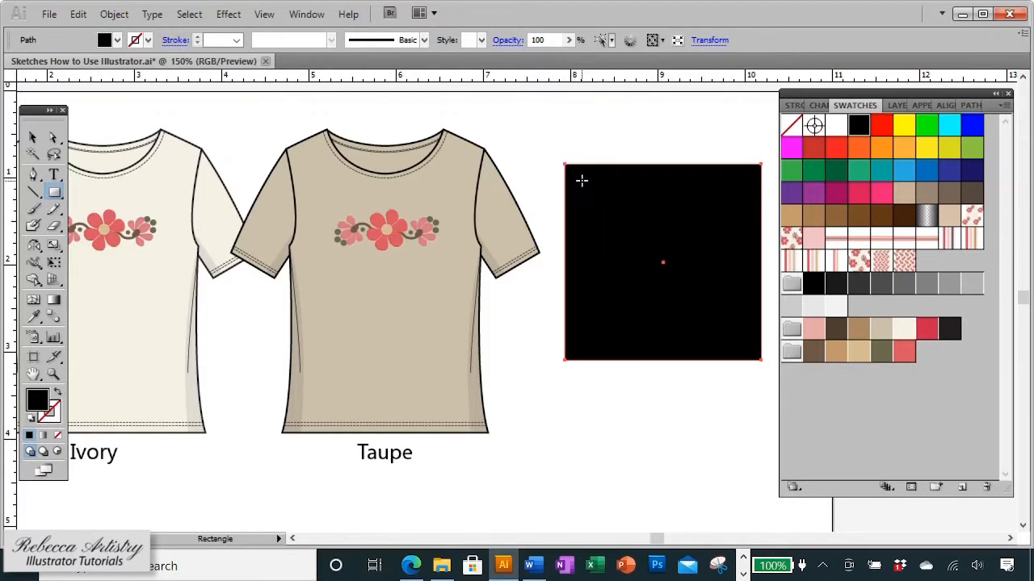
Step: Fill the square beside the shirts with the taupe swatch and give it a black stroke
click(880, 330)
click(55, 420)
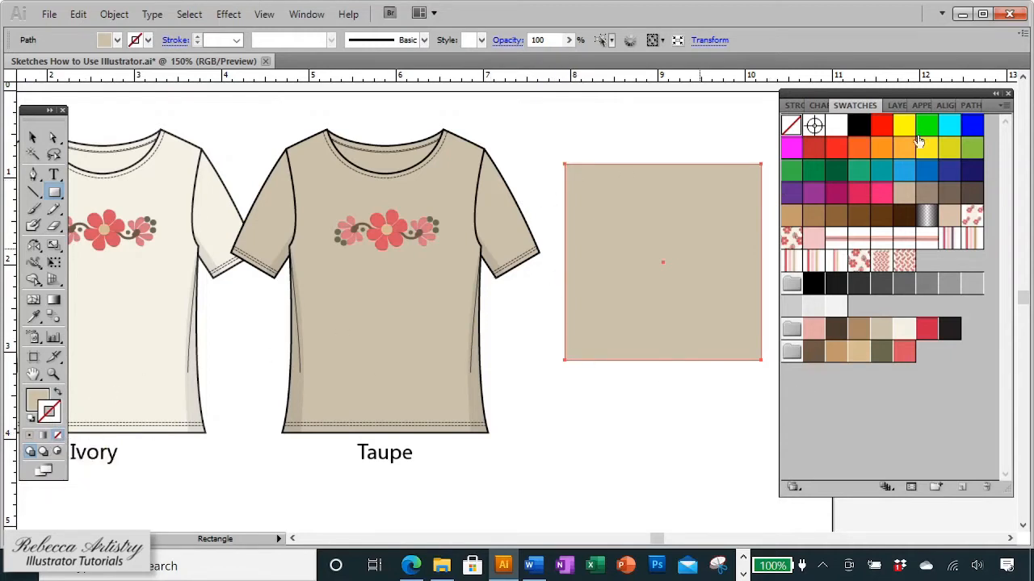
click(860, 129)
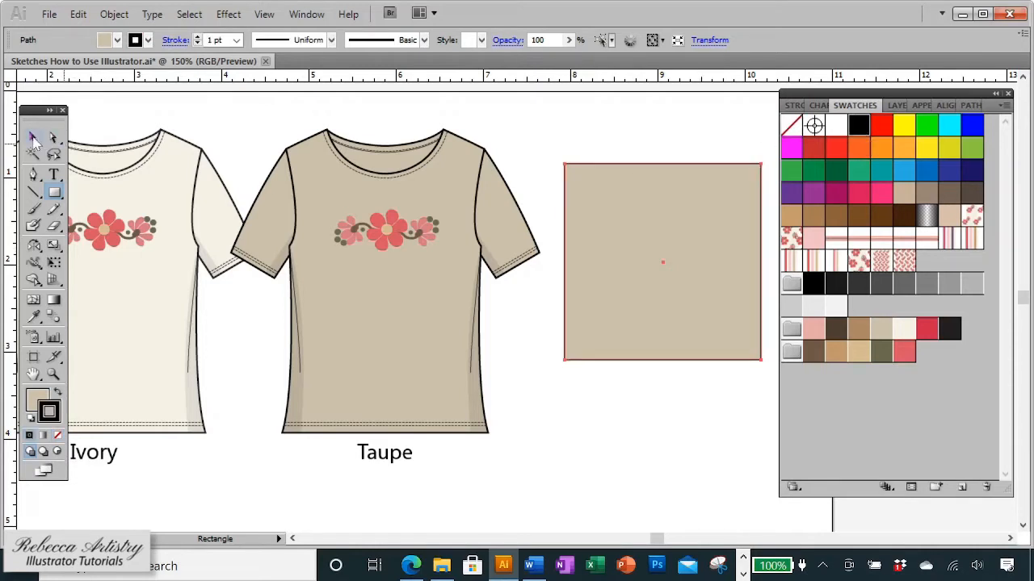
click(33, 139)
click(681, 143)
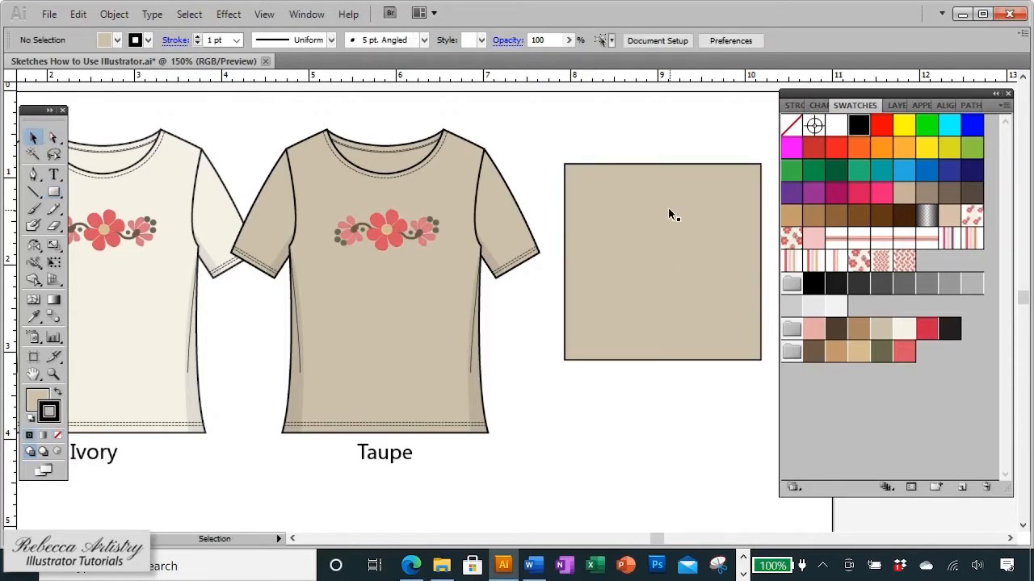
Step: Try a 5 pt stroke weight on the taupe square, and set it back to 1 pt
click(592, 352)
click(53, 373)
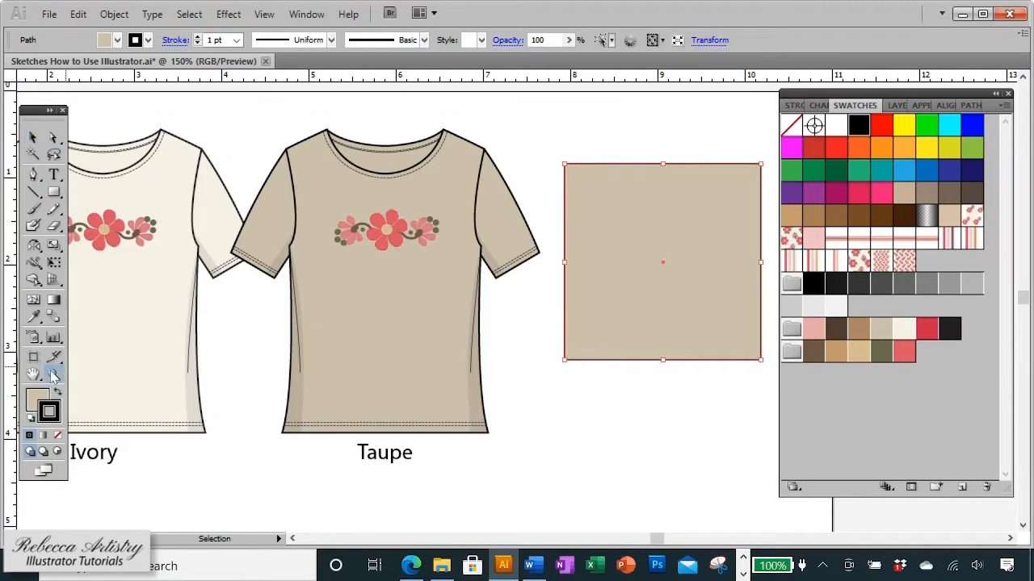
click(614, 347)
click(521, 315)
click(511, 314)
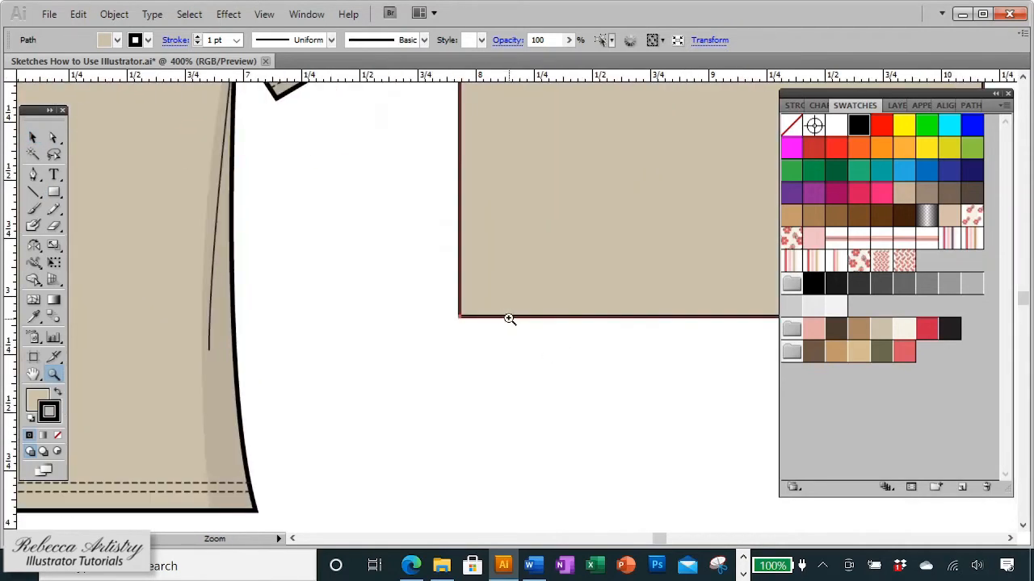
click(236, 39)
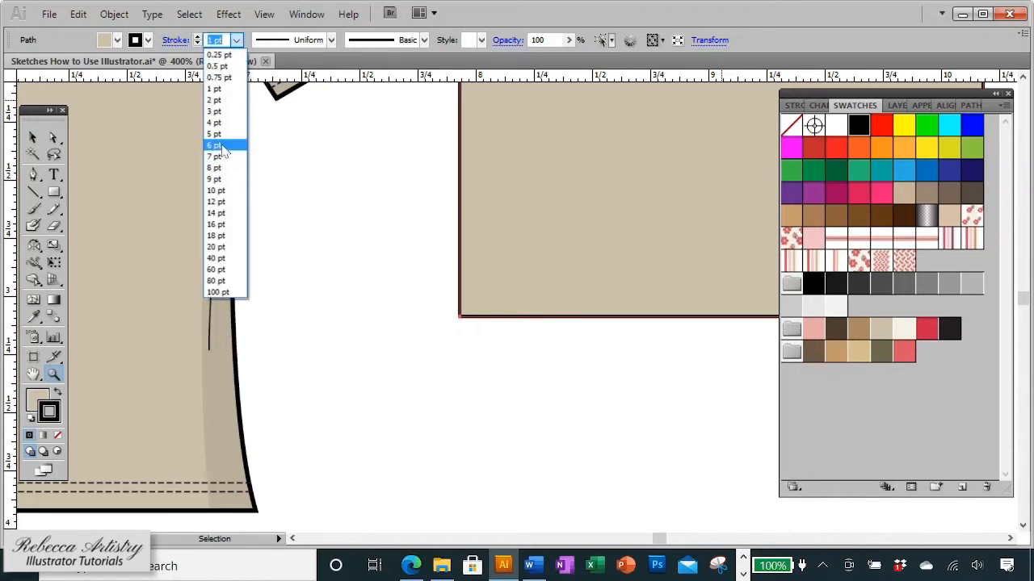
click(217, 135)
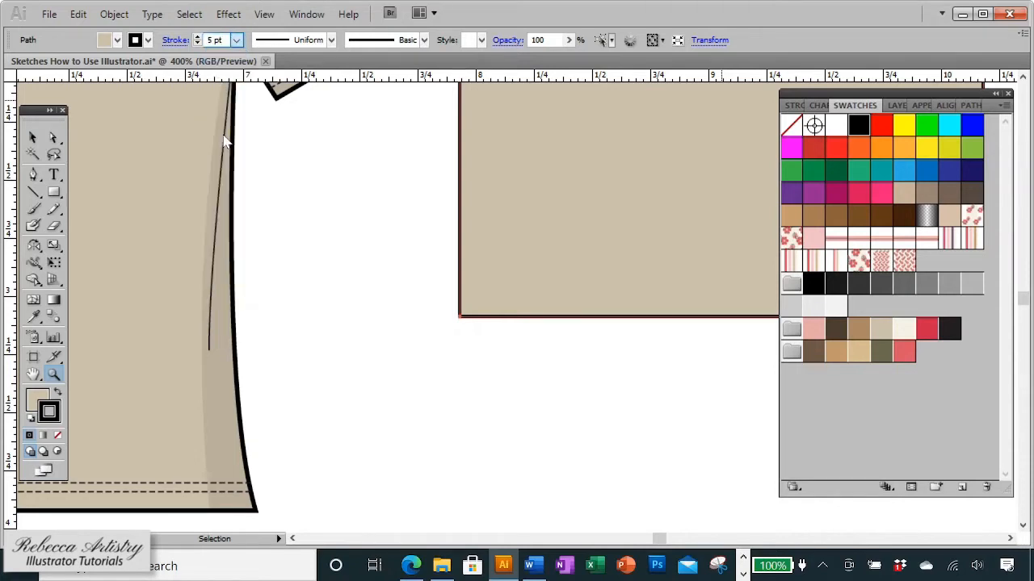
click(237, 40)
click(214, 89)
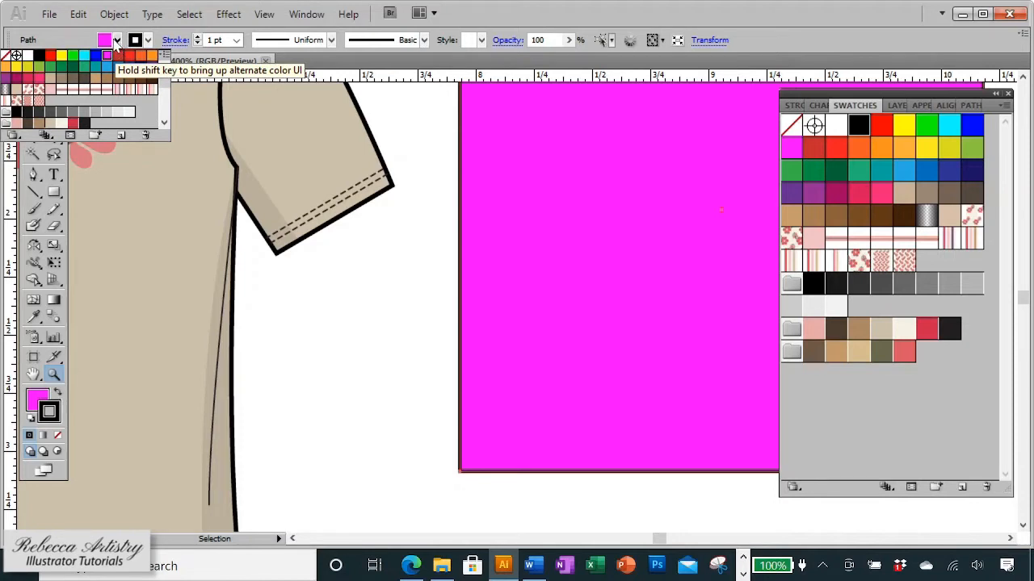
Step: Set the square's magenta fill back to the taupe swatch
click(118, 40)
click(117, 41)
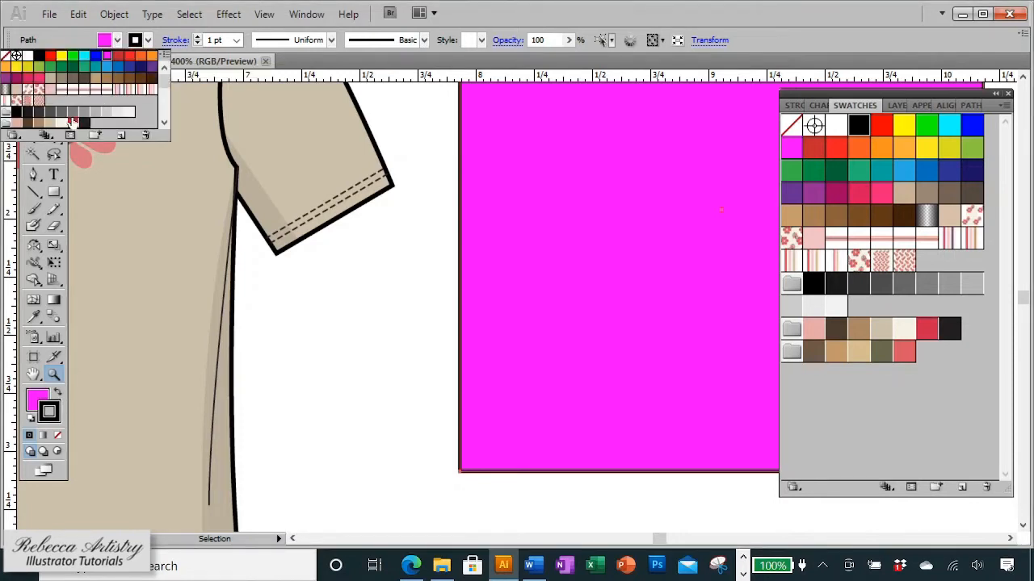
click(49, 124)
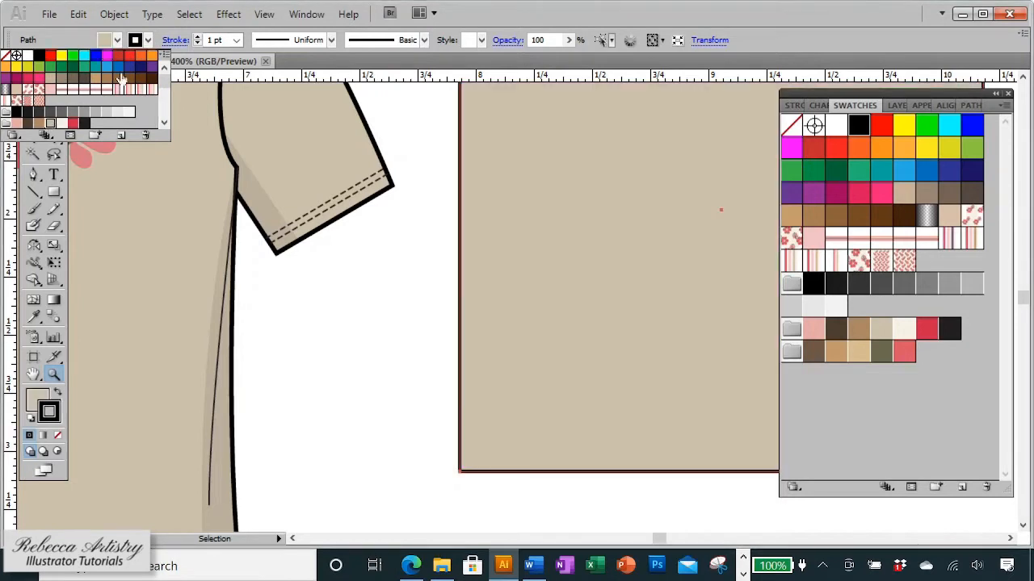
Step: Try a red stroke colour on the square, set it back to black, and deselect the square
click(147, 40)
click(73, 123)
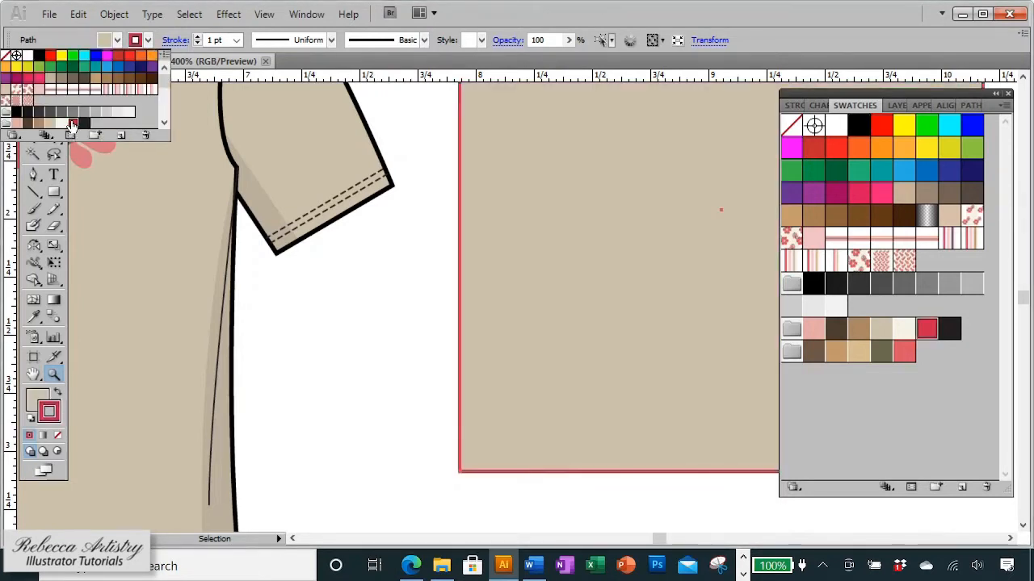
click(39, 55)
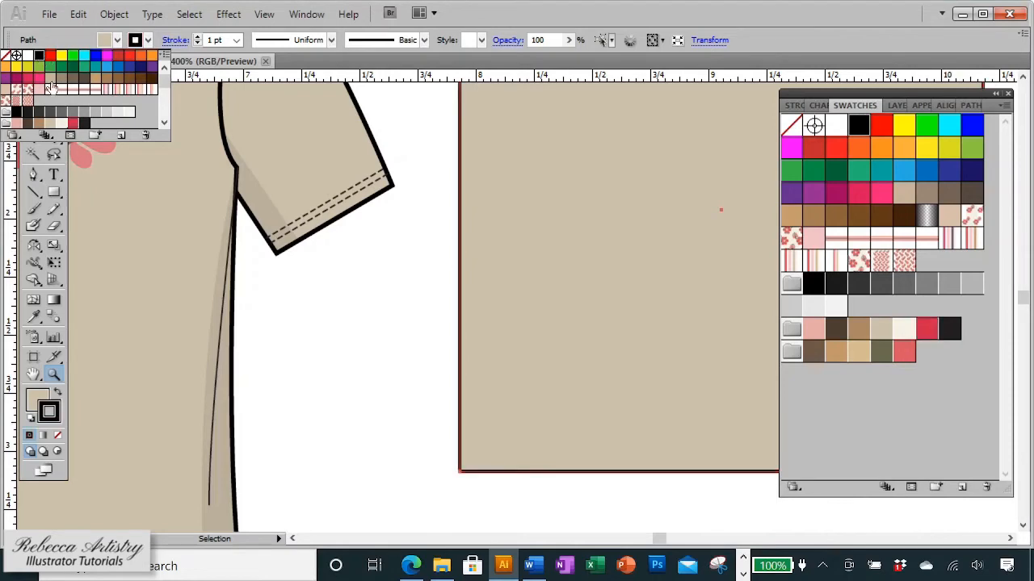
click(372, 313)
click(33, 136)
click(361, 320)
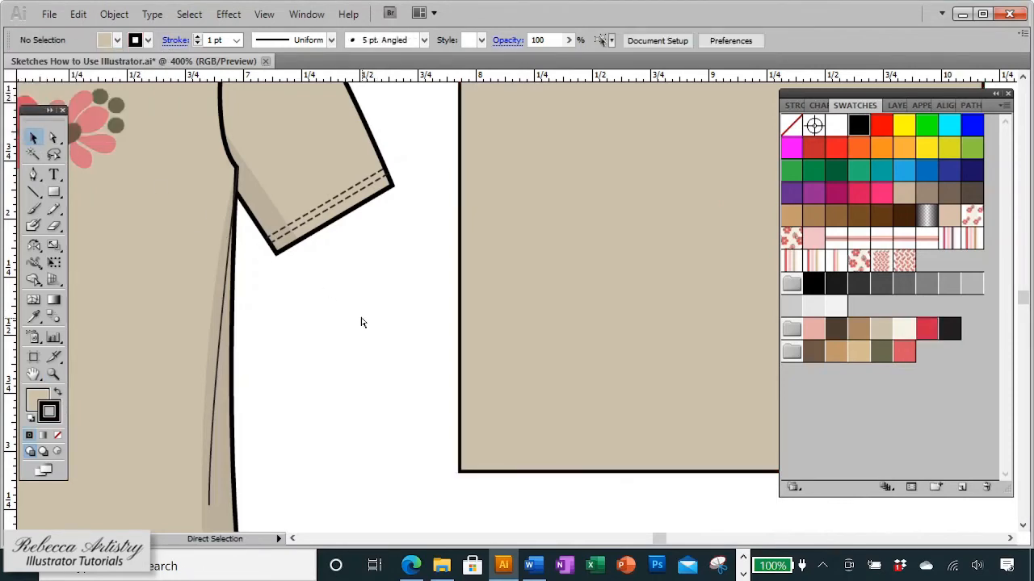
Step: Reset the view to 100% and zoom in to 600% on the floral motif of the Ivory shirt
double_click(55, 372)
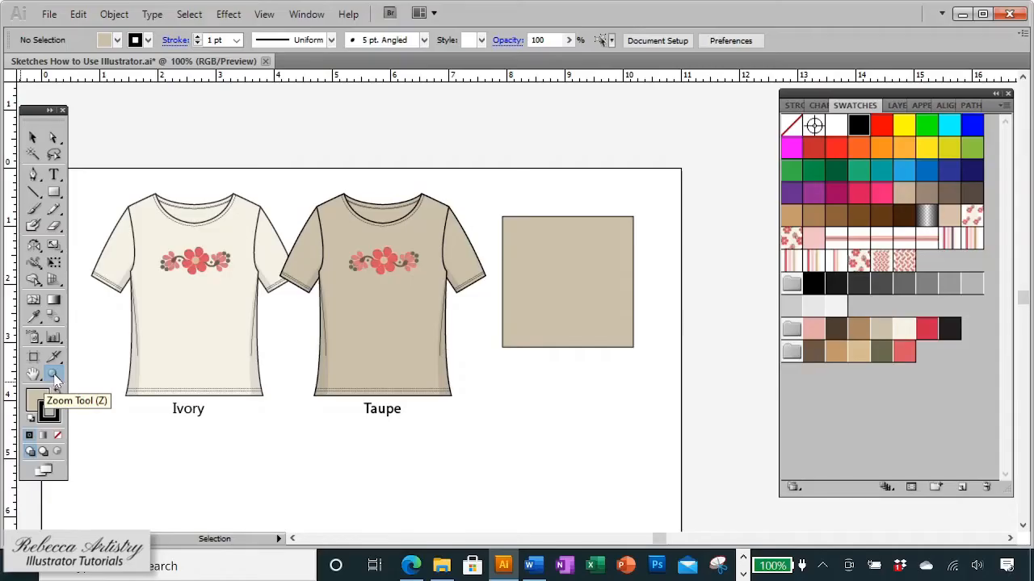
click(53, 376)
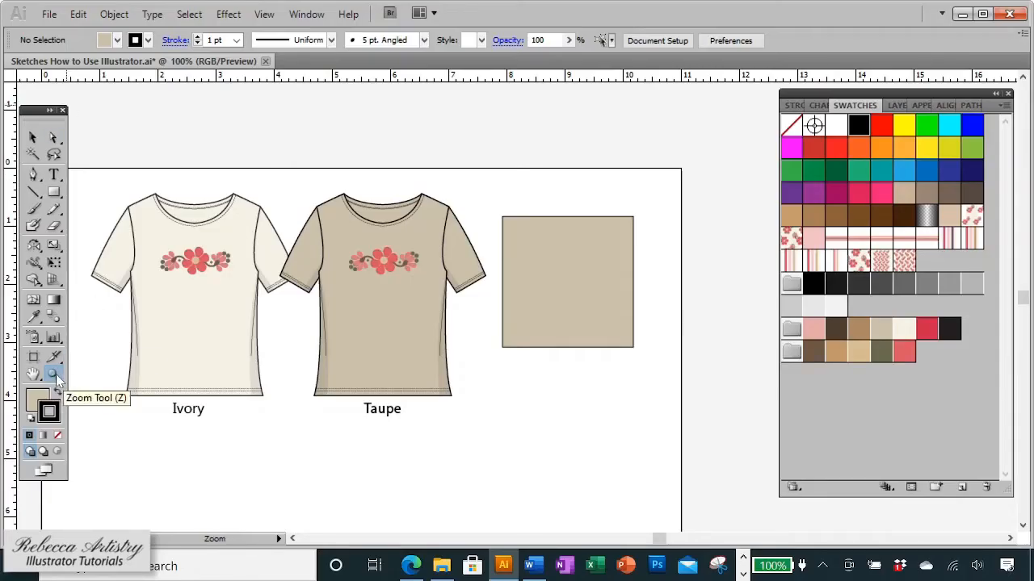
click(192, 259)
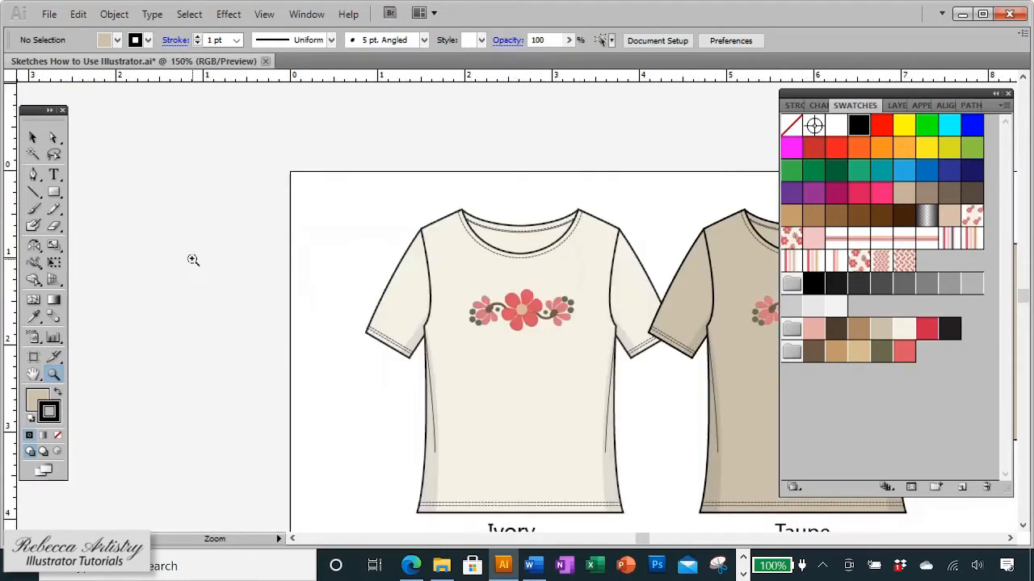
click(525, 309)
click(531, 309)
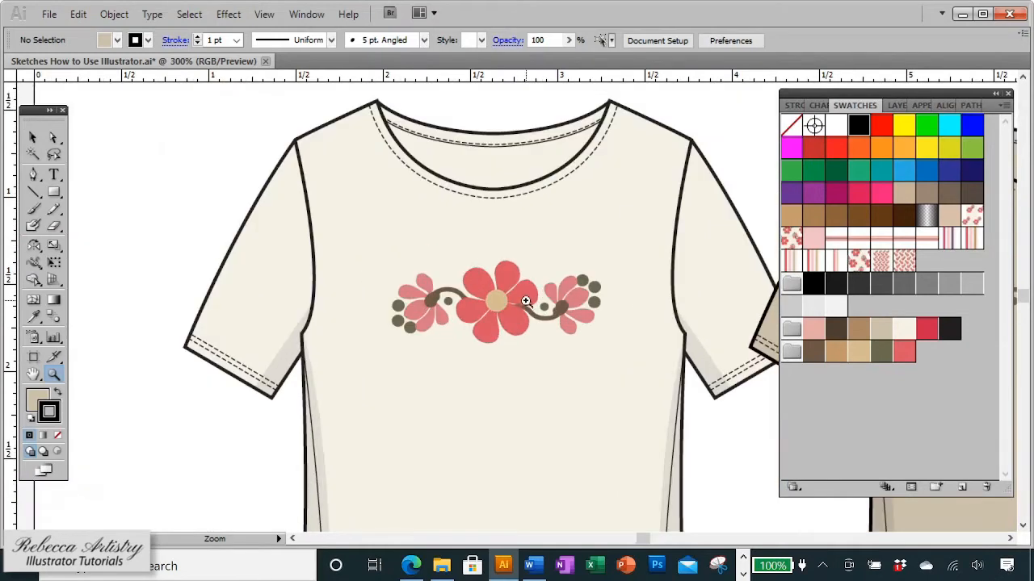
click(525, 301)
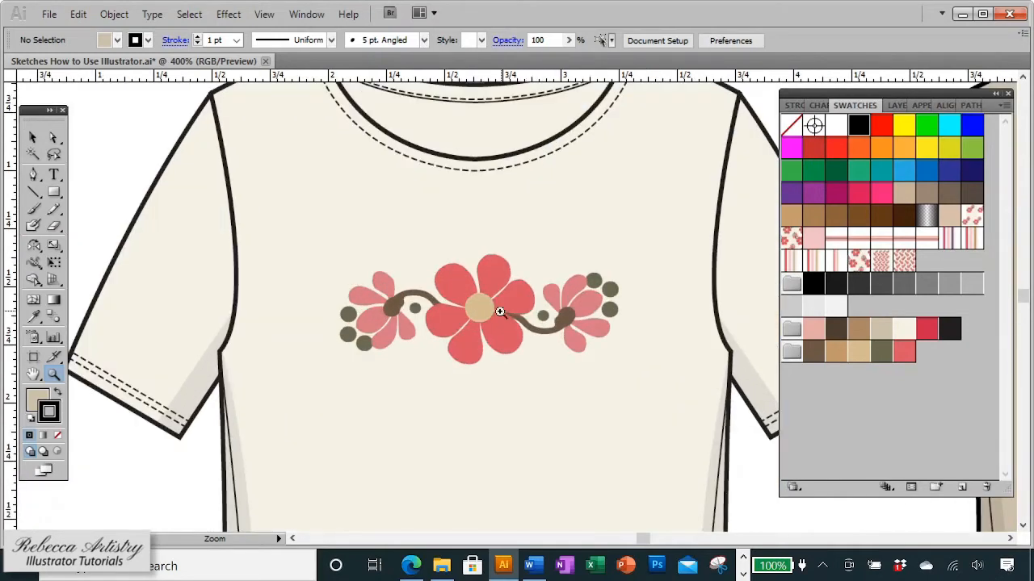
click(500, 311)
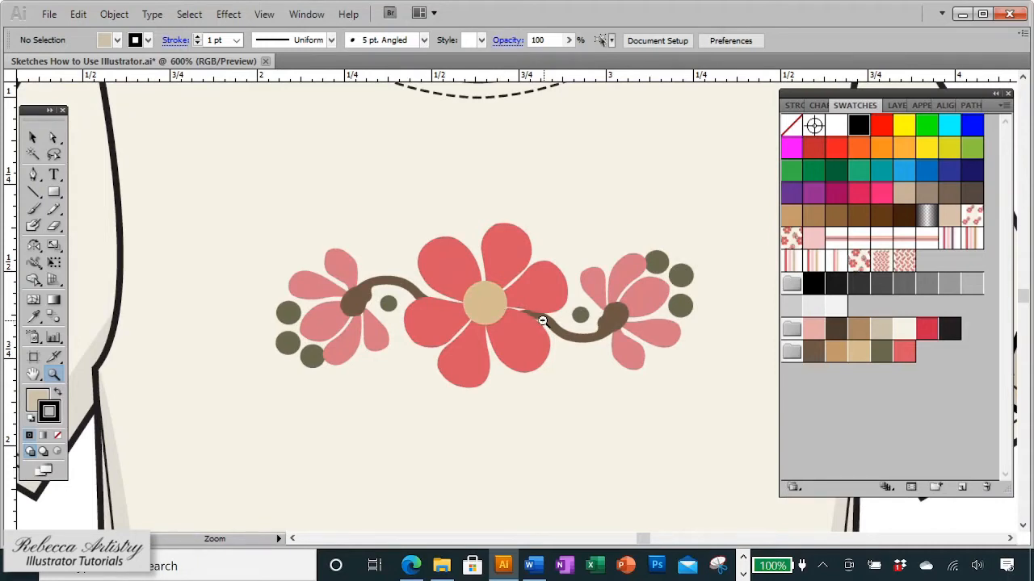
Step: Zoom back out to 100% with the Zoom tool and bring both shirts and the square into view
key(alt)
key(alt)
alt+click(539, 295)
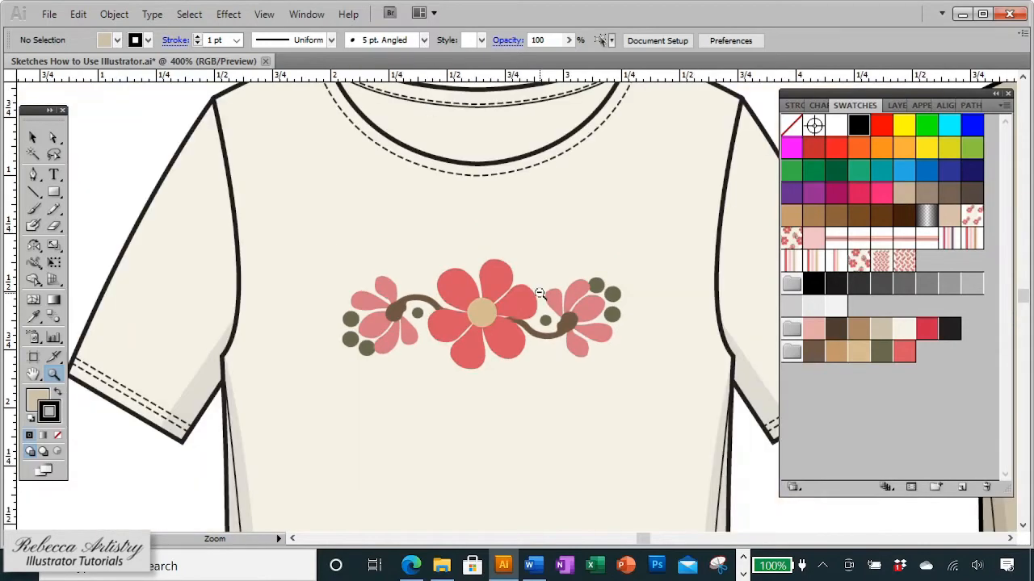
alt+click(523, 307)
alt+click(516, 309)
alt+click(517, 309)
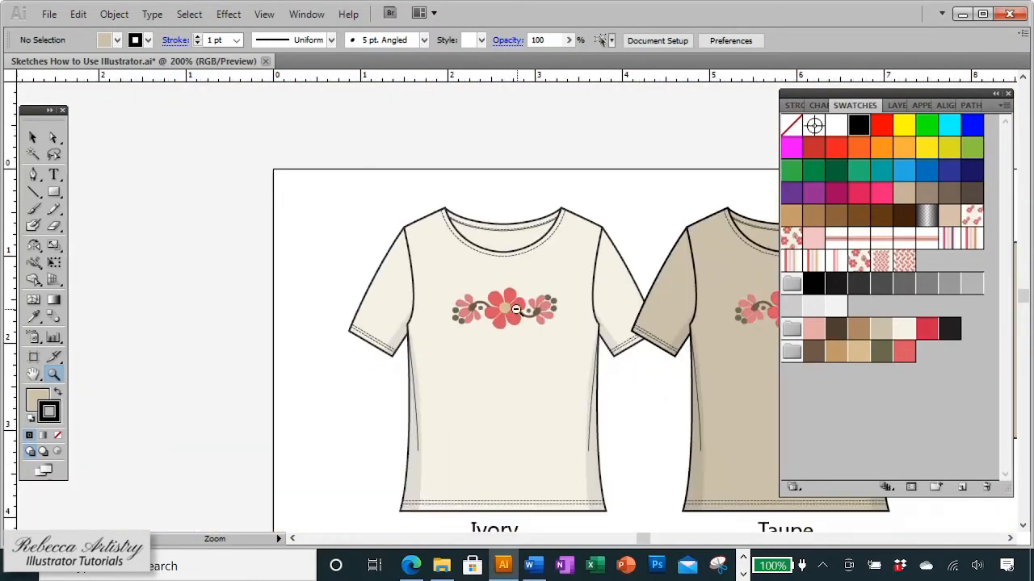
alt+click(517, 310)
drag(645, 539, 662, 520)
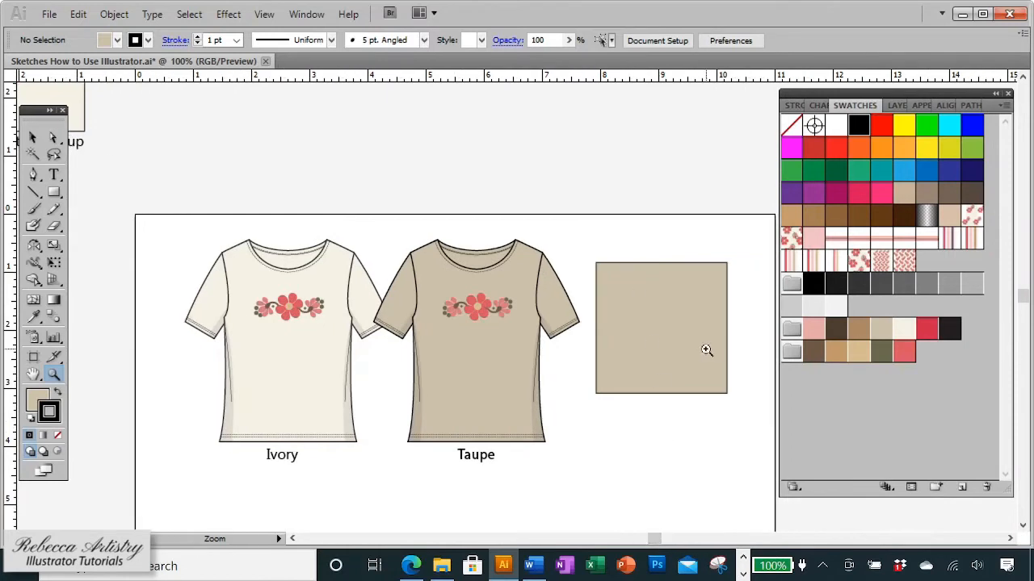
click(35, 136)
click(33, 139)
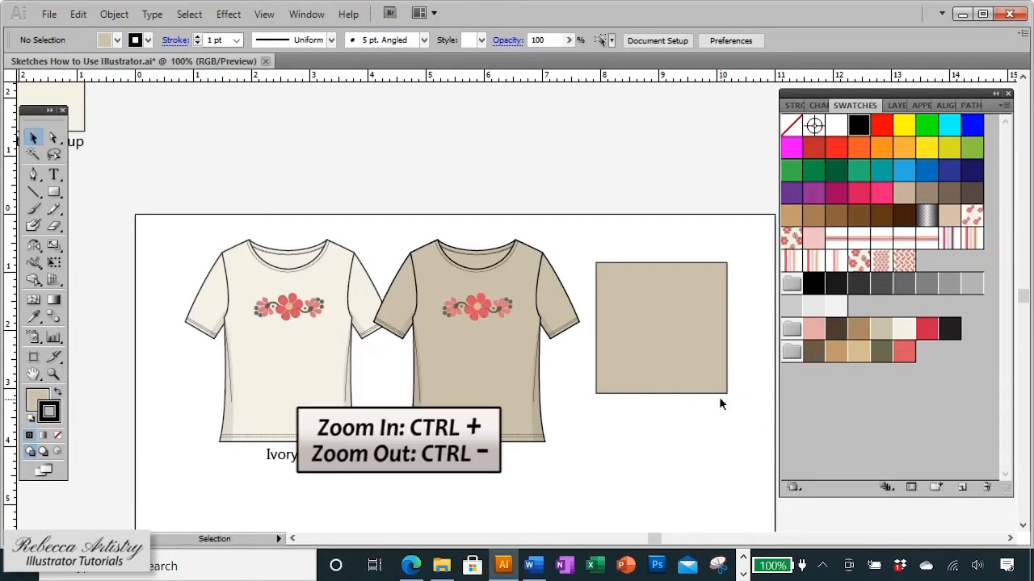
Step: Zoom in to 400% on the Taupe shirt and back out to 100%
key(ctrl+plus)
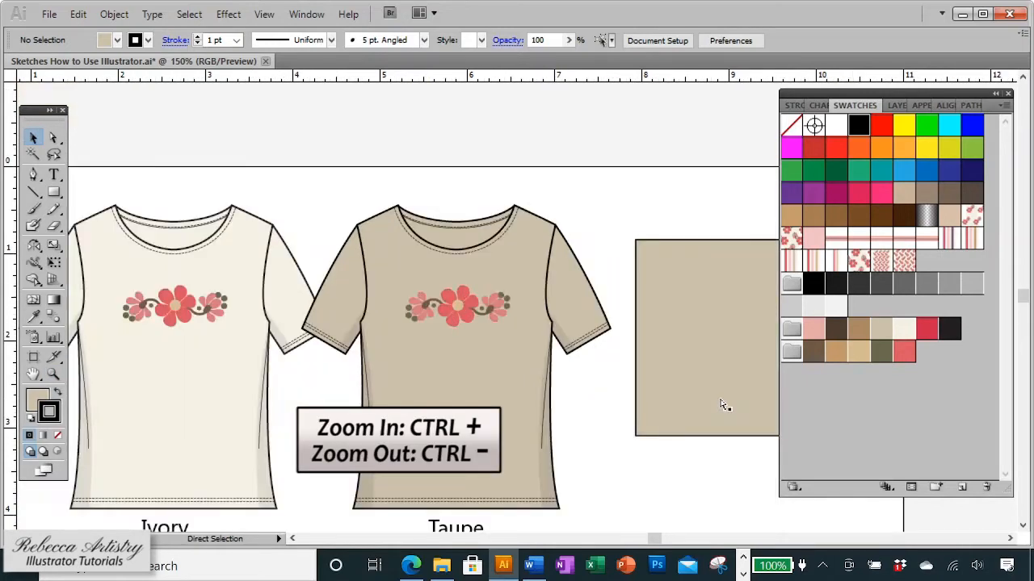
key(ctrl+plus)
key(ctrl+plus)
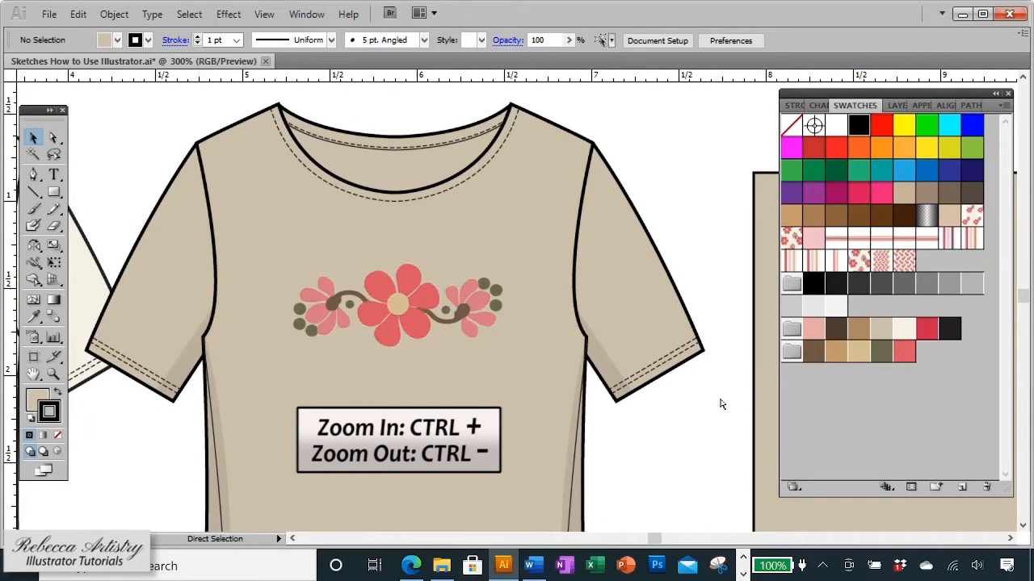
key(ctrl+plus)
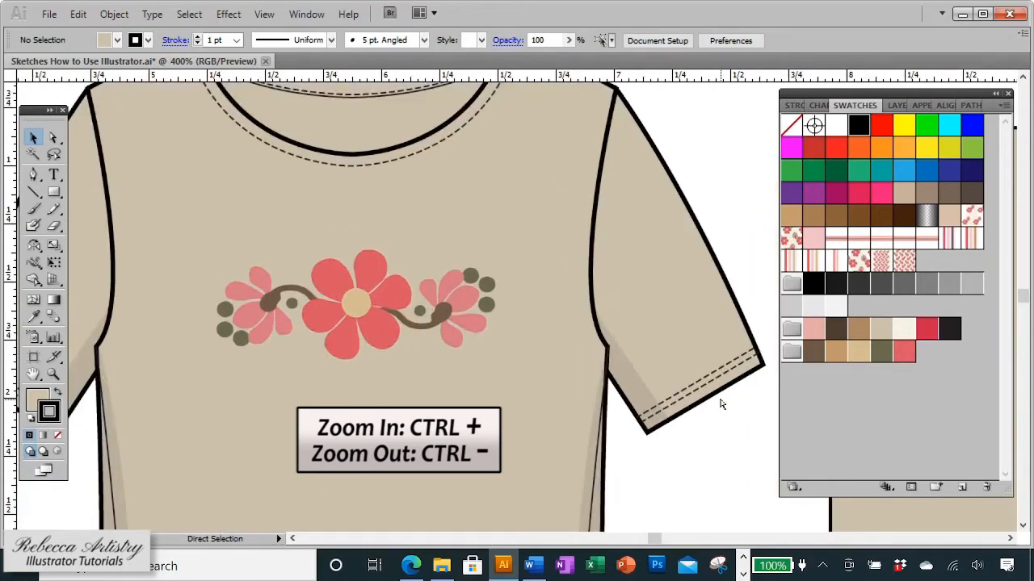
key(ctrl+minus)
key(ctrl+minus)
key(ctrl+minus)
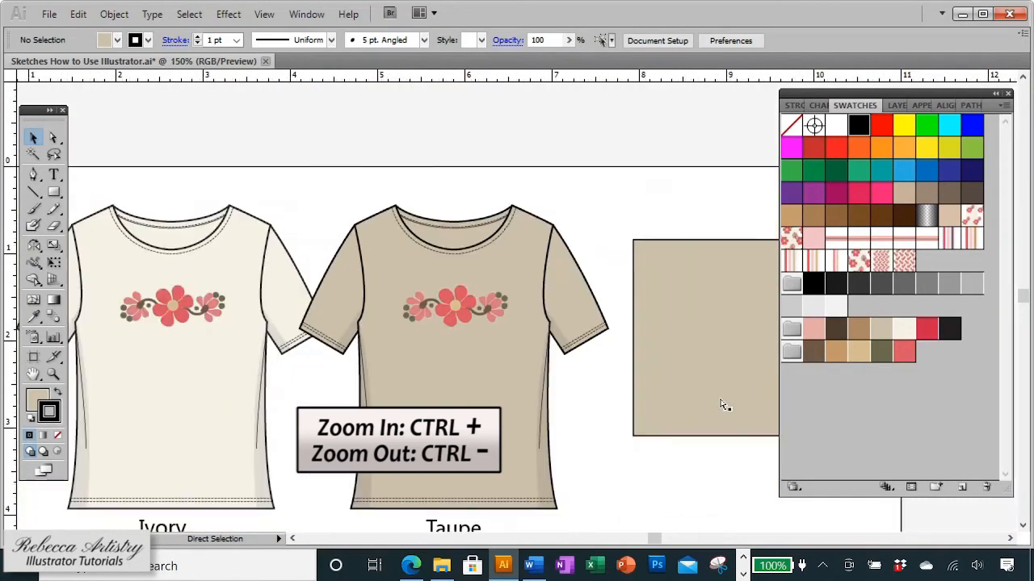
key(ctrl+minus)
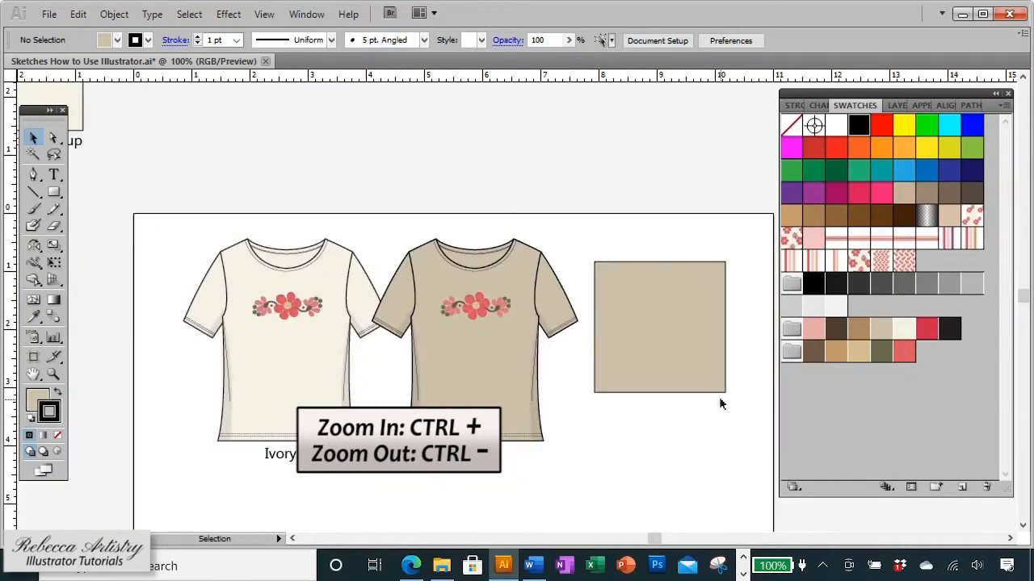
Step: Zoom in to 600% on the Taupe shirt's floral motif and sleeve
key(ctrl+plus)
key(ctrl+plus)
key(ctrl+plus)
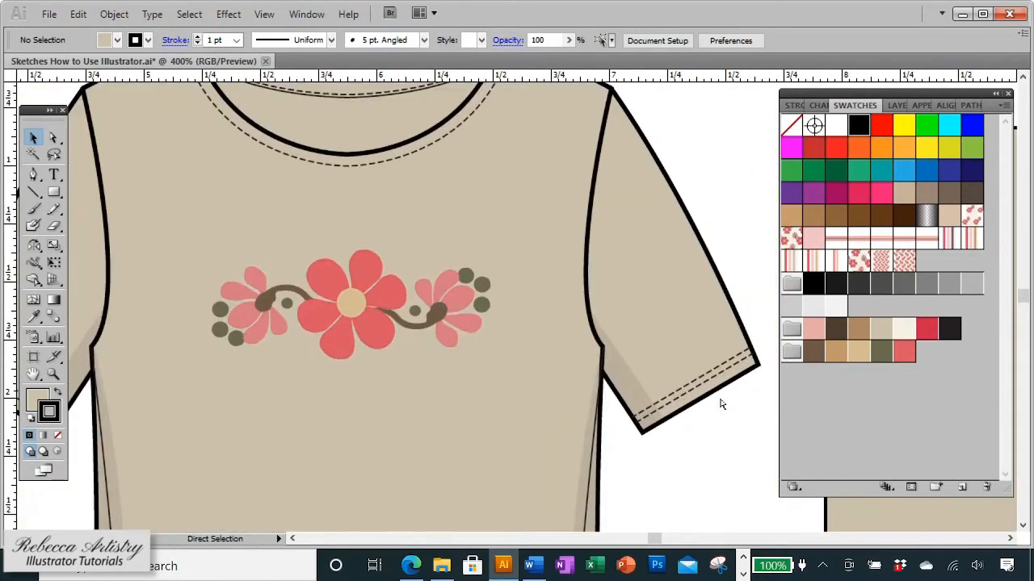
key(ctrl+plus)
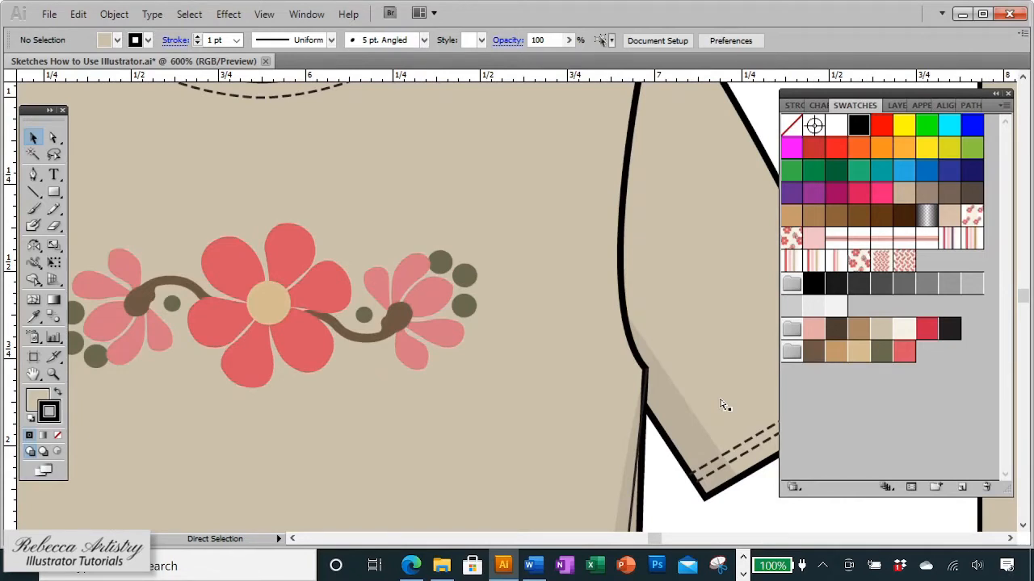
Step: Zoom out from the Taupe shirt and fit the whole artboard in the window
key(ctrl+minus)
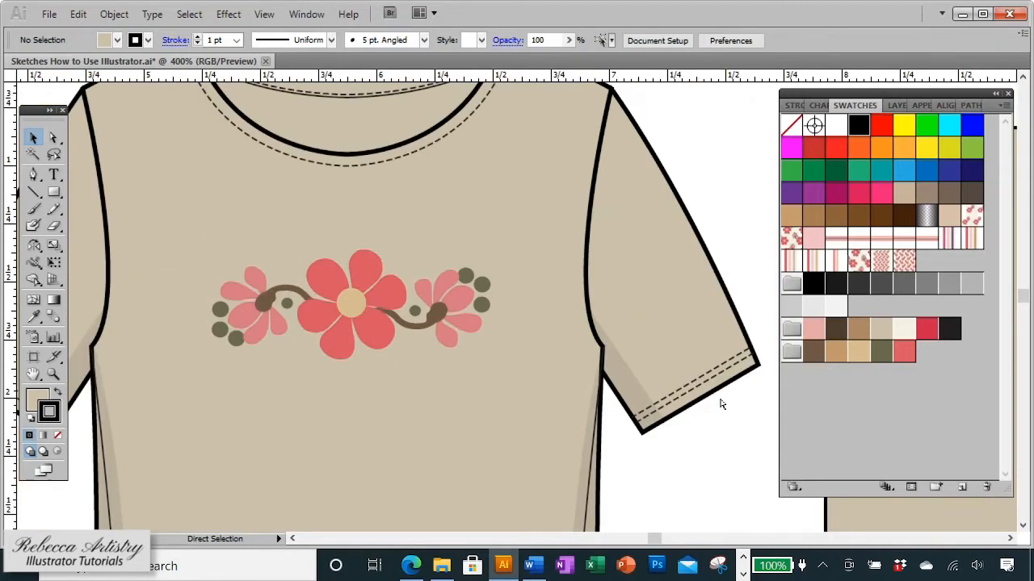
key(ctrl+minus)
key(ctrl+minus)
key(ctrl+minus)
key(ctrl+minus)
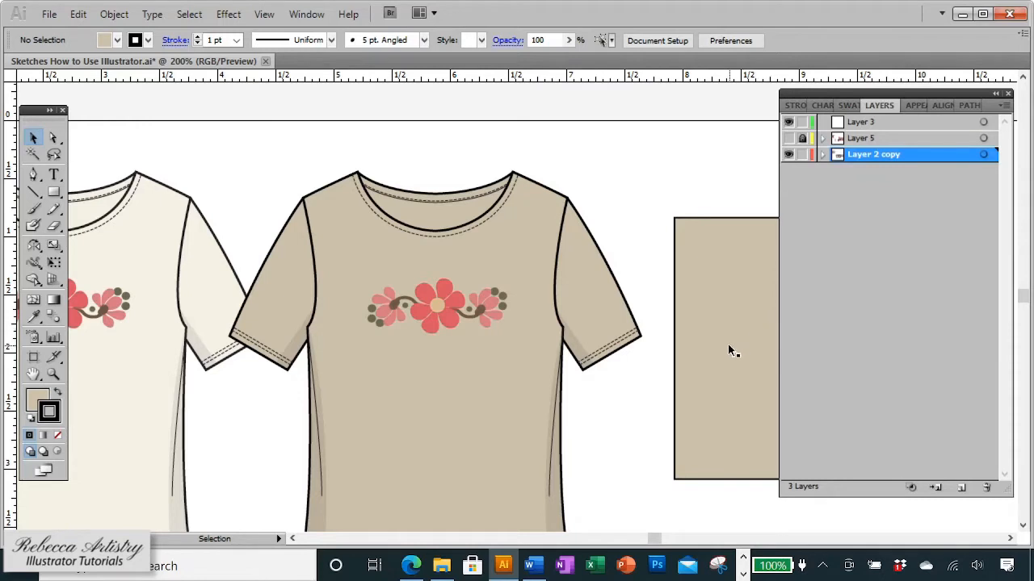
double_click(33, 374)
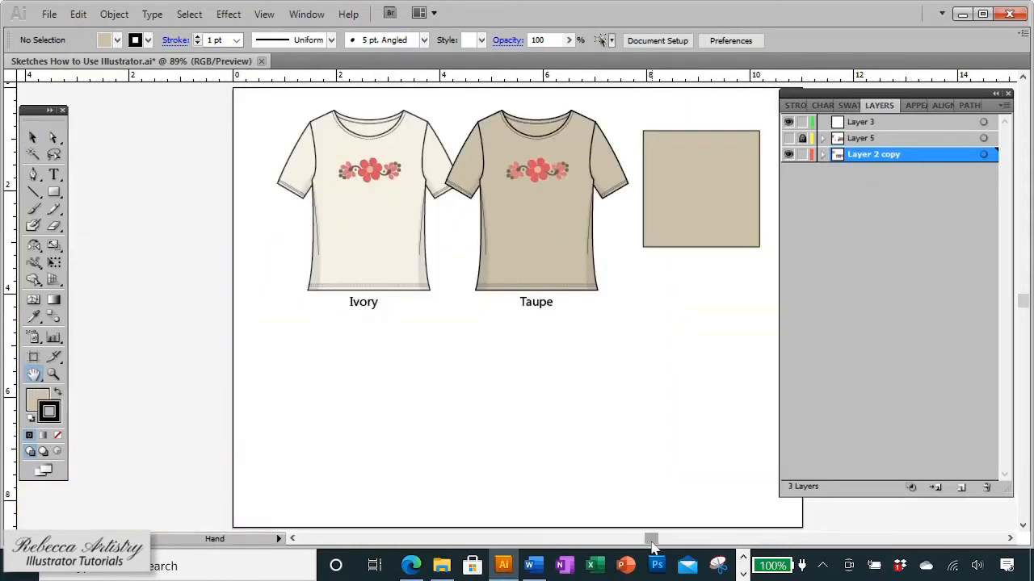
drag(651, 539, 657, 545)
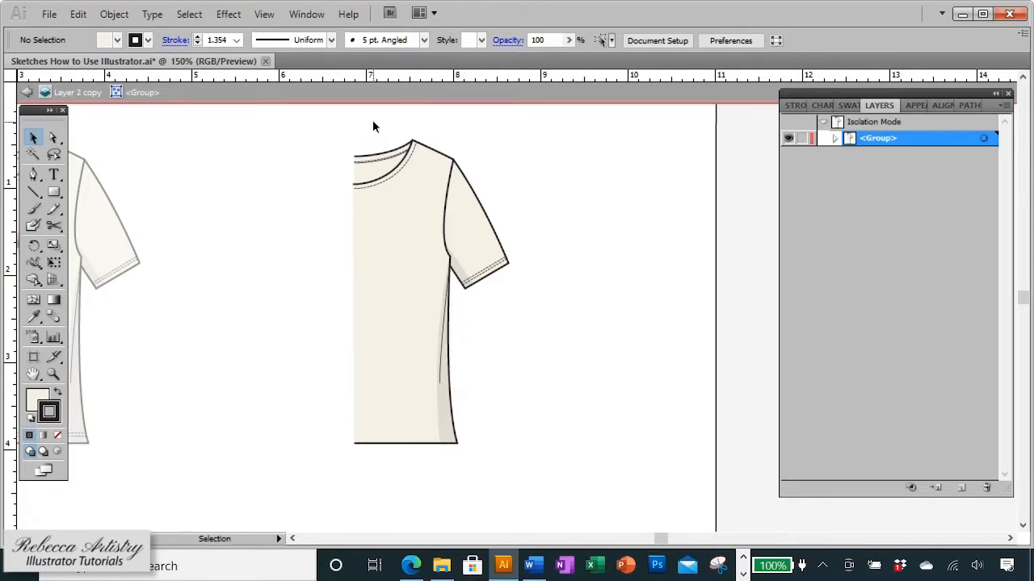
Step: Select the entire half shirt and set the Reflect origin on the center front line just above the neckline
drag(371, 116, 510, 440)
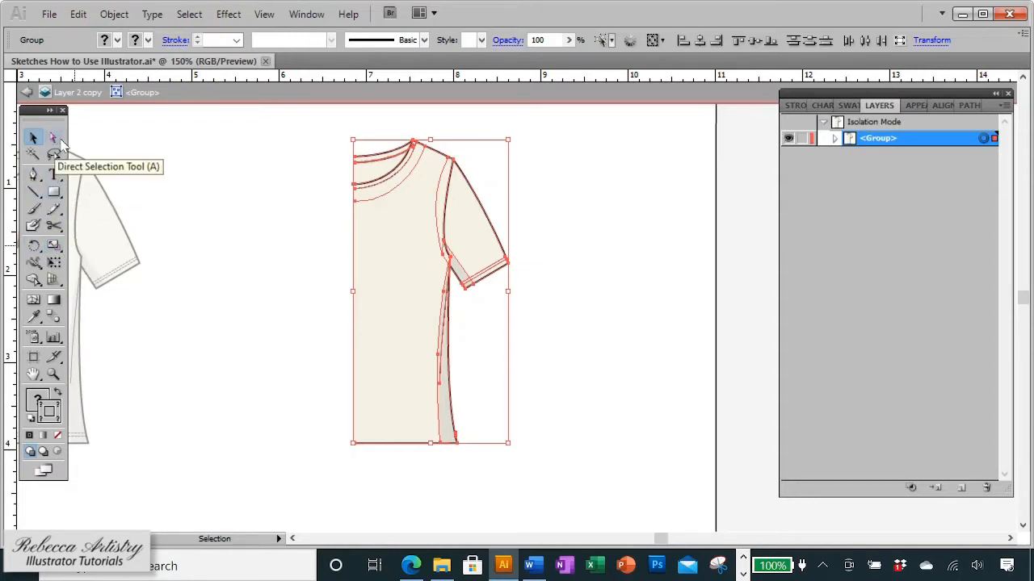
click(34, 246)
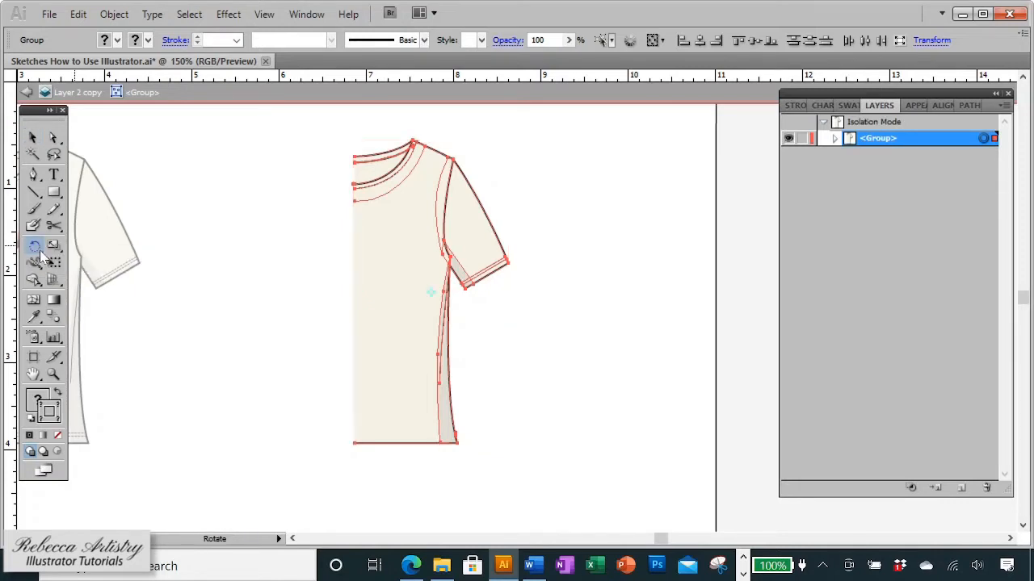
click(41, 255)
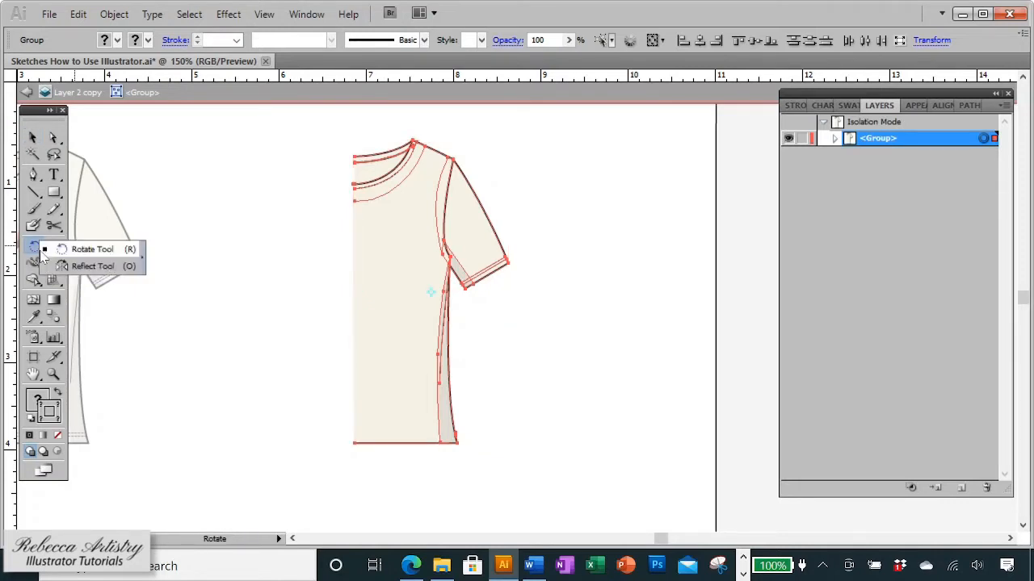
click(93, 266)
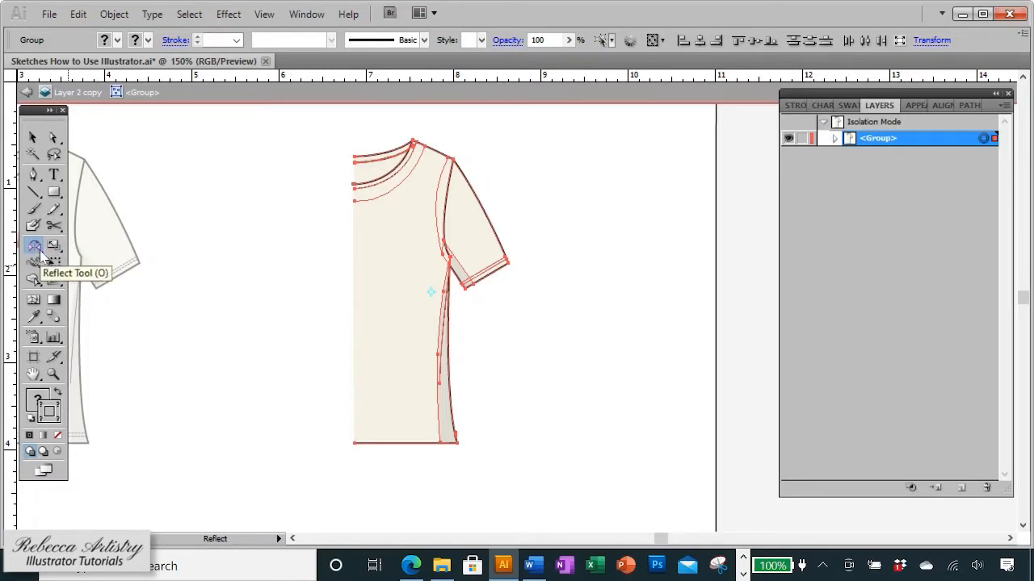
click(354, 139)
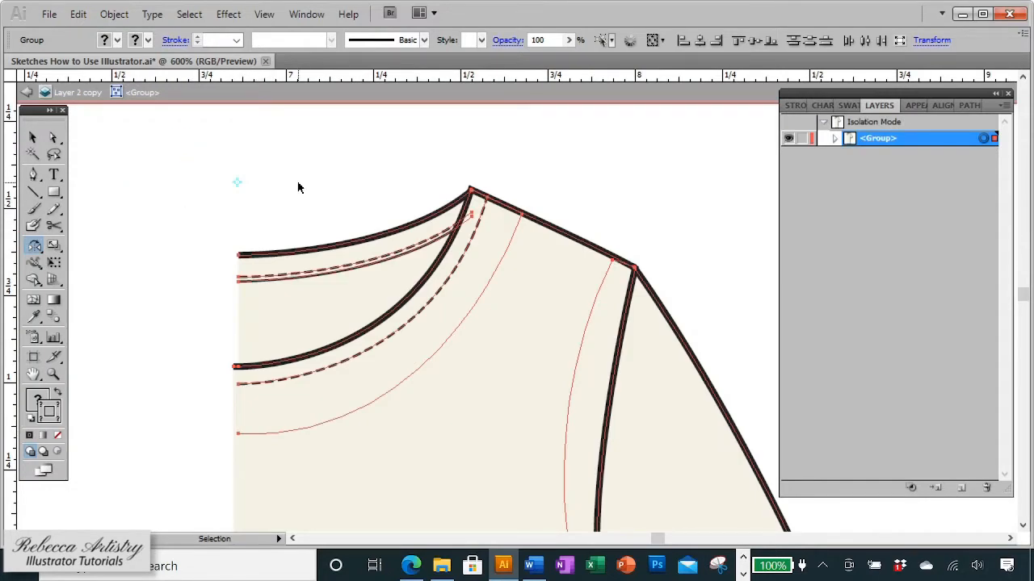
Step: Reflect a copy of the half shirt across the center front line to form the shirt's other half
key(ctrl+minus)
key(ctrl+minus)
key(ctrl+minus)
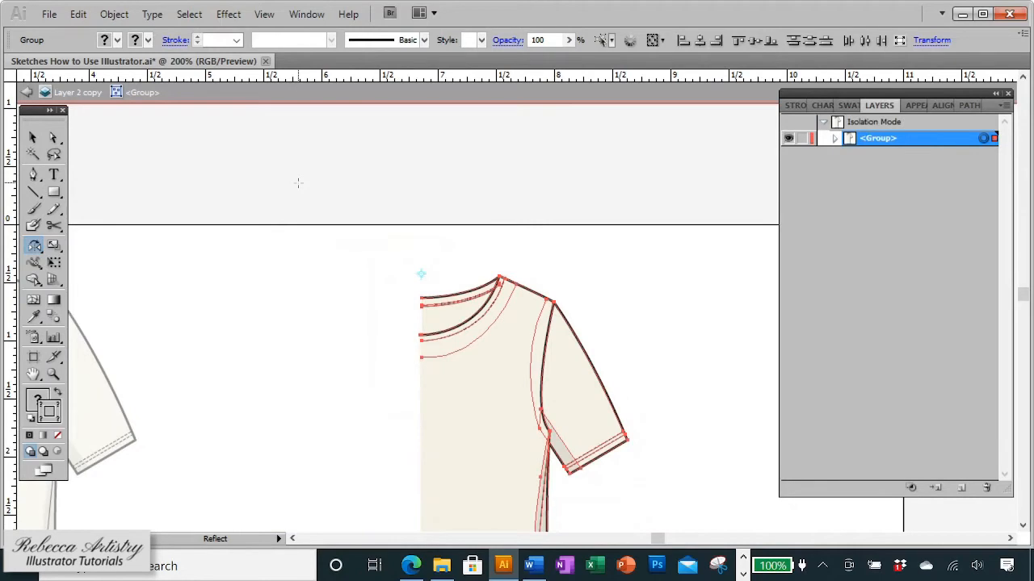
scroll(520, 274, down, 5)
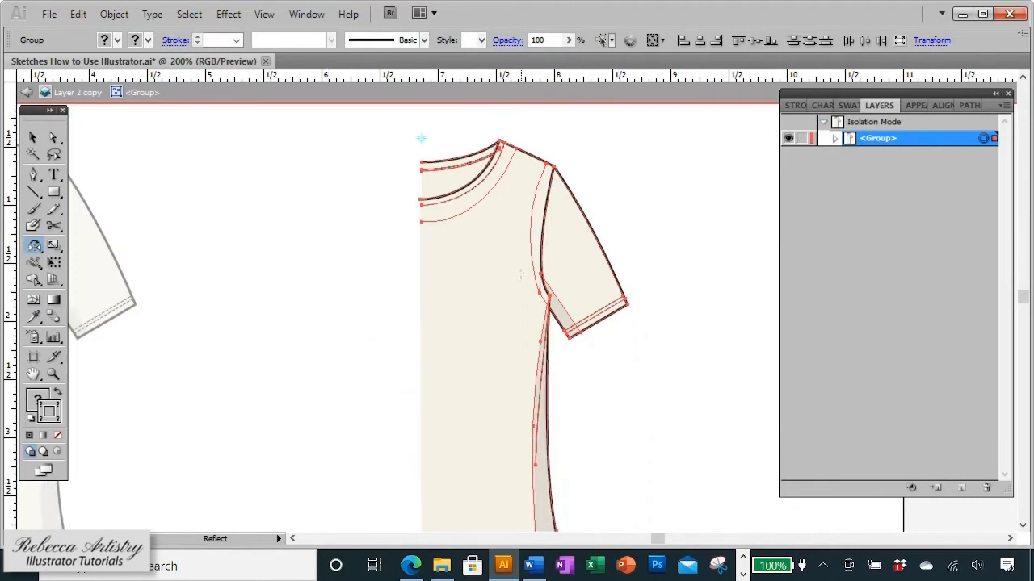
key(ctrl+minus)
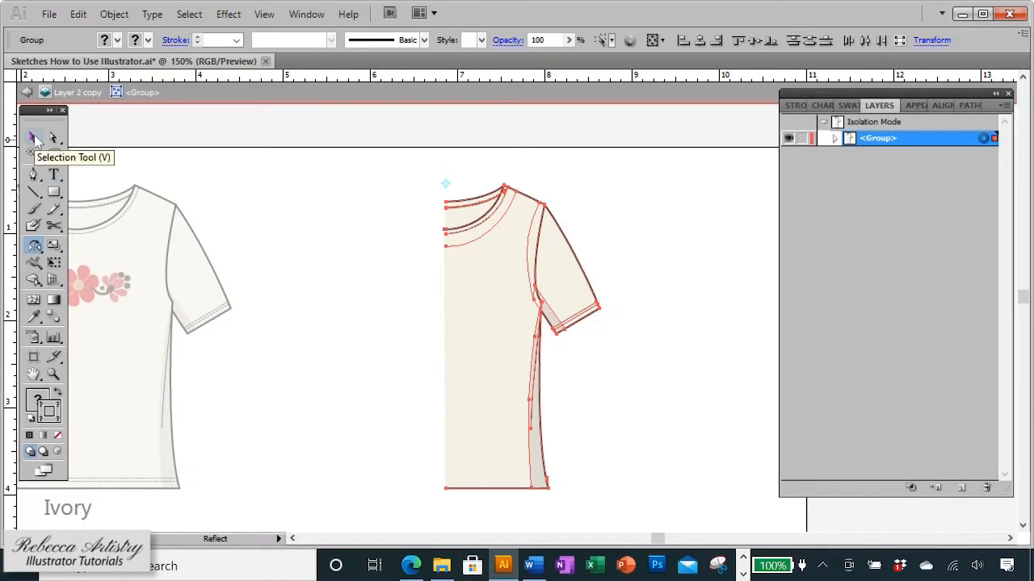
click(34, 139)
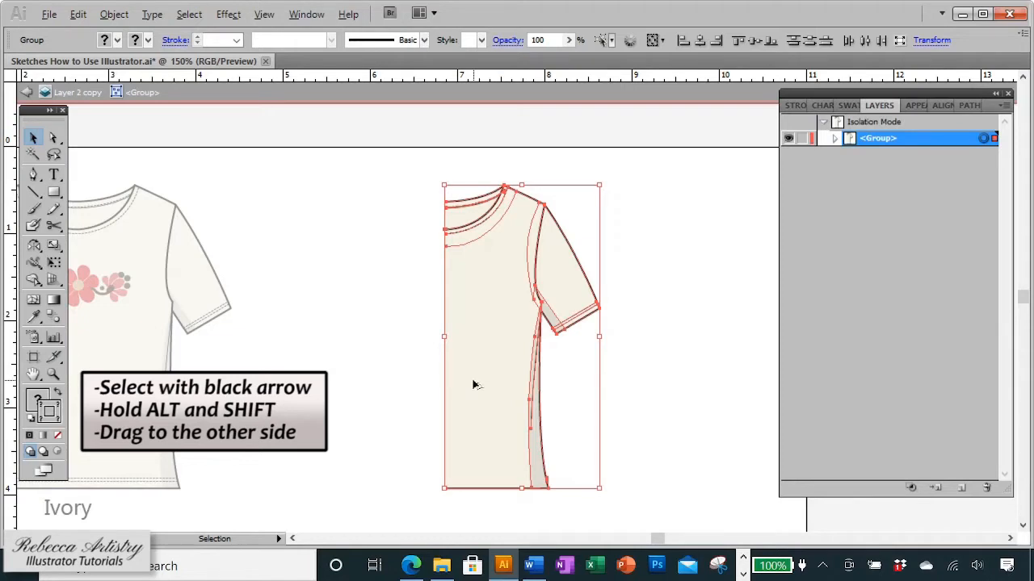
key(shift)
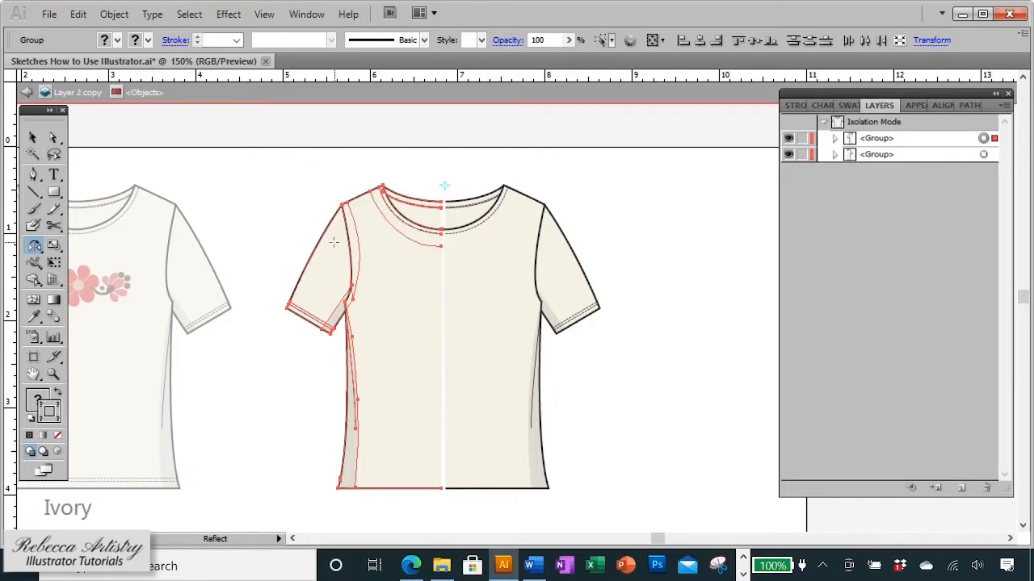
Step: Nudge the mirrored half toward the original until both halves meet at center front, and clear the selection
key(Right)
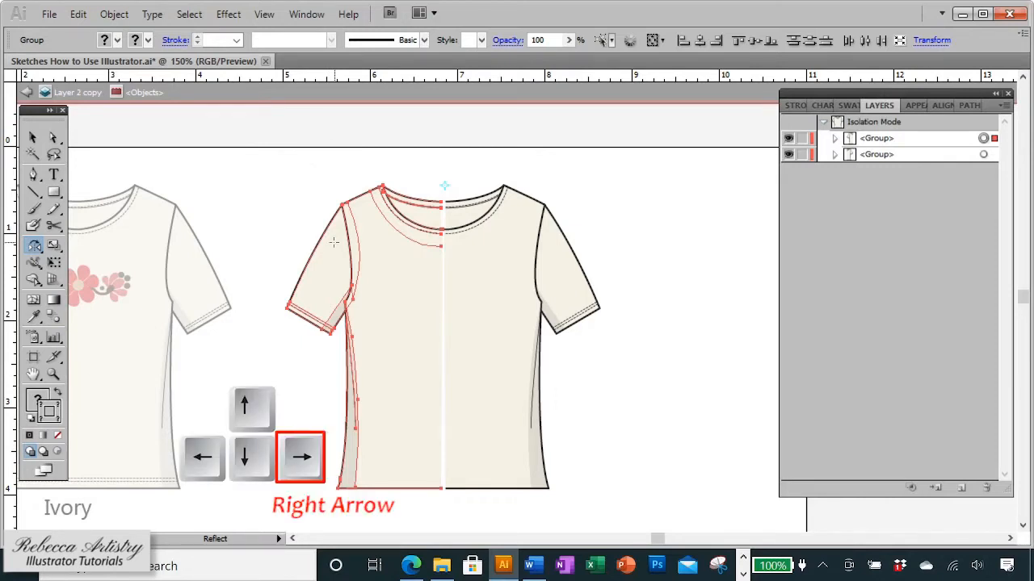
key(Right)
key(Right)
key(Right)
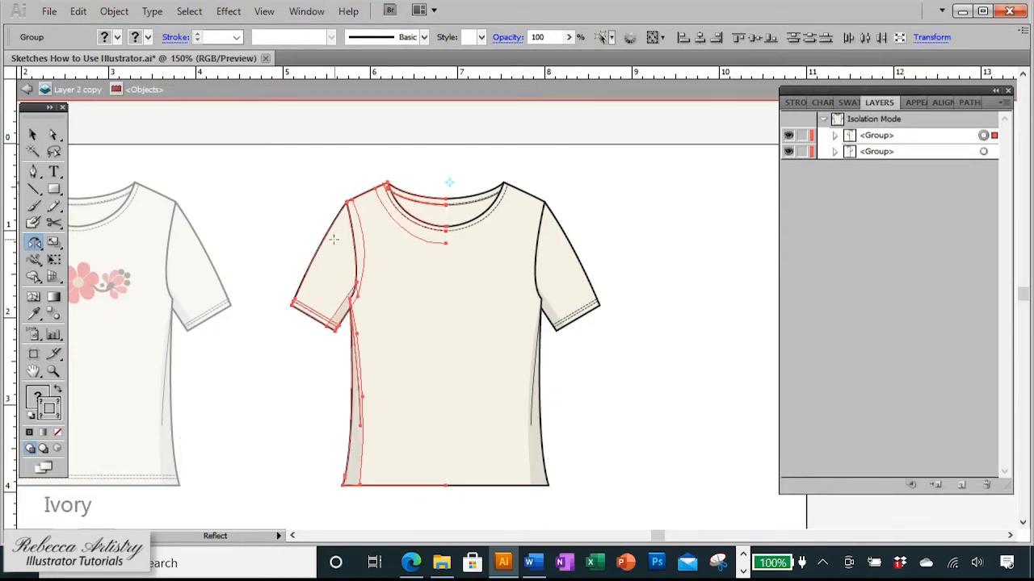
click(36, 139)
click(443, 156)
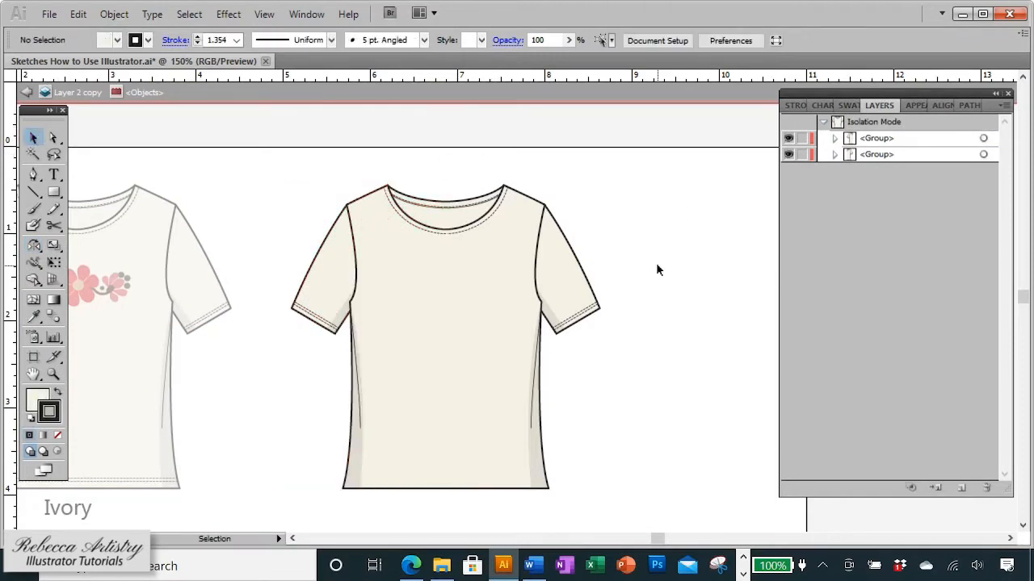
Step: Use Direct Selection to select the neckline's center anchor points and all center front points down to the hem
click(54, 138)
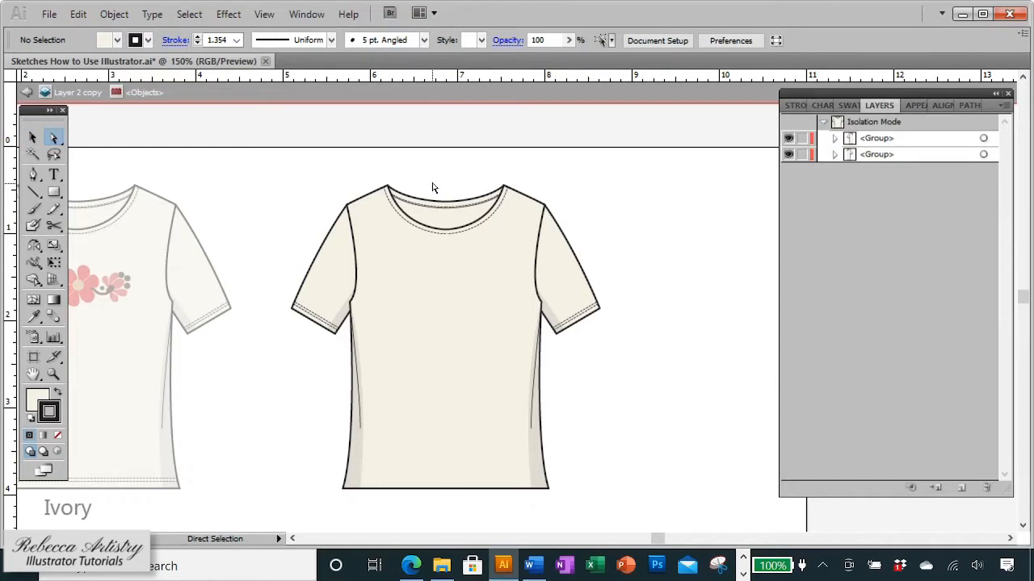
drag(432, 184, 462, 209)
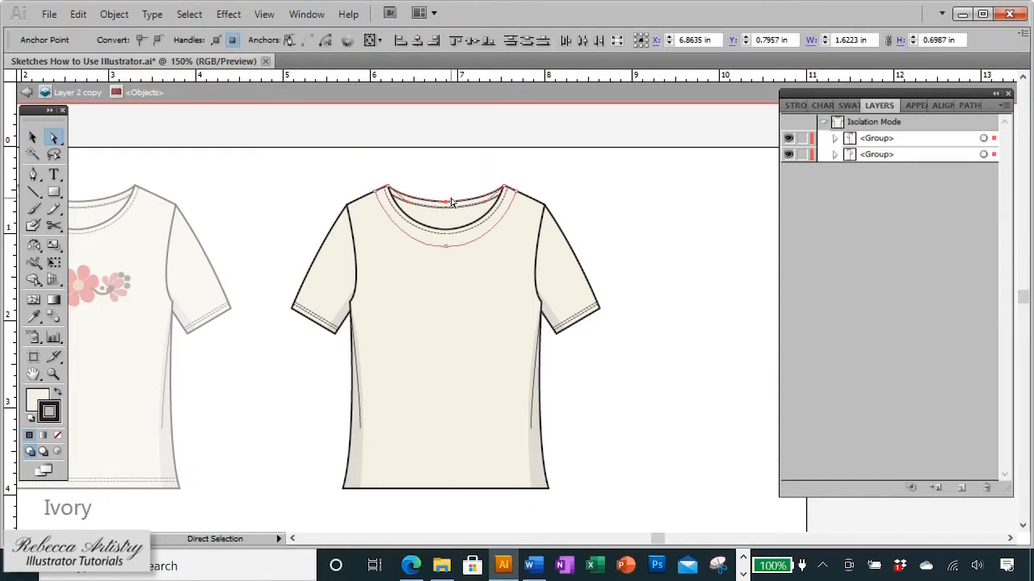
click(434, 175)
drag(434, 174, 485, 488)
scroll(473, 480, up, 2)
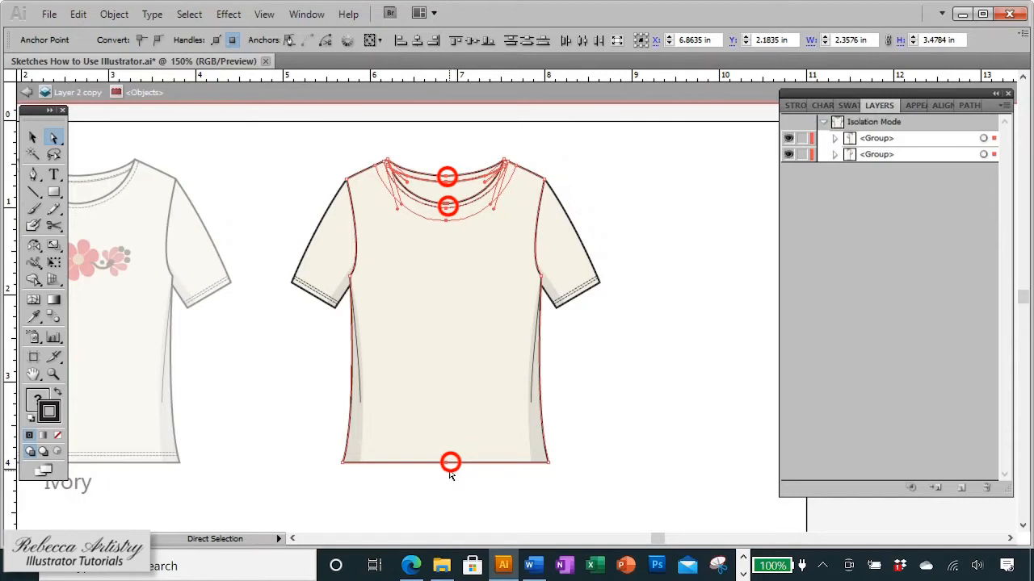
click(582, 394)
drag(431, 151, 461, 222)
click(428, 487)
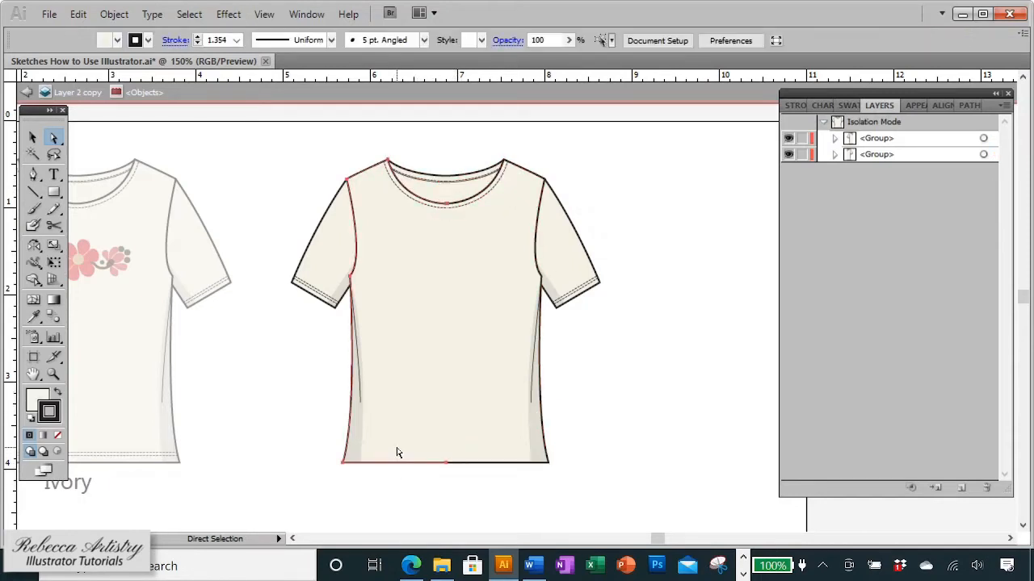
Step: Exit isolation mode and directly select all center front anchor points from the neckline to the hem
click(399, 452)
double_click(440, 482)
drag(427, 145, 464, 493)
click(440, 381)
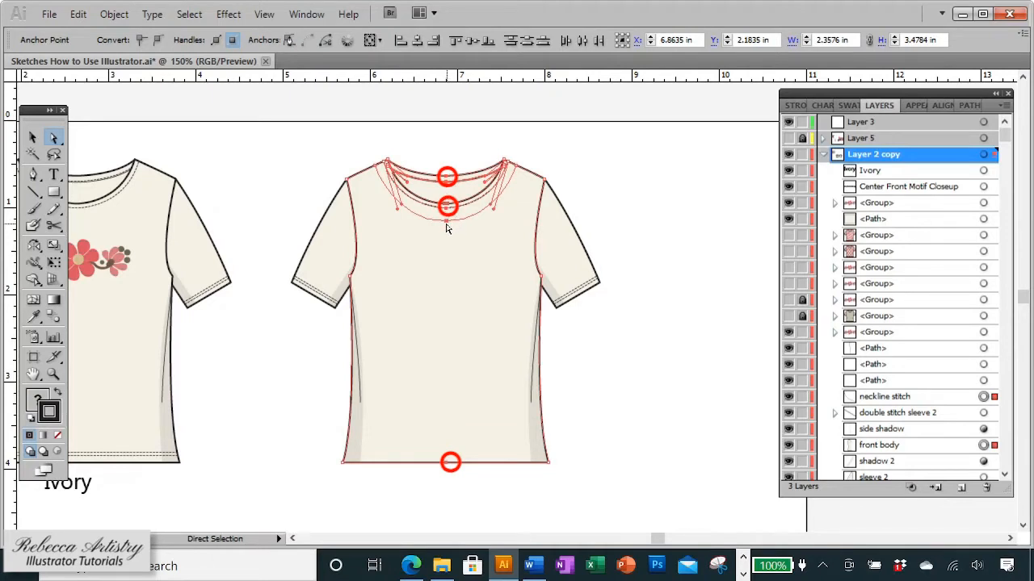
Step: Directly select the center front points at the hem and at the upper neckline, and clear the selection
click(450, 461)
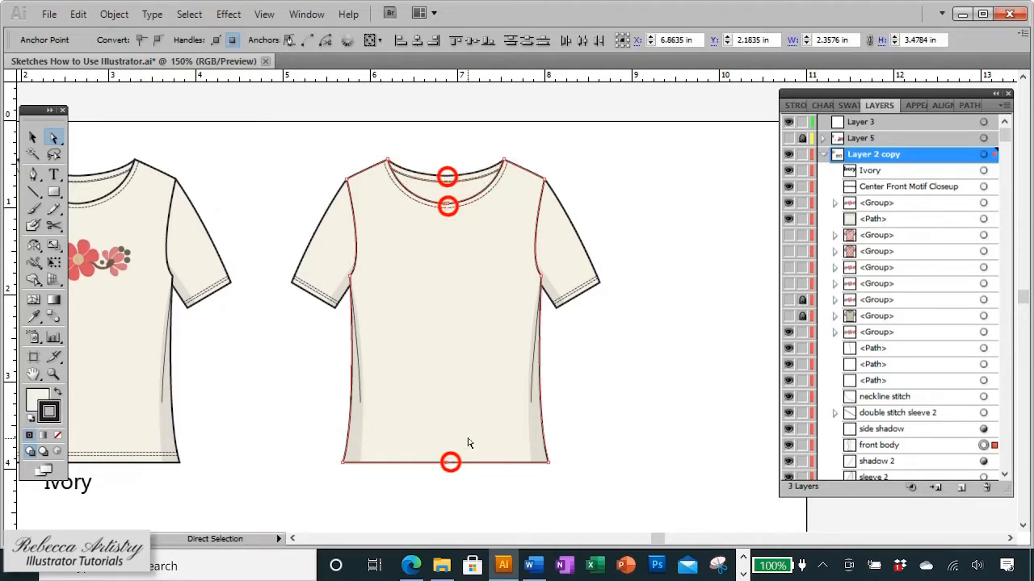
click(436, 160)
drag(447, 176, 448, 178)
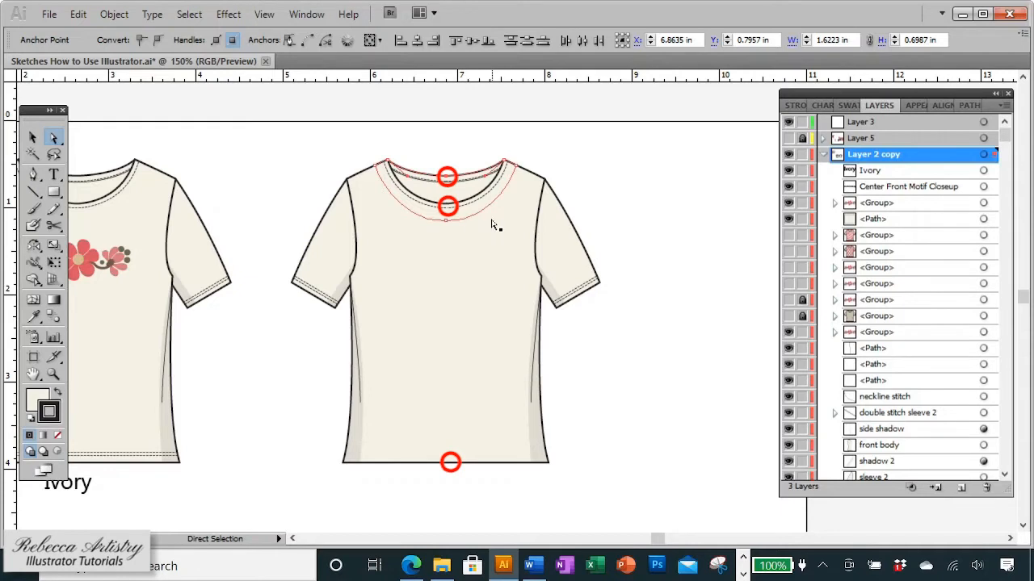
click(621, 172)
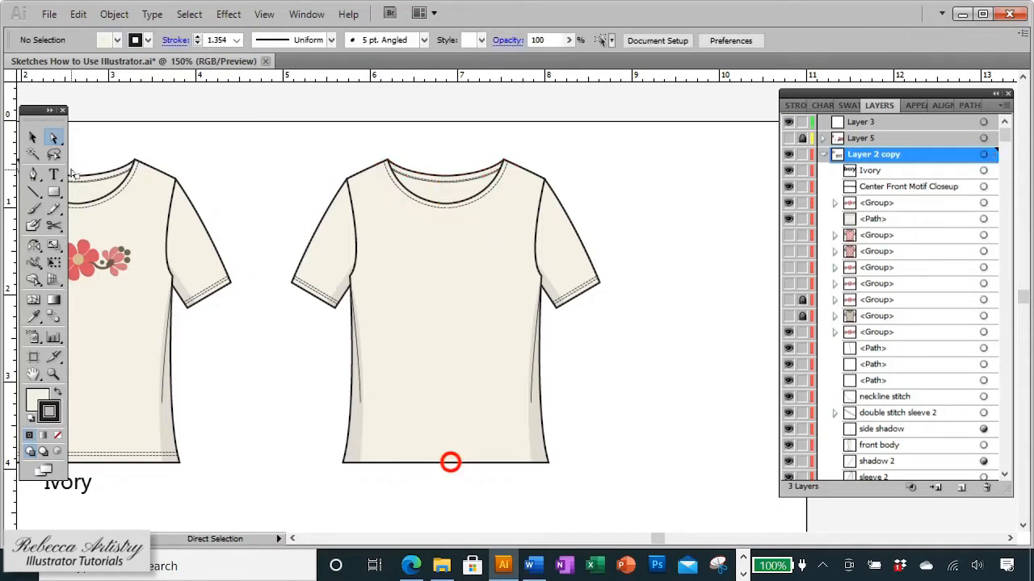
Step: Join the two overlapping center front anchor points at the hem of the shirt body
drag(430, 486, 463, 449)
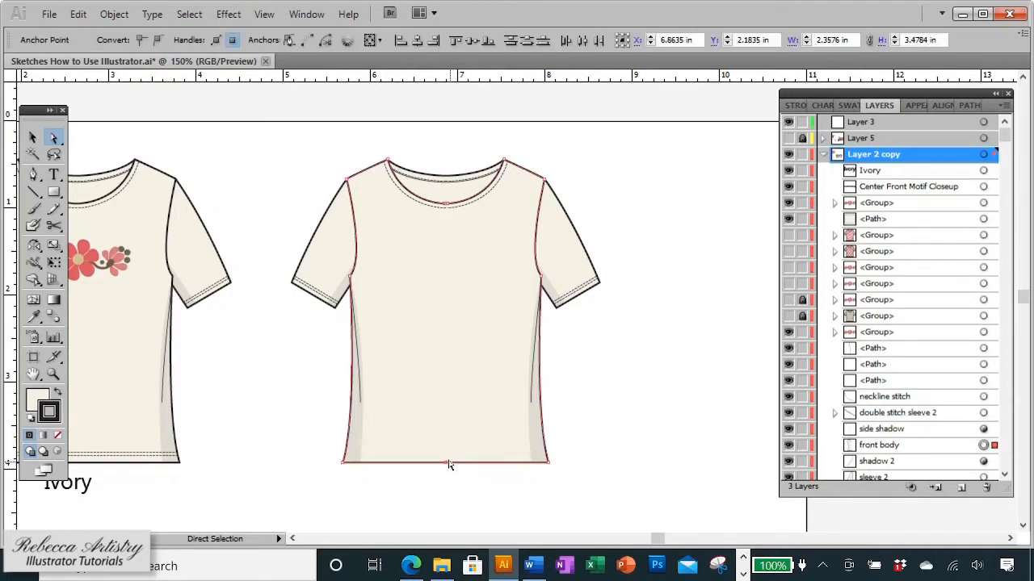
click(113, 14)
mouse_move(202, 348)
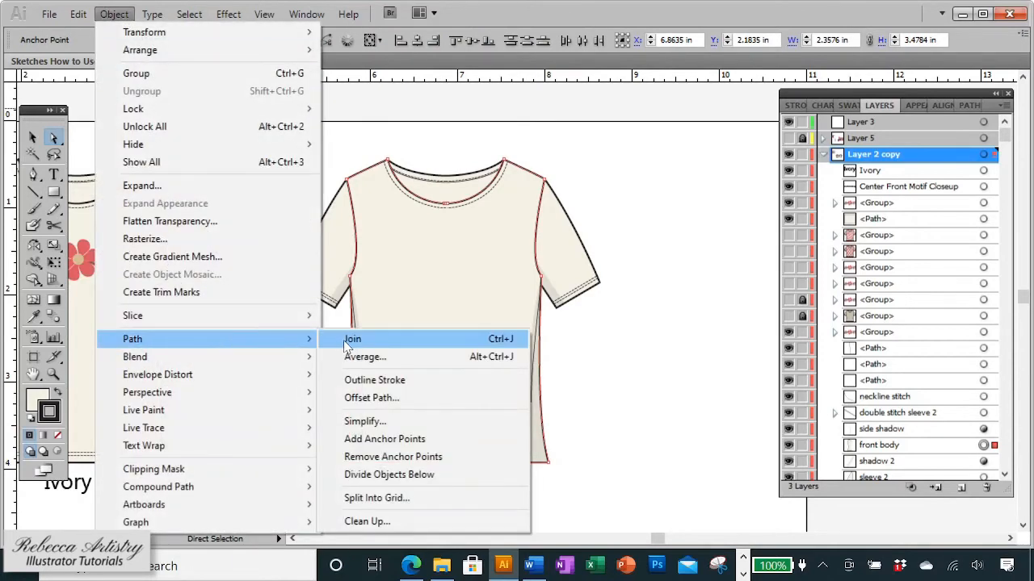
click(359, 339)
Step: Try to average the center front anchor point at the hem and clear the selection
click(106, 17)
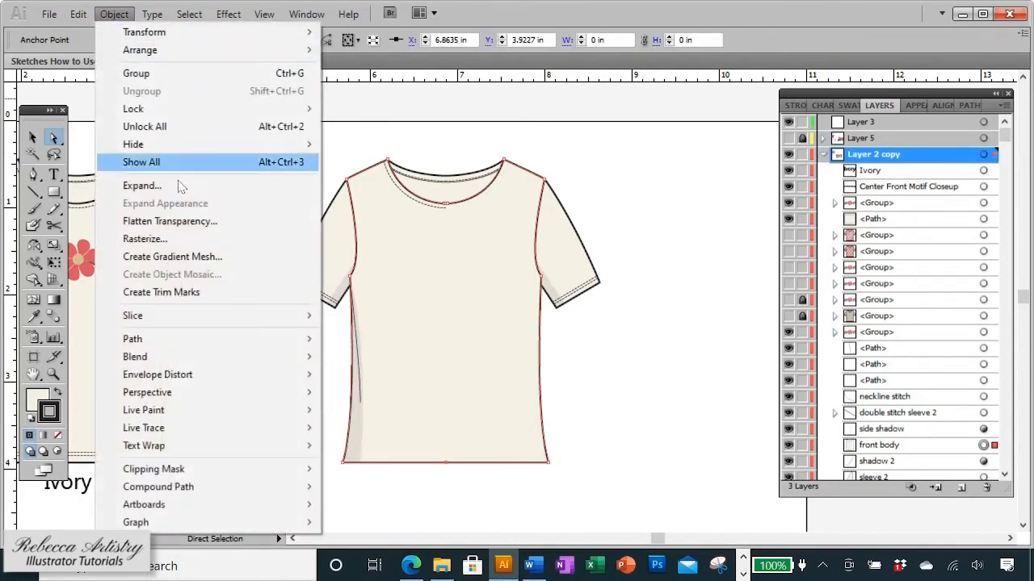
mouse_move(180, 340)
click(342, 363)
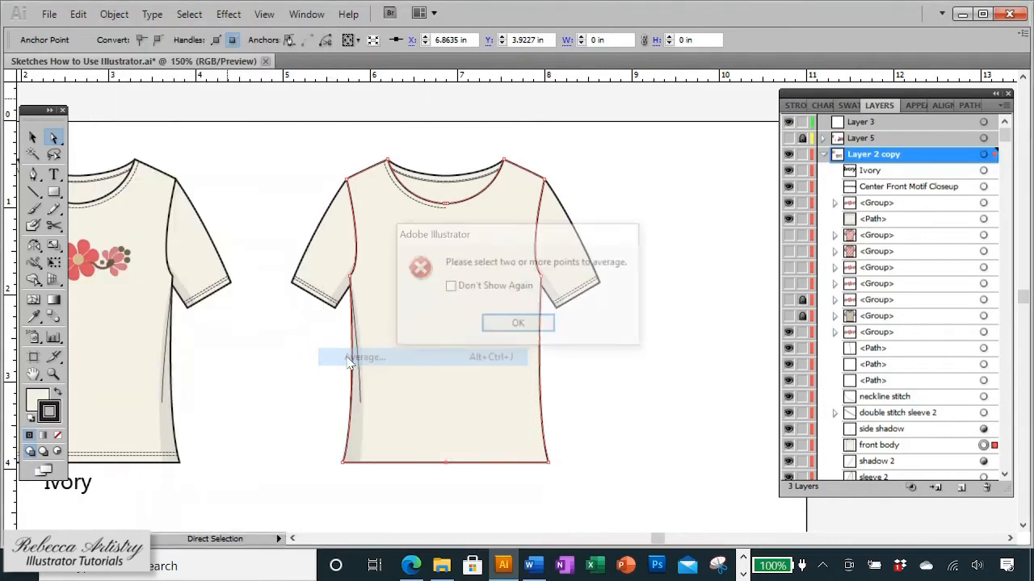
click(516, 325)
click(628, 381)
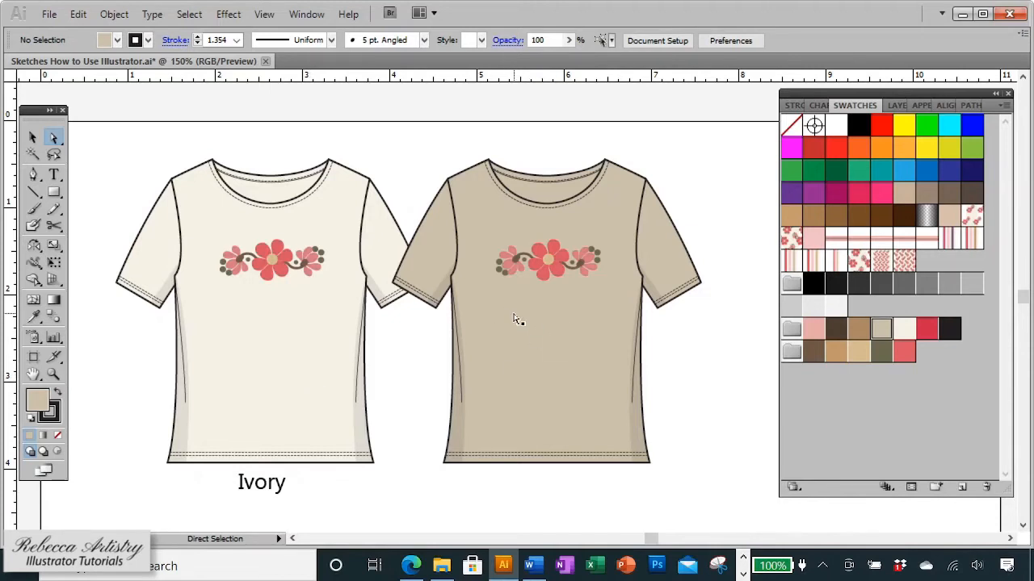
Step: Apply the ivory shirt's fill to the taupe shirt's front body with the Eyedropper, and clear the selection
click(564, 330)
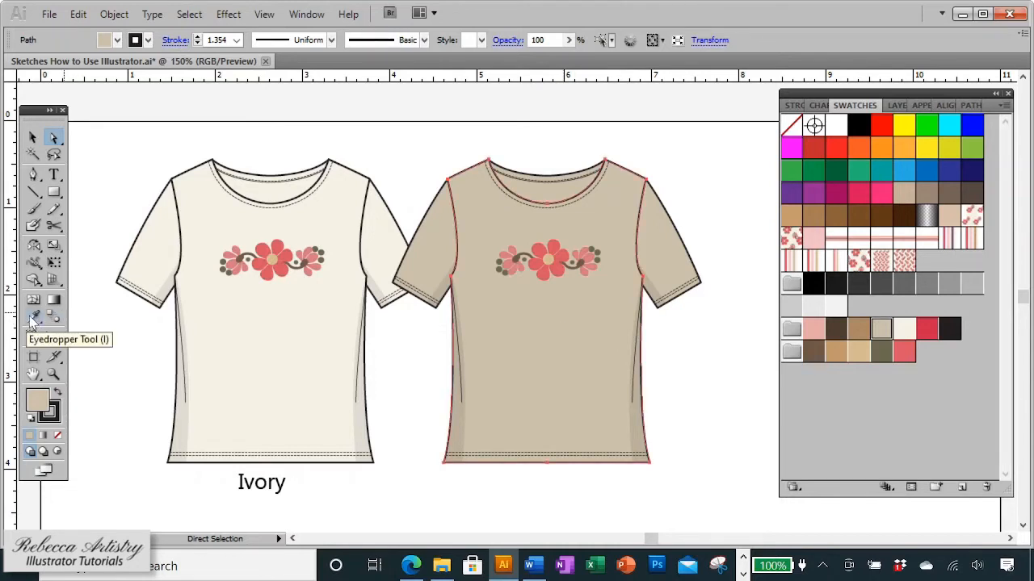
click(32, 319)
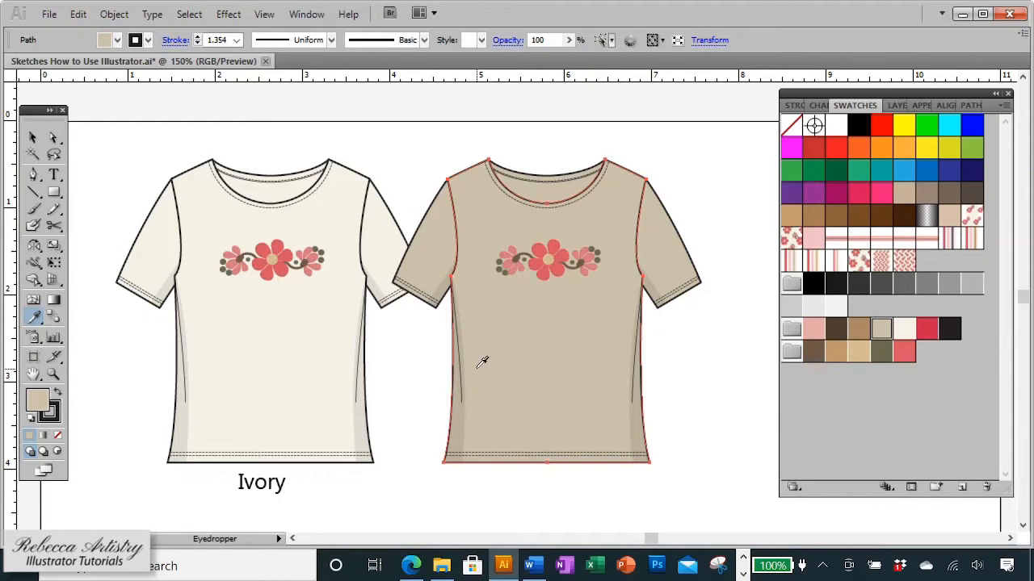
click(279, 317)
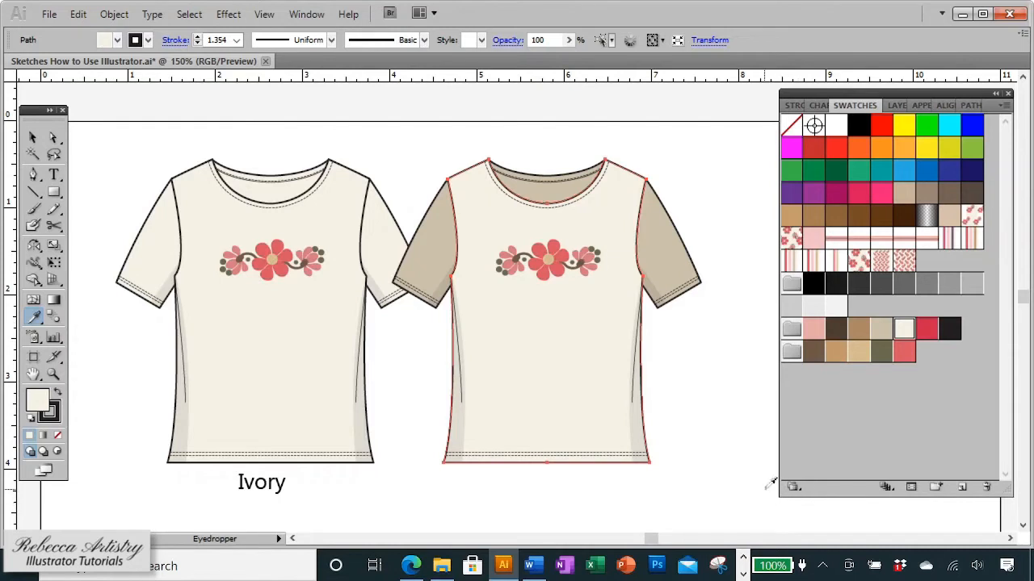
key(a)
key(ctrl+shift+a)
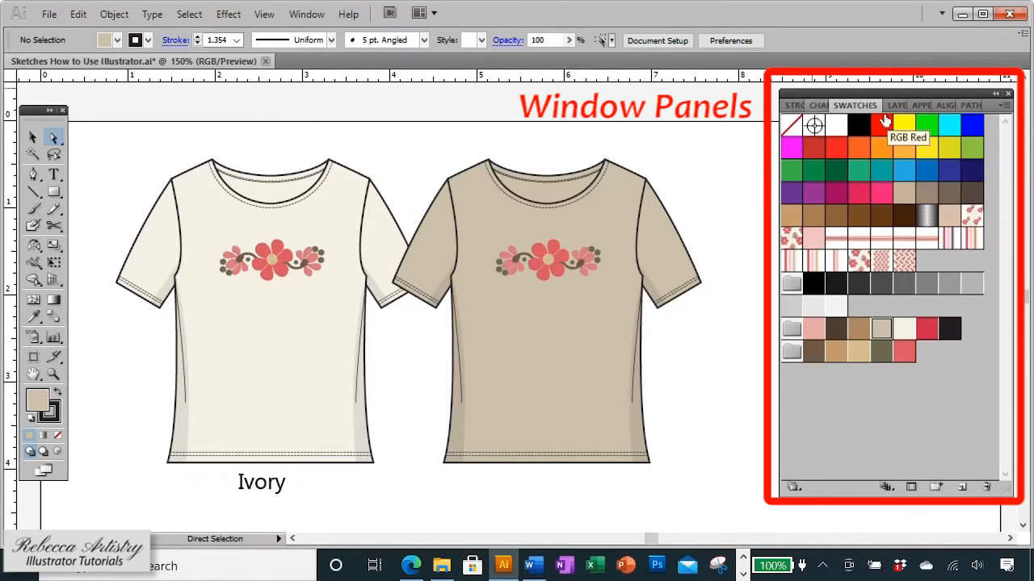
Step: Look through the Stroke, Character, Layers, Appearance, Align and Pathfinder settings, ending on the color swatches
click(794, 106)
click(841, 106)
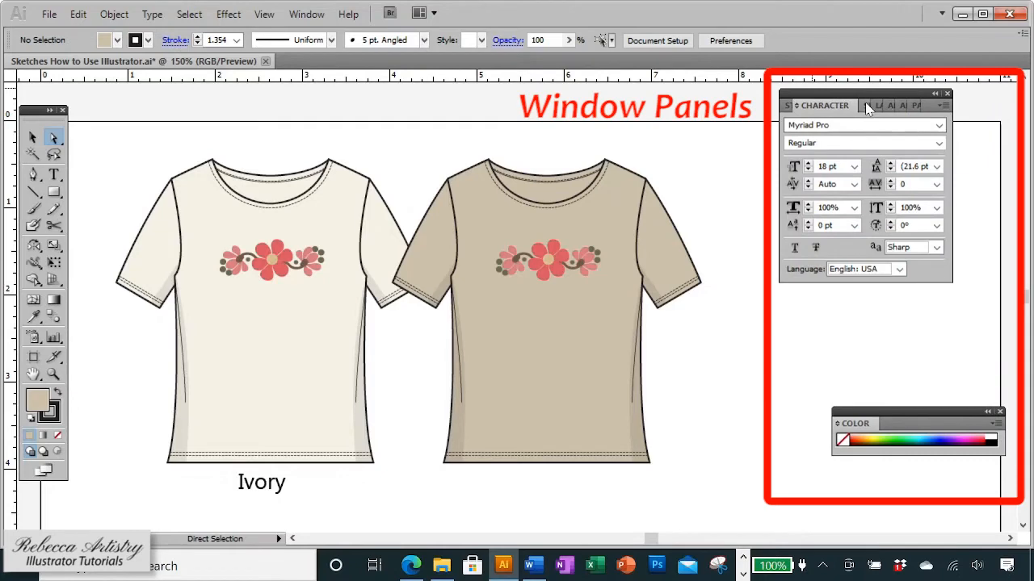
click(868, 106)
click(890, 105)
click(914, 106)
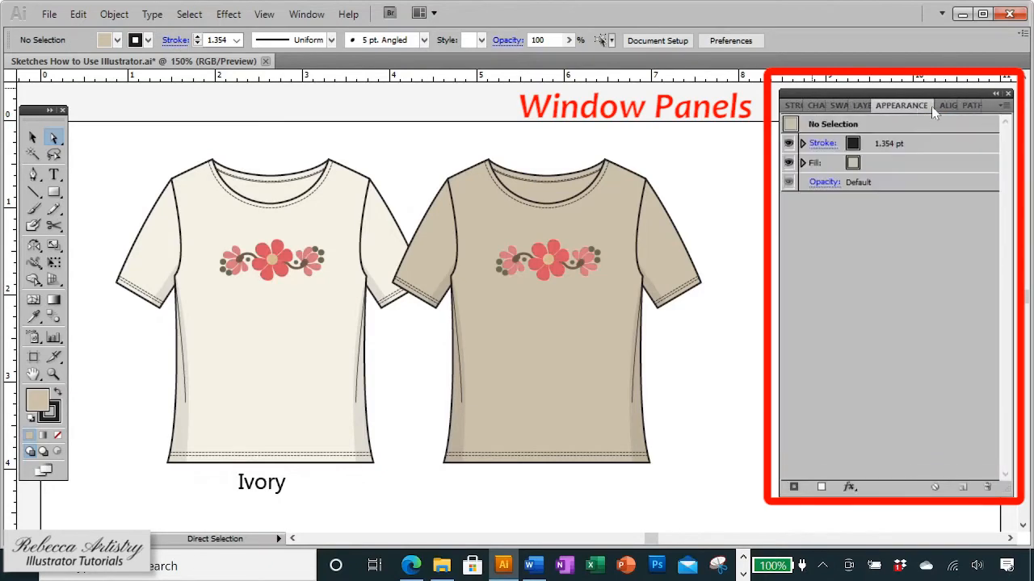
click(948, 105)
click(911, 106)
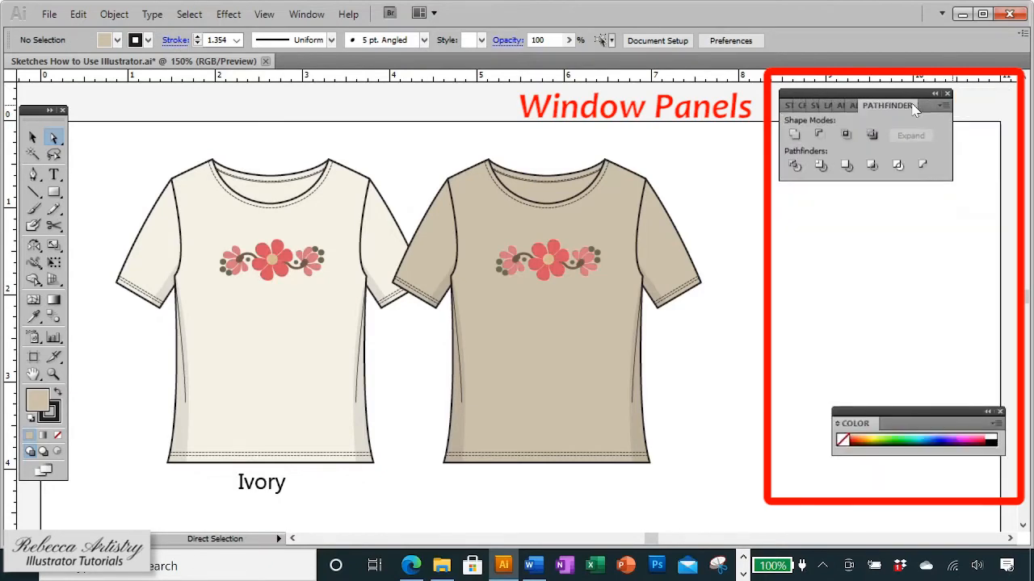
click(827, 106)
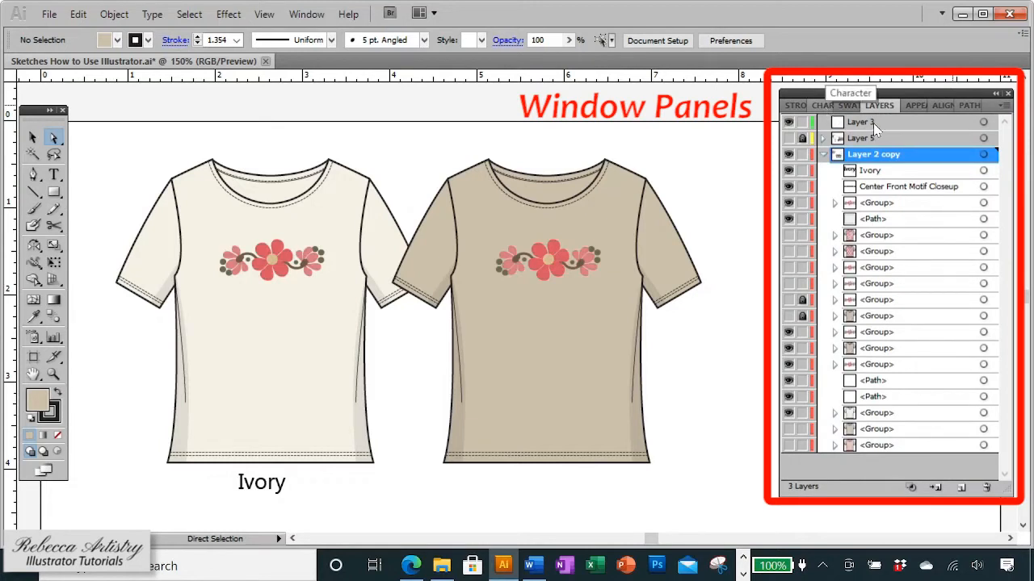
click(849, 106)
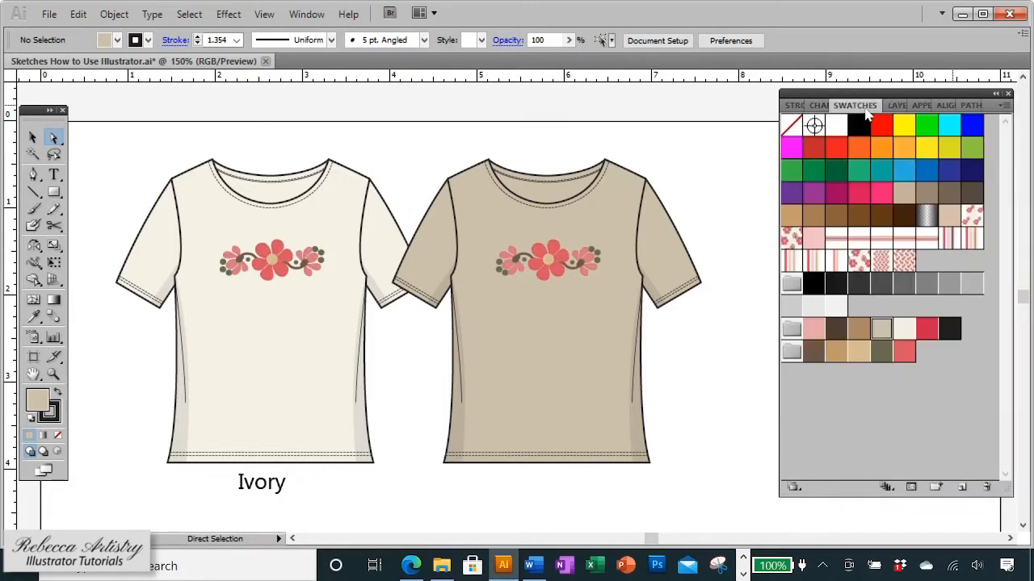
Step: Look through the Appearance, Align, Pathfinder and Layers panels and the list of available panels
click(892, 108)
click(937, 108)
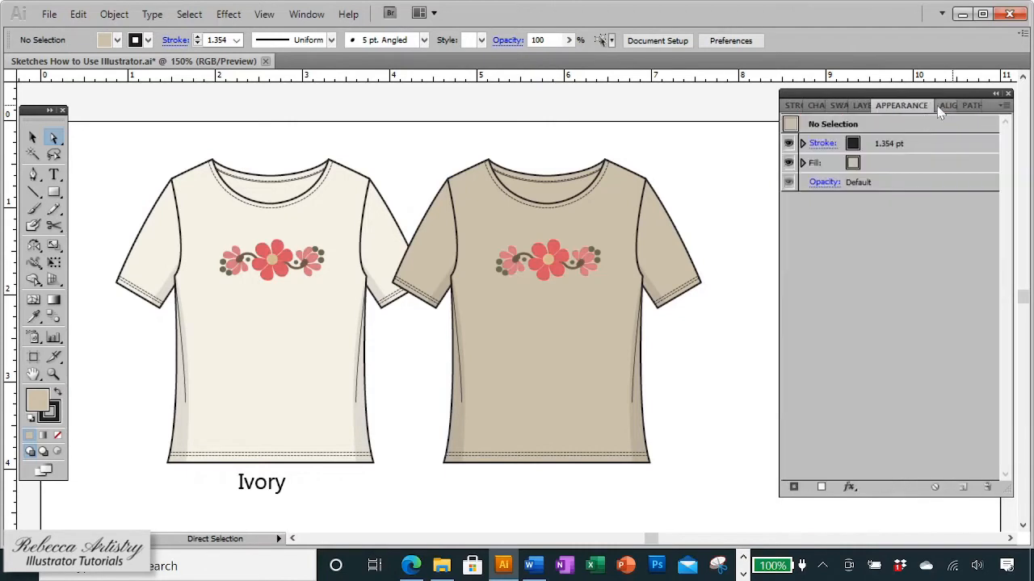
click(947, 106)
click(915, 106)
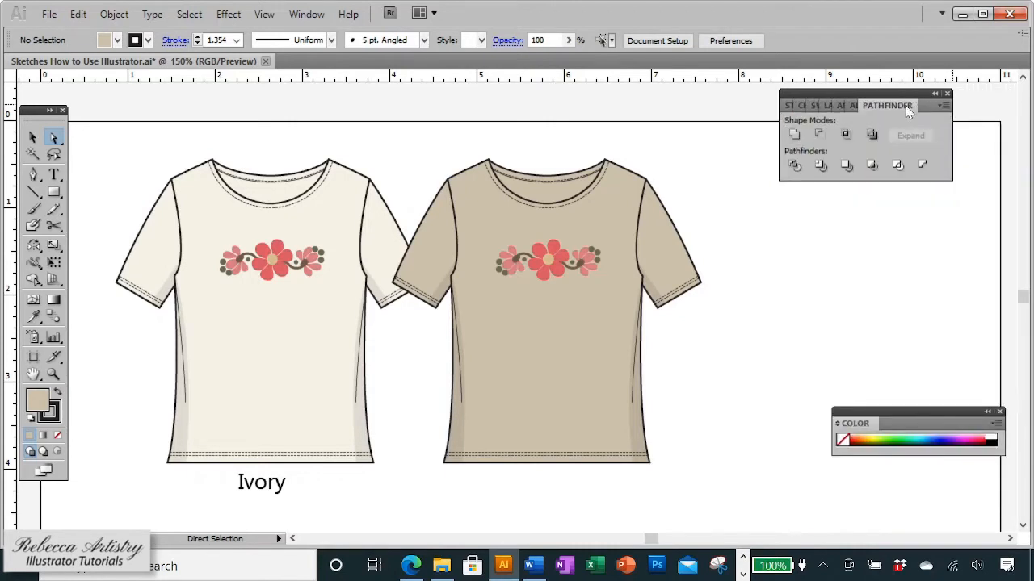
click(825, 107)
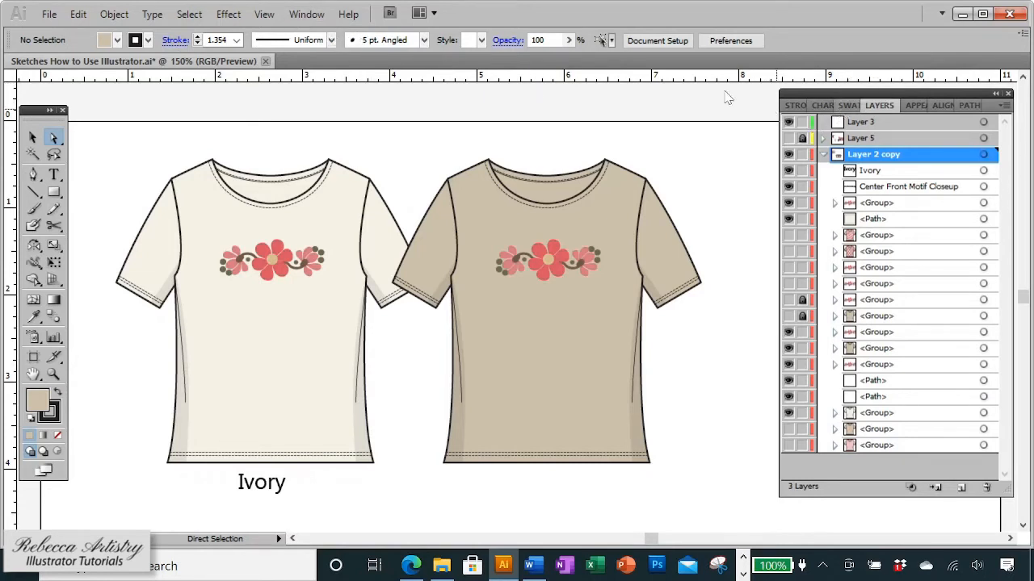
click(310, 18)
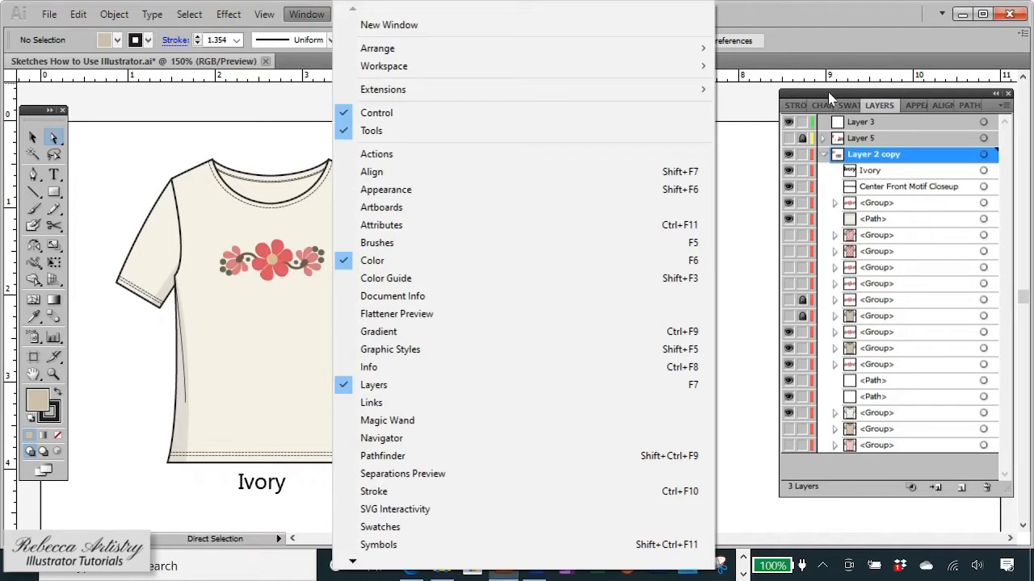
click(750, 119)
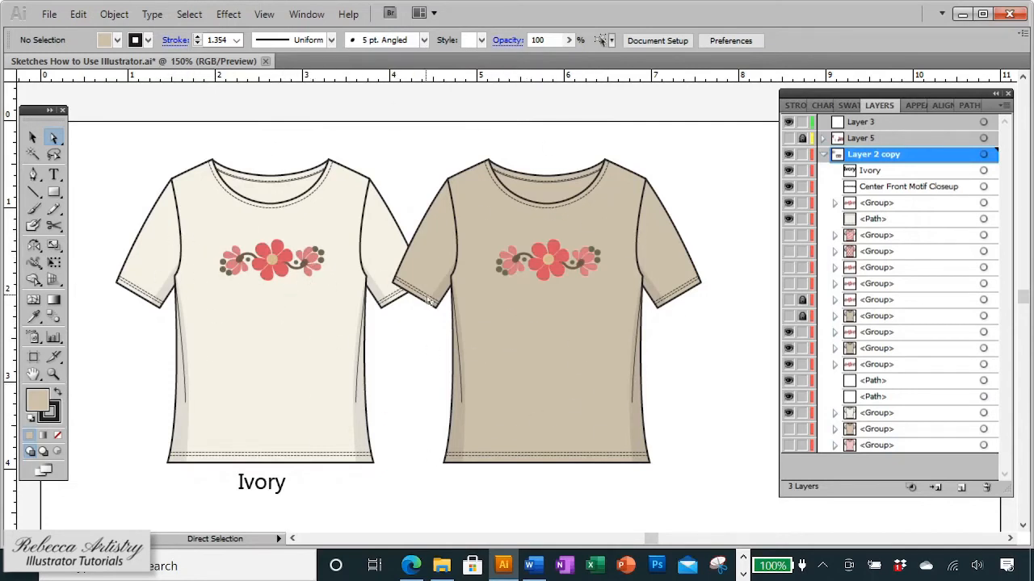
Step: Collapse Layer 2 copy and detach the Layers, Character and Swatches panels from their group as separate floating panels
click(822, 155)
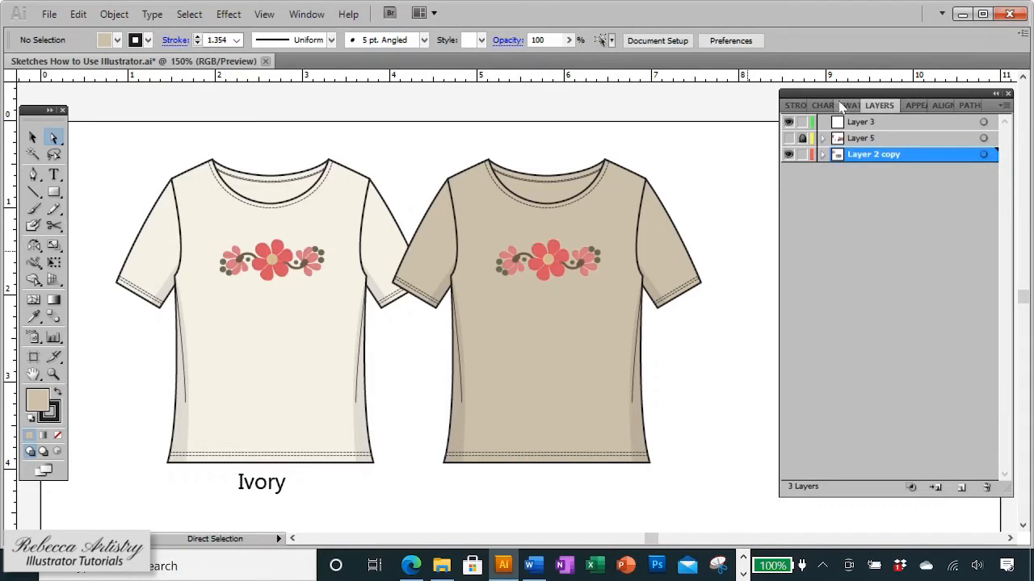
drag(877, 109, 778, 198)
drag(866, 110, 699, 168)
drag(837, 111, 461, 147)
click(744, 160)
drag(745, 159, 287, 142)
drag(539, 137, 688, 194)
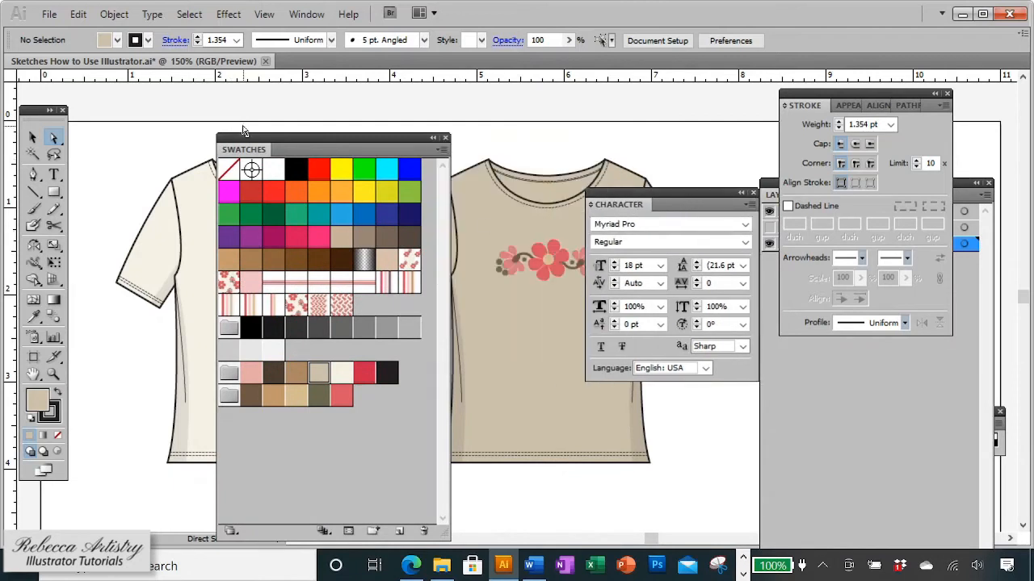
drag(328, 143, 422, 147)
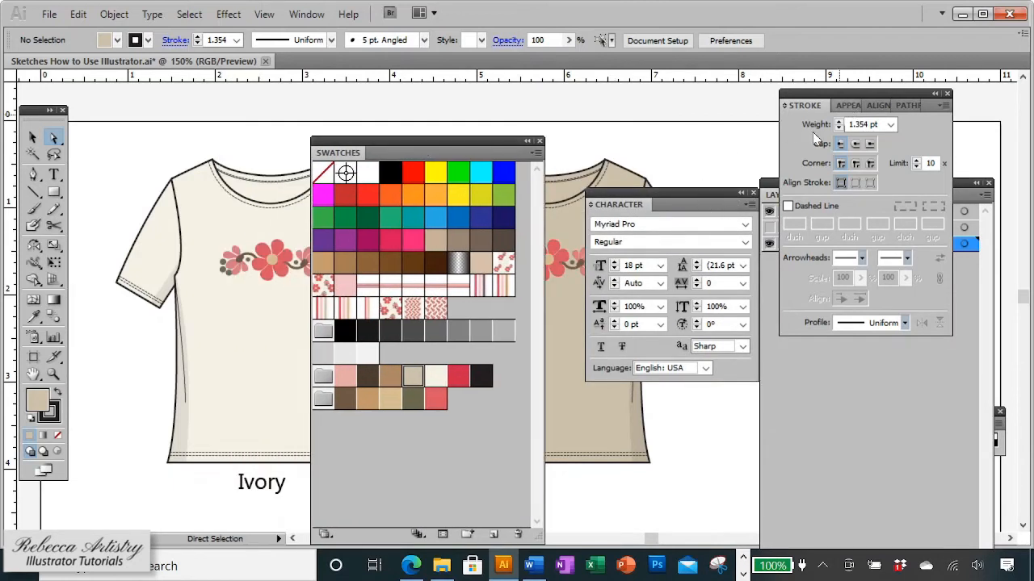
Step: Regroup the Character, Swatches and Layers panels with the Stroke panel, and detach and close the Pathfinder panel
mouse_move(691, 196)
mouse_down()
mouse_move(743, 207)
mouse_move(808, 105)
mouse_move(794, 262)
mouse_move(835, 285)
mouse_move(880, 105)
mouse_up()
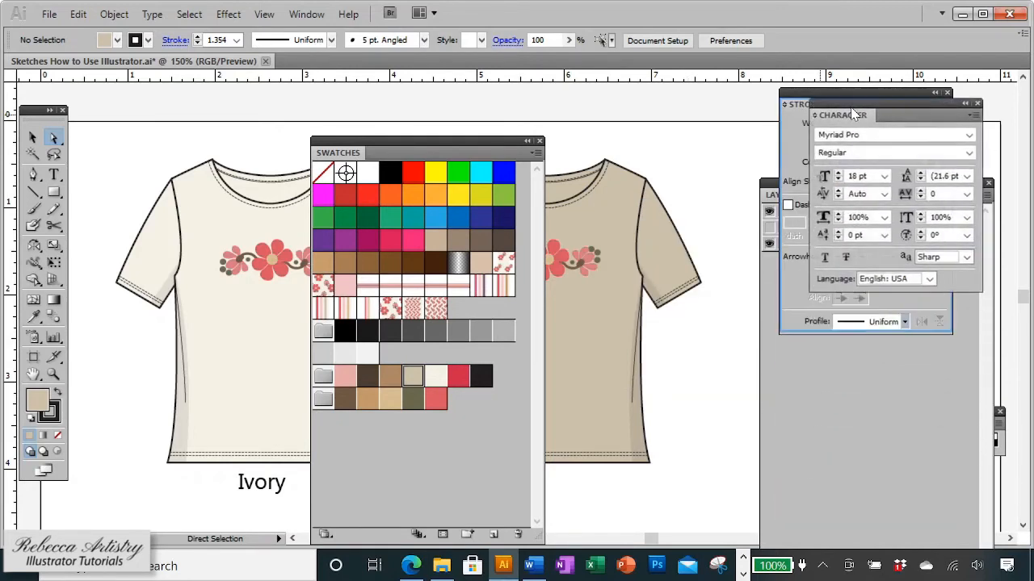
drag(458, 148, 914, 101)
click(860, 103)
drag(849, 105, 644, 202)
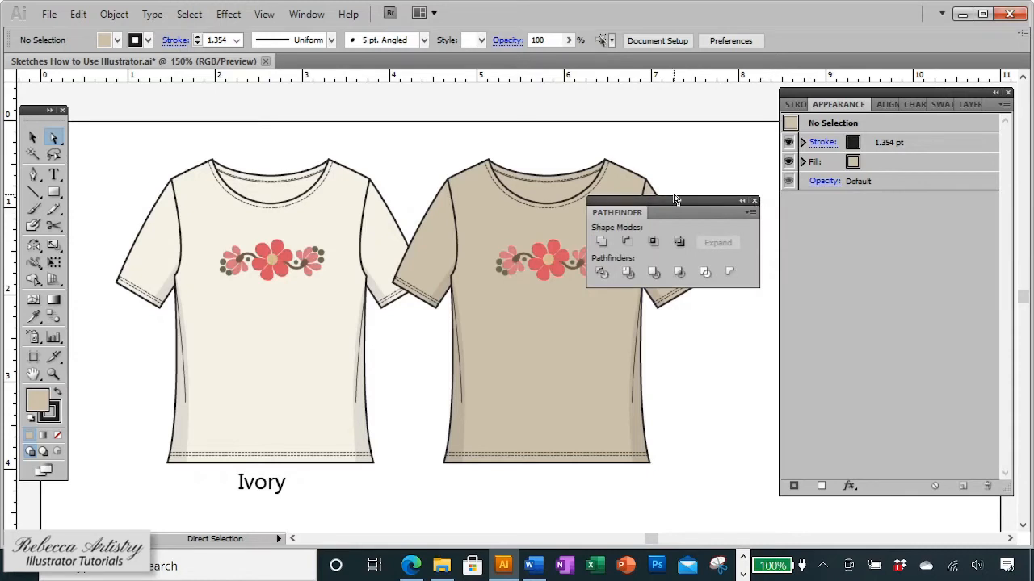
click(755, 201)
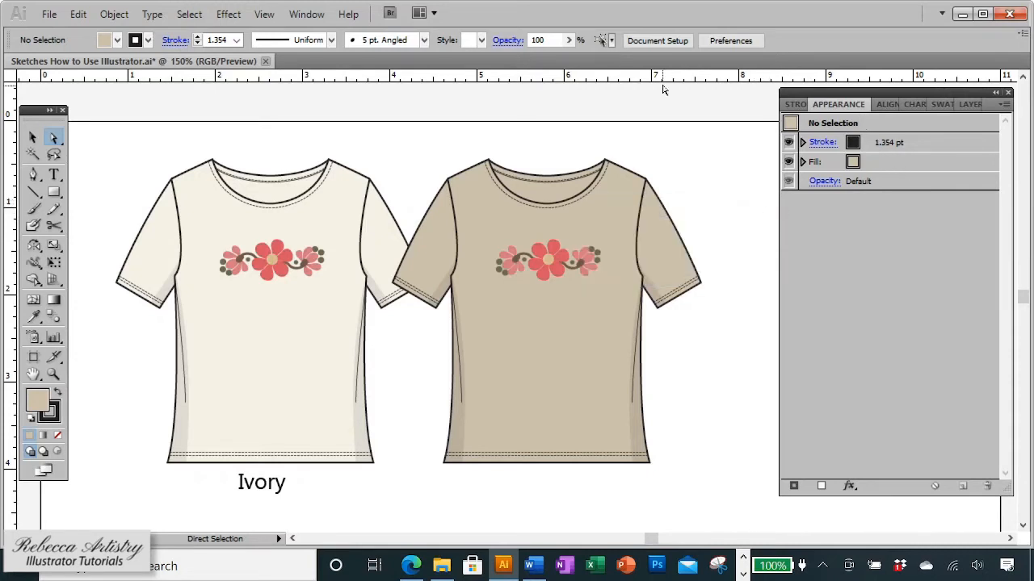
Step: Reopen the Pathfinder panel and dock it back into the Stroke panel's group
click(303, 14)
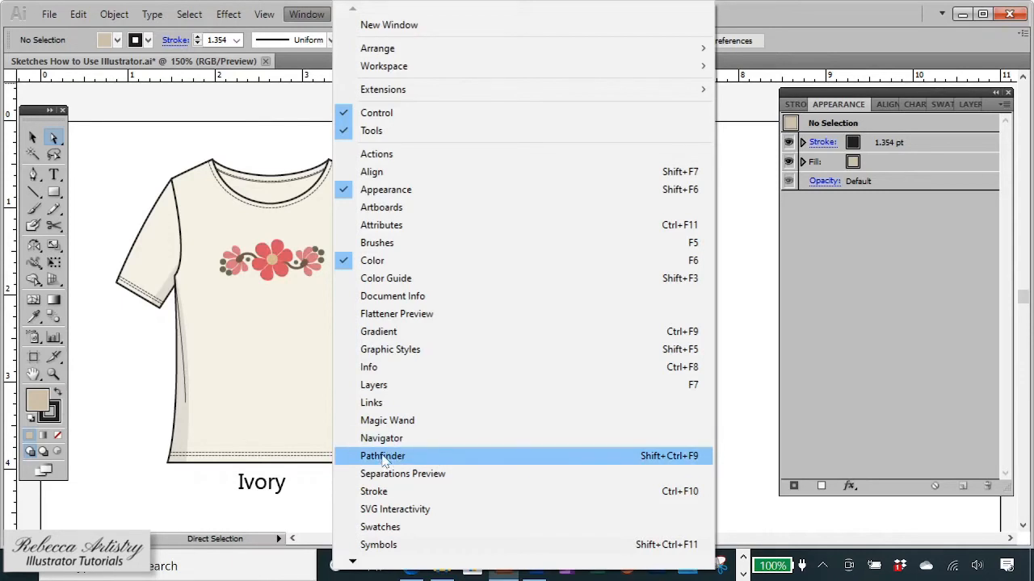
click(384, 458)
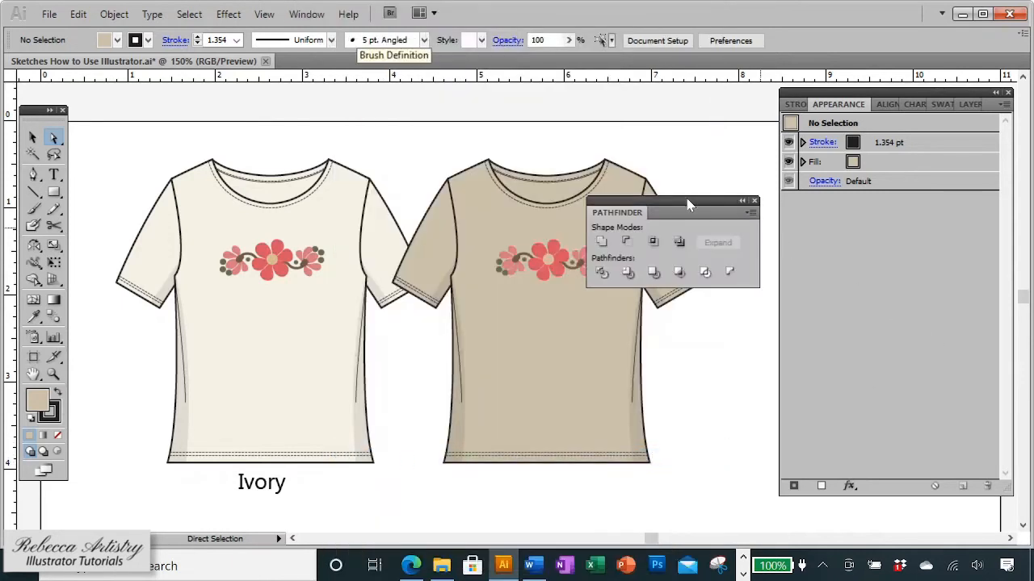
drag(676, 204, 886, 107)
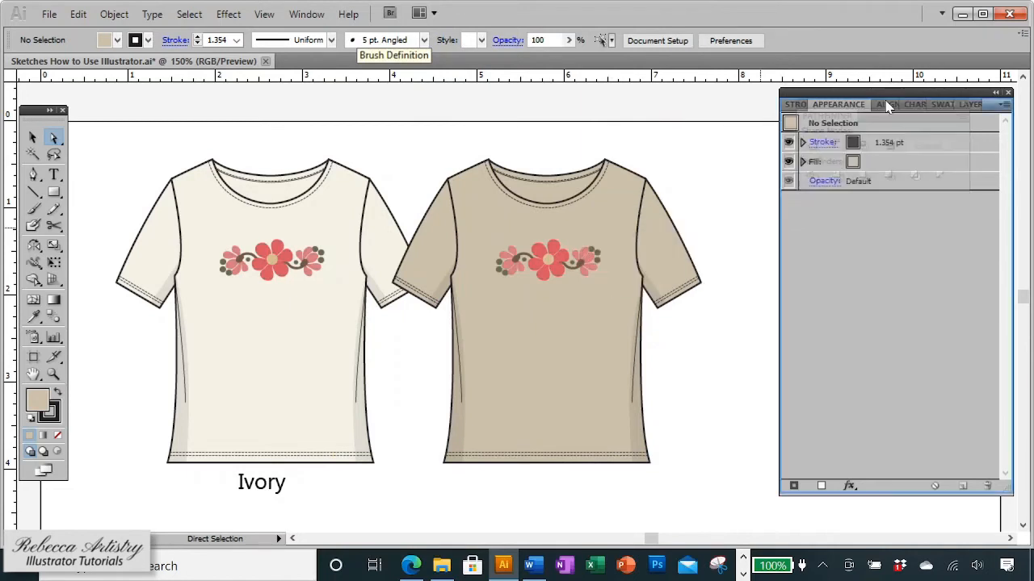
click(887, 105)
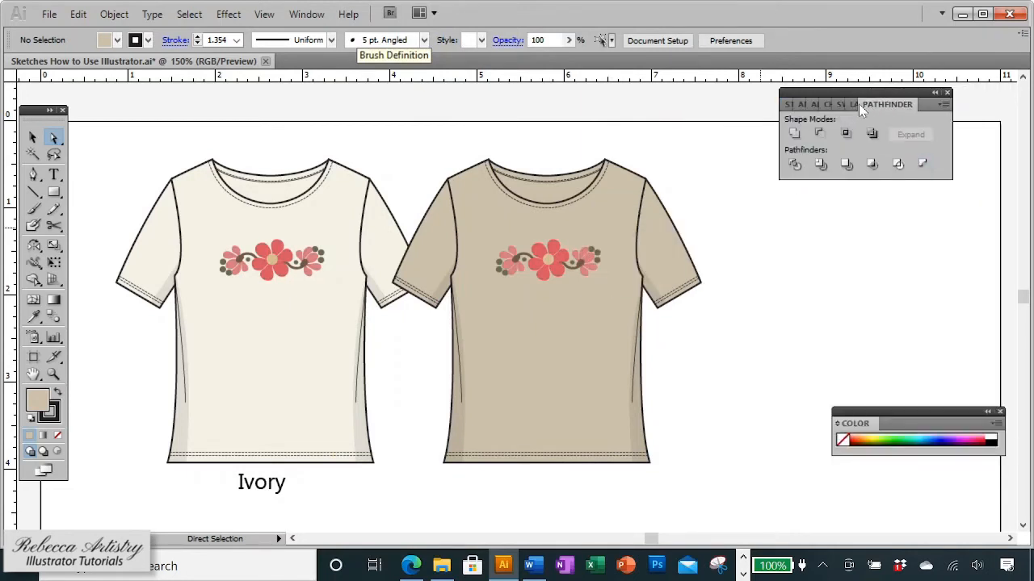
Step: Detach the Pathfinder and Align panels from the panel group and close both
drag(903, 108, 667, 280)
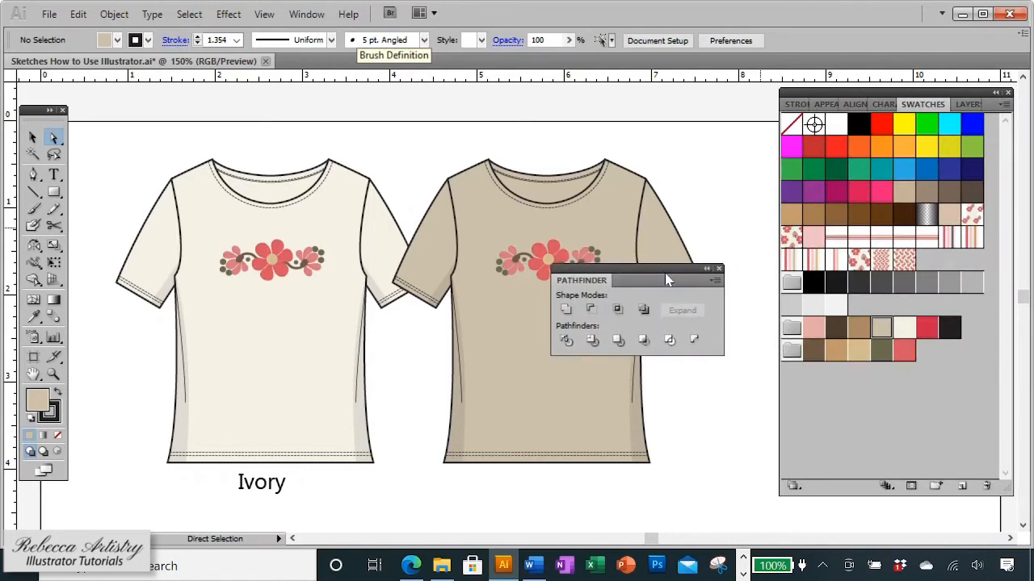
click(719, 269)
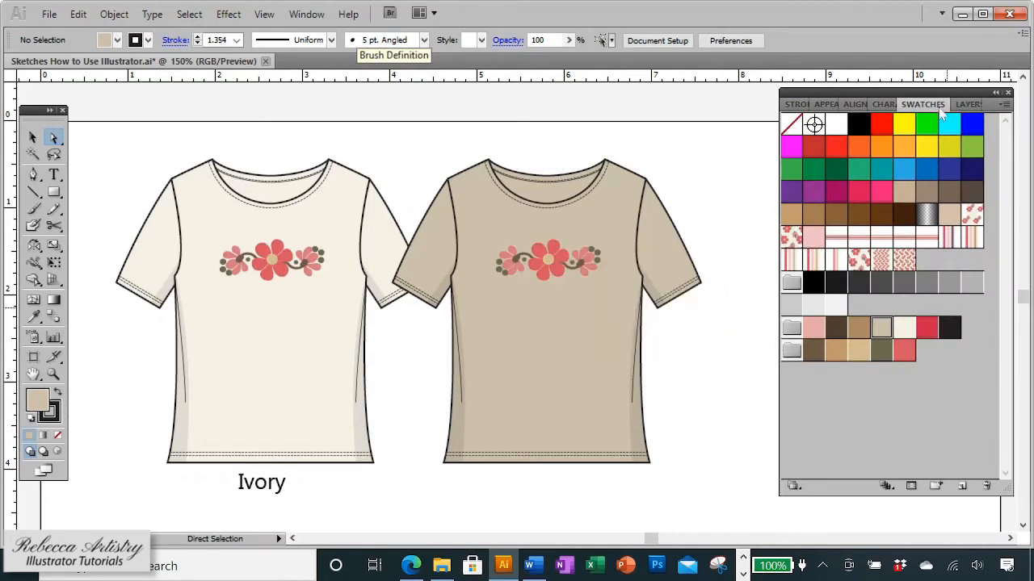
drag(857, 106, 603, 281)
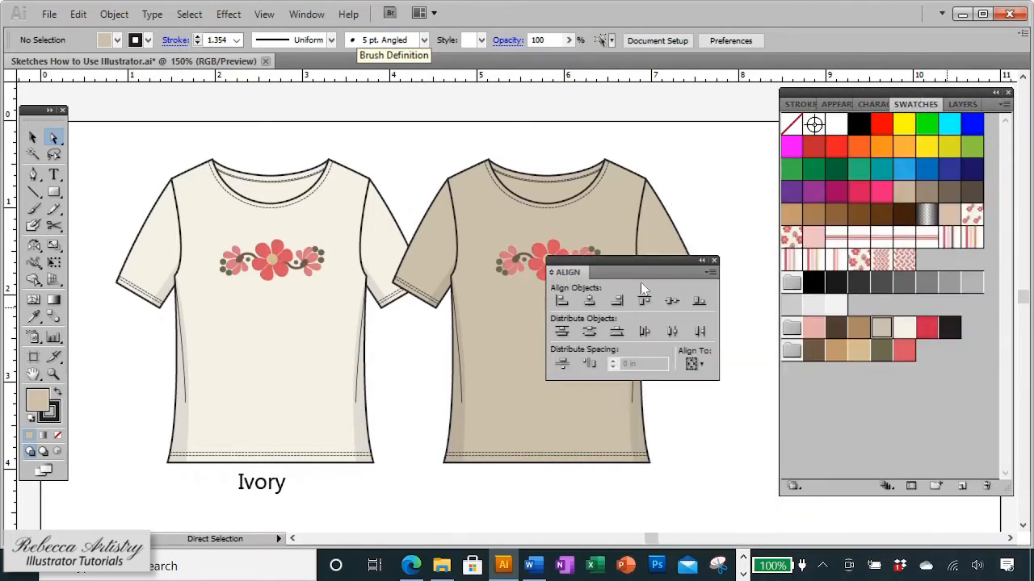
click(714, 261)
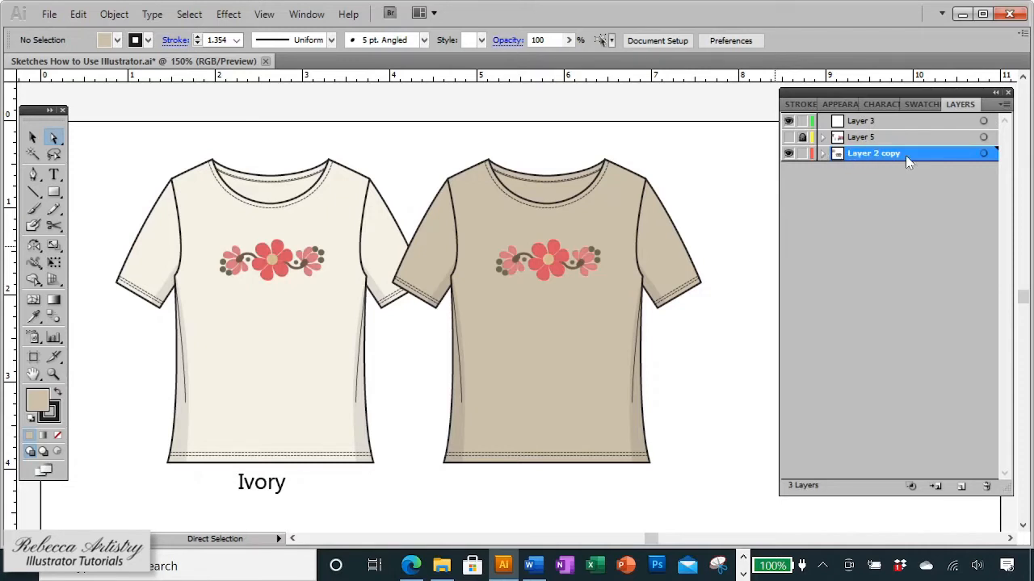
Step: Expand Layer 2 copy and examine its item list, comparing the Ivory label and the taupe shirt group with the artwork
click(822, 153)
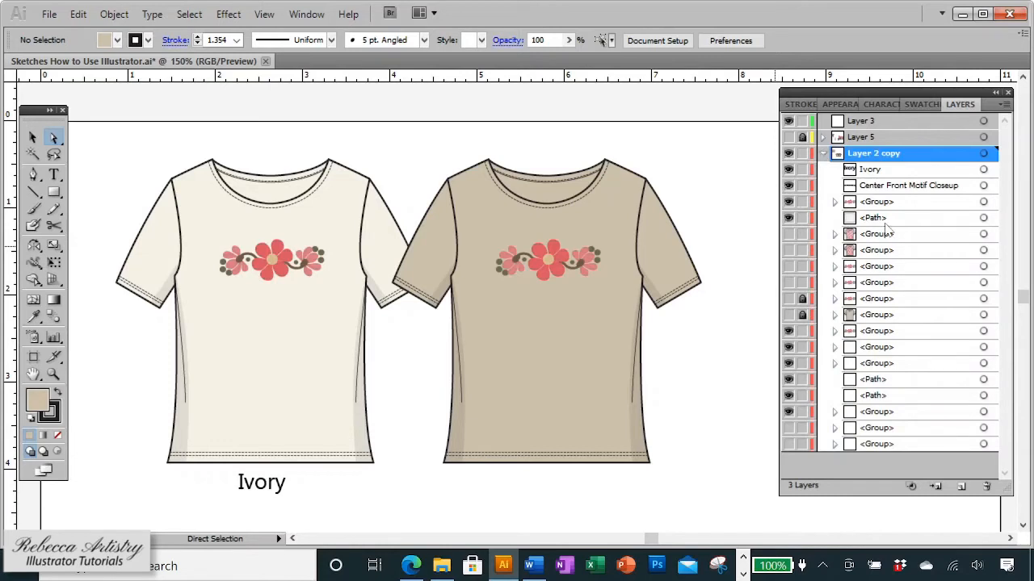
scroll(893, 396, down, 5)
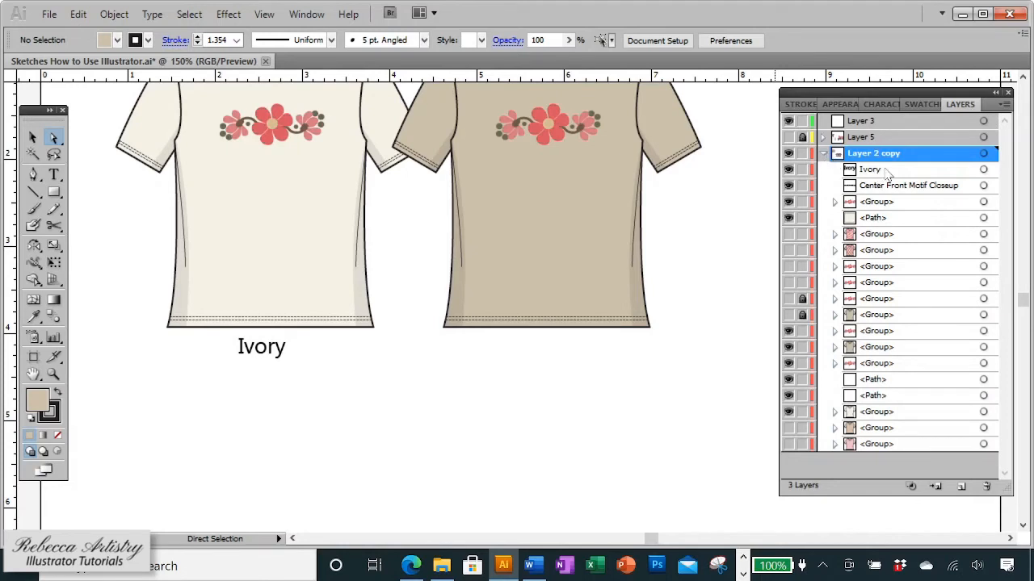
scroll(653, 271, up, 3)
scroll(652, 271, up, 1)
click(856, 170)
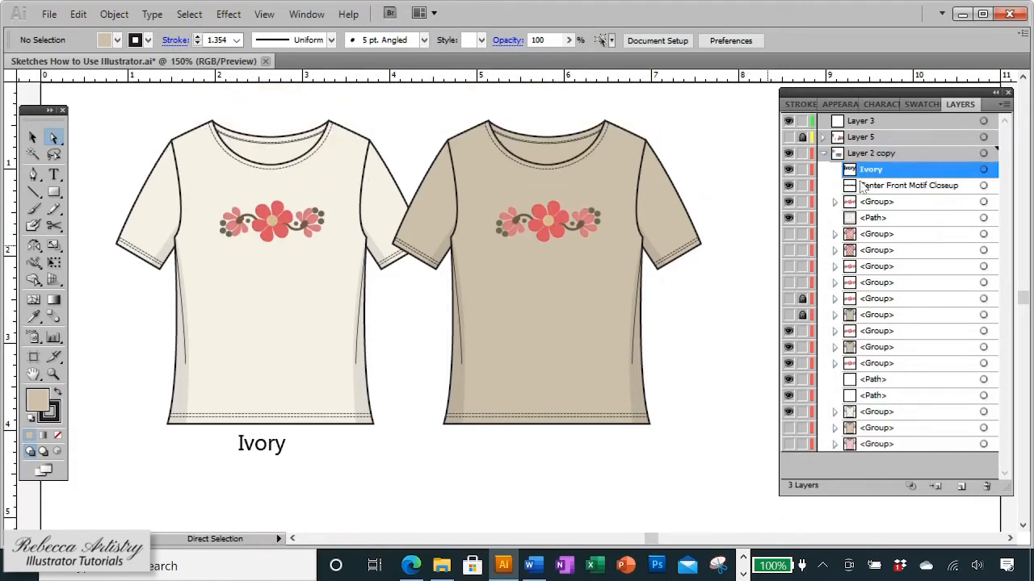
key(v)
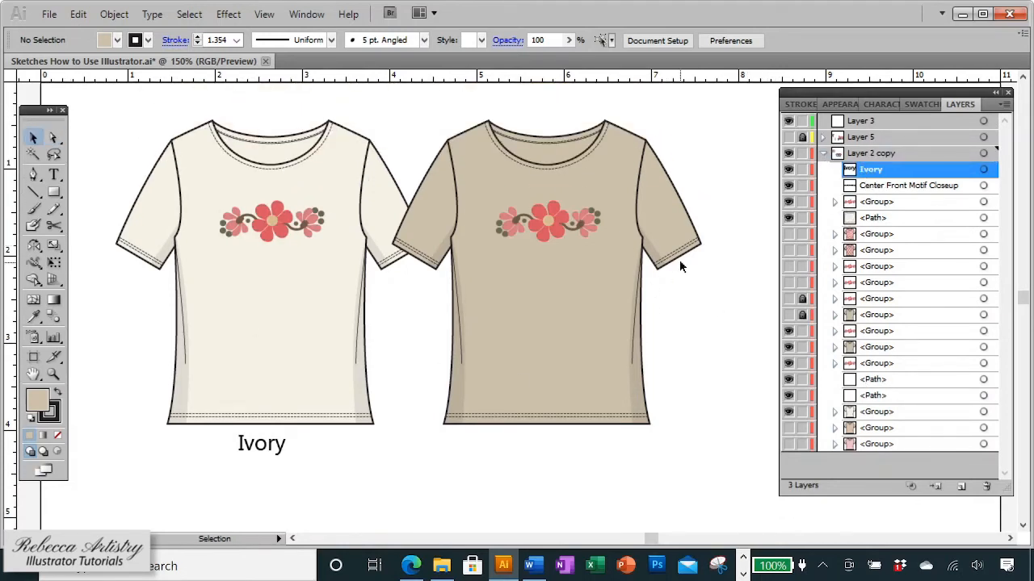
click(654, 231)
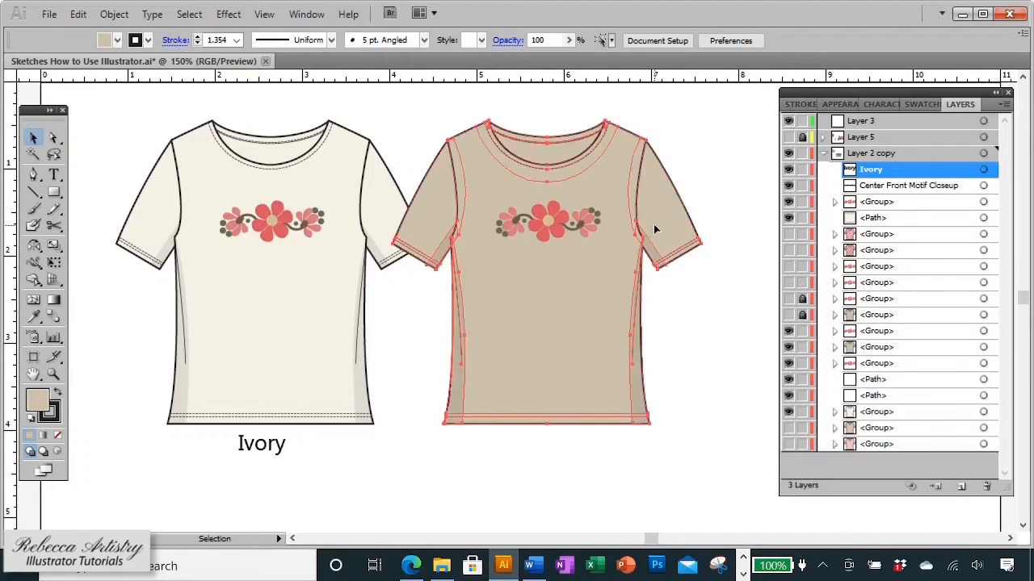
click(721, 330)
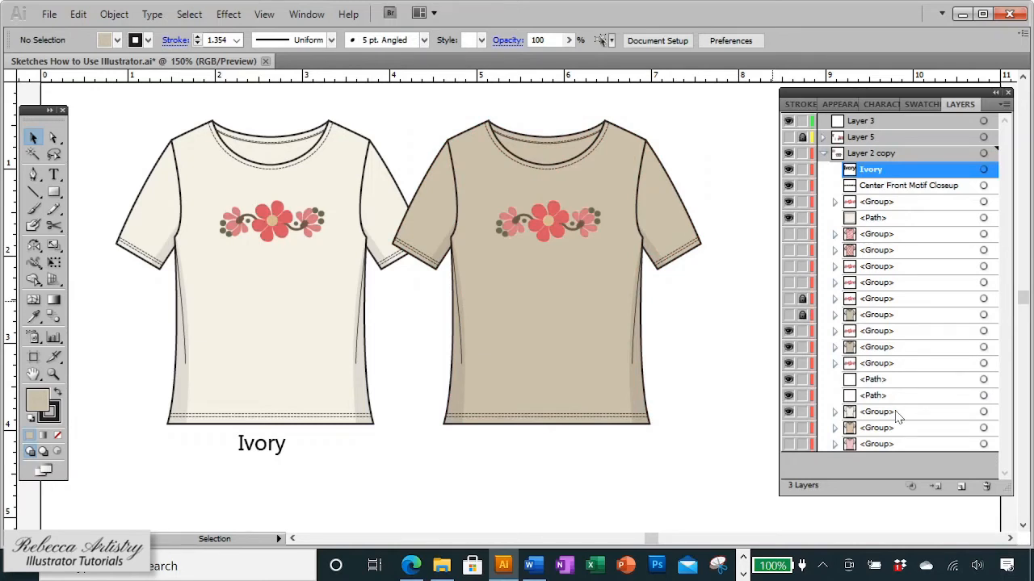
Step: Copy both shirts with their flower motifs and paste them in place on Layer 3, with Layer 2 copy locked and hidden
click(295, 231)
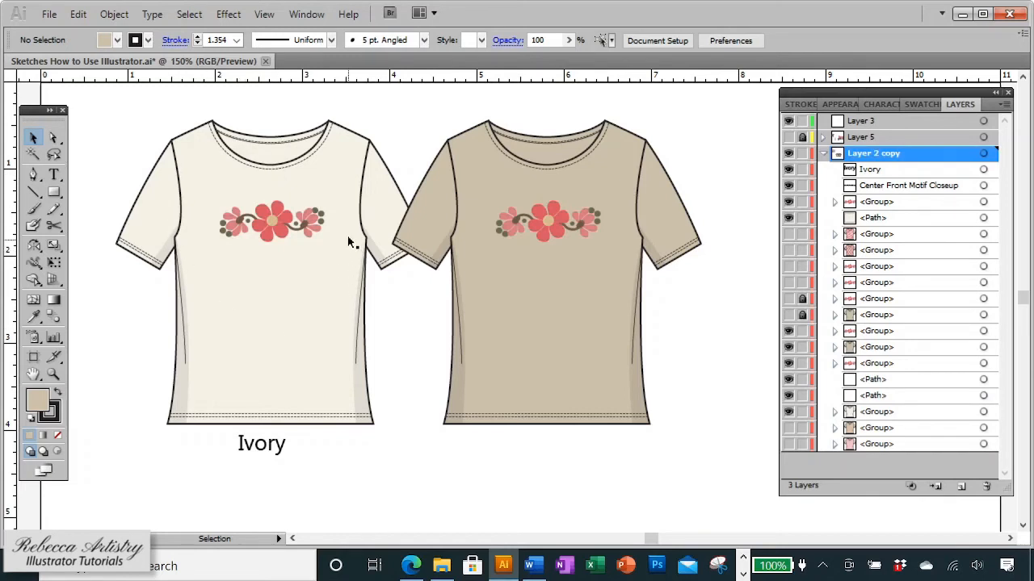
click(254, 267)
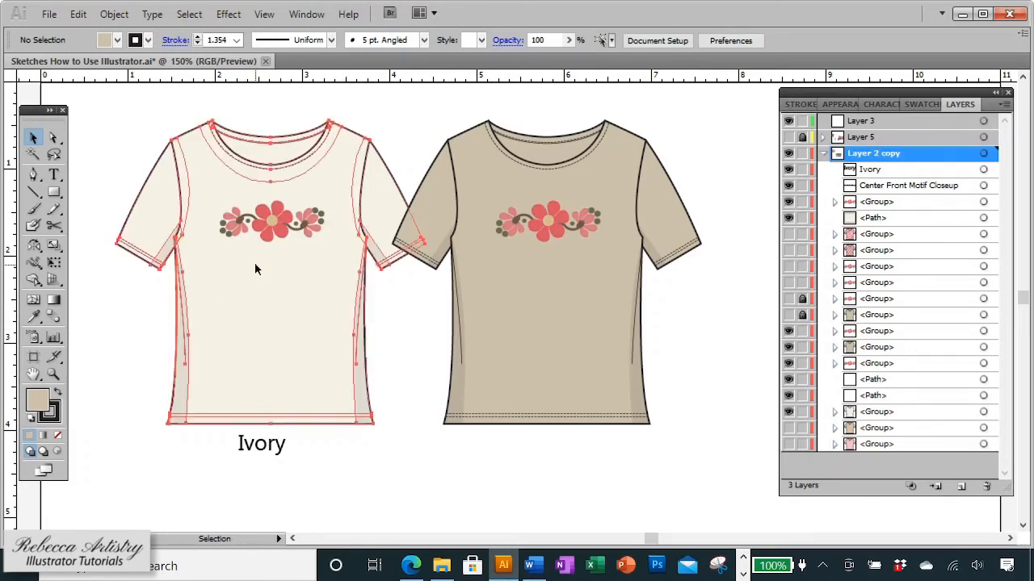
click(521, 306)
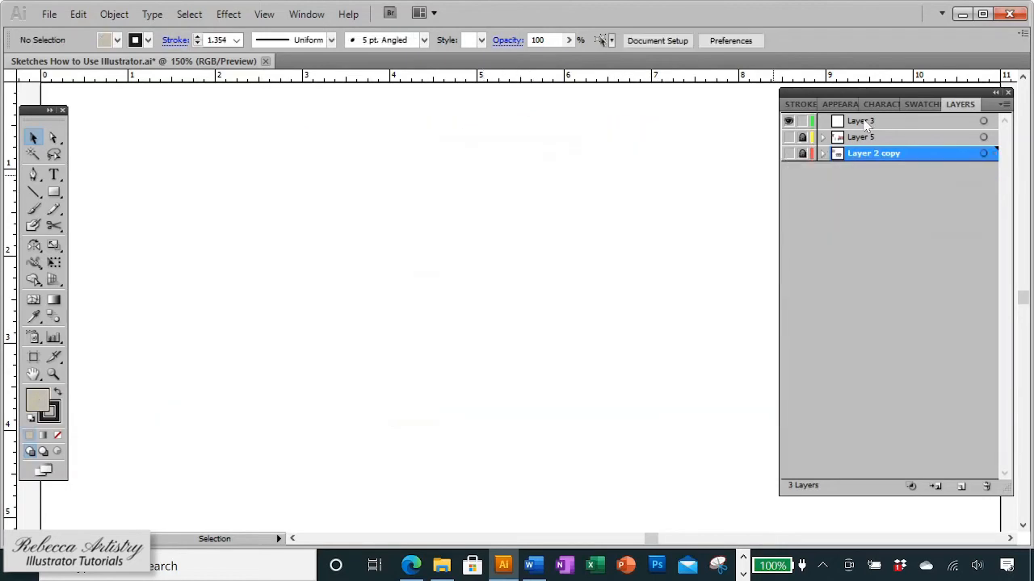
click(867, 122)
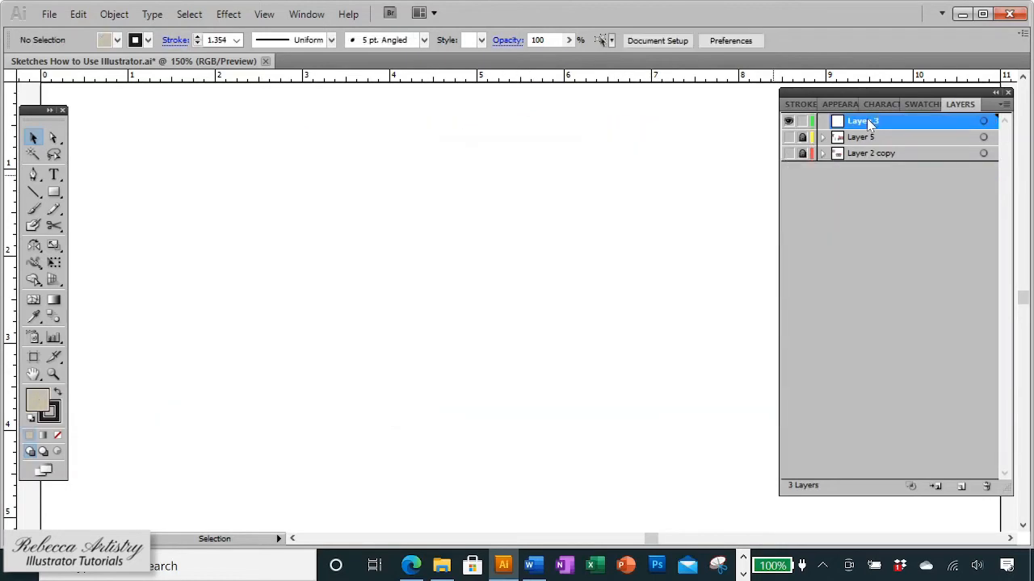
key(ctrl+f)
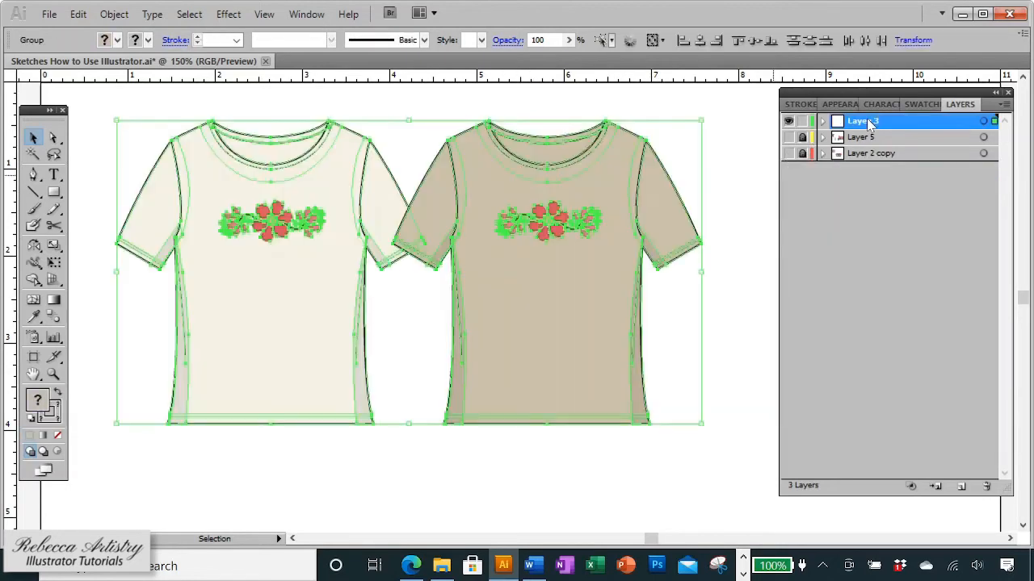
click(719, 335)
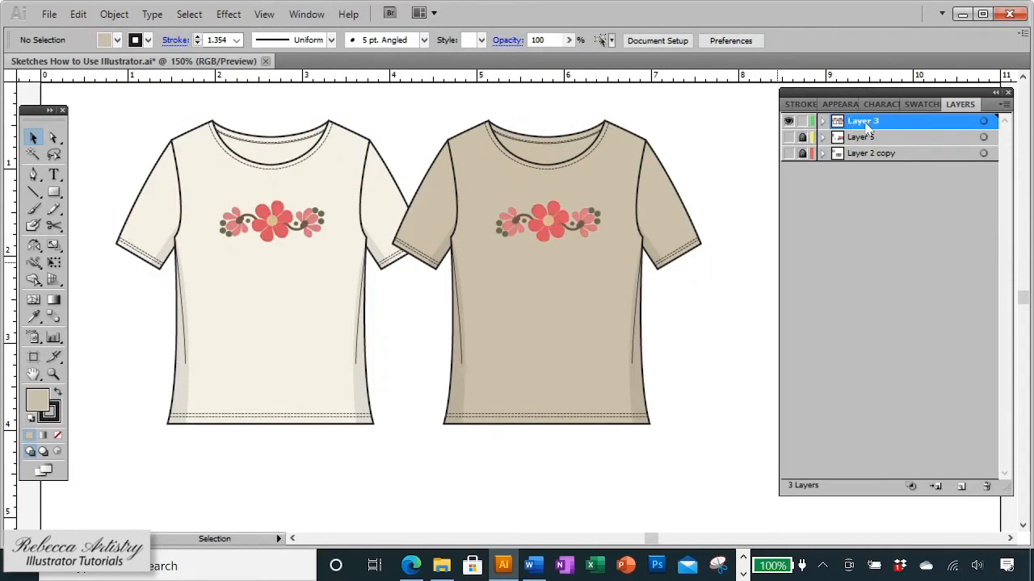
Step: Show Layer 5 and Layer 2 copy briefly, and hide both layers again
click(788, 138)
click(789, 154)
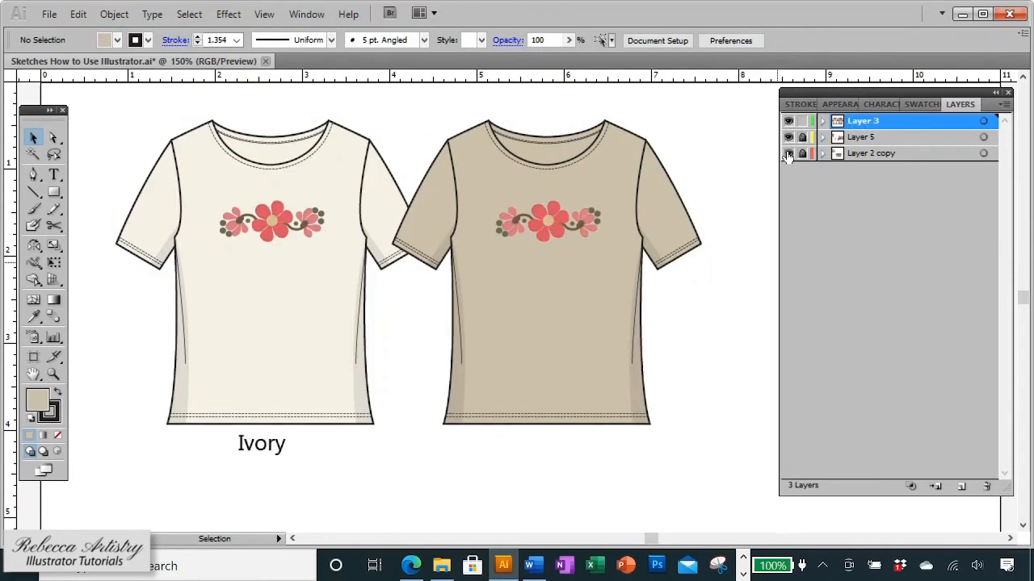
click(788, 154)
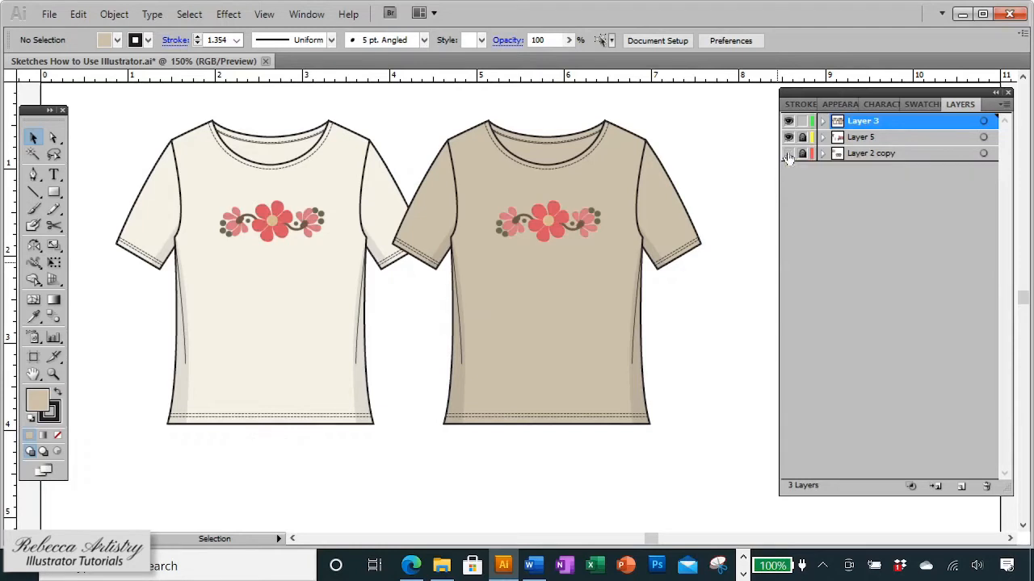
click(788, 138)
Step: Expand Layer 3 to list its two shirt groups, and select the ivory shirt followed by the taupe shirt
click(822, 121)
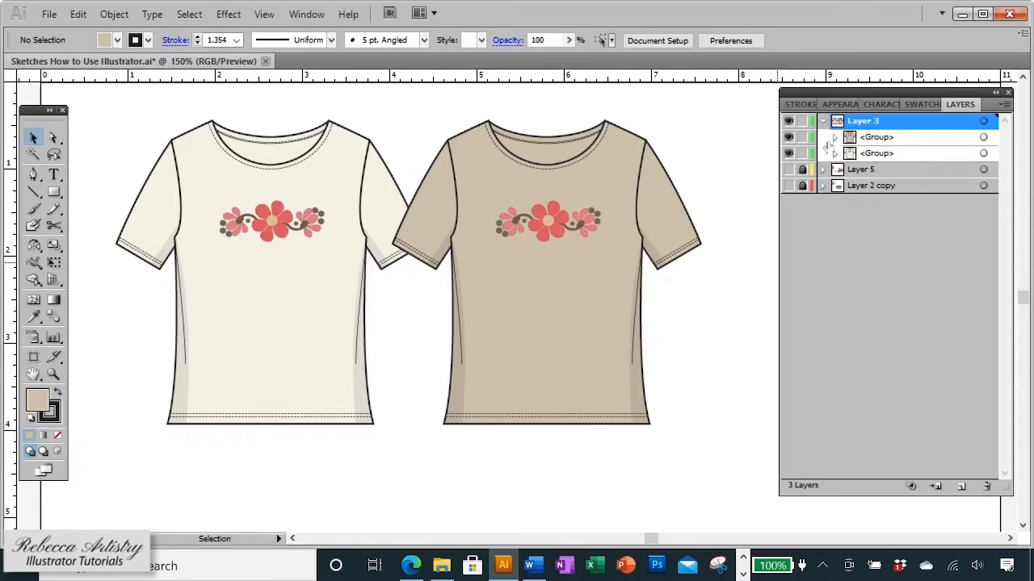
click(283, 277)
click(283, 274)
click(586, 281)
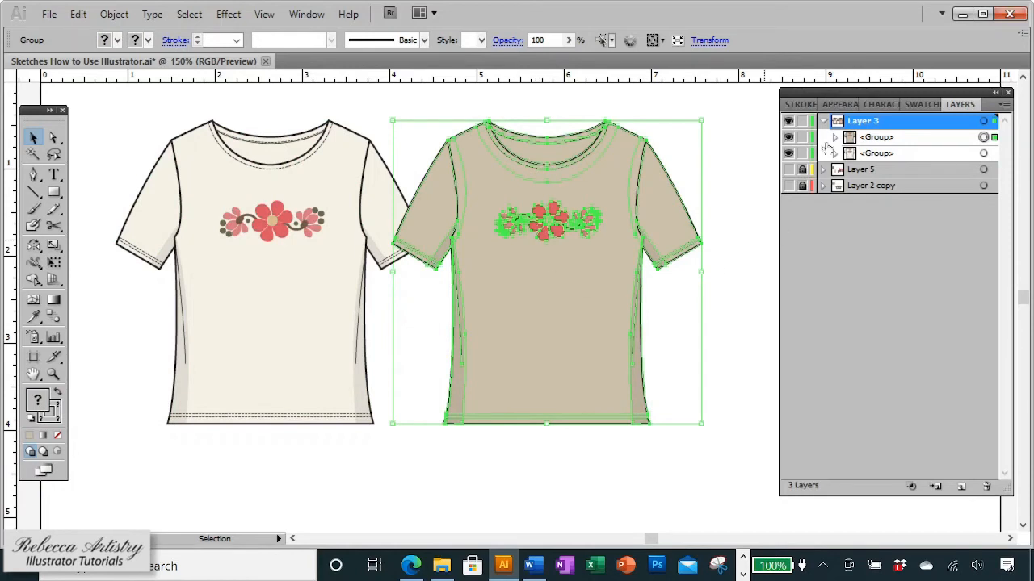
Step: Move the taupe shirt toward the ivory shirt until it overlaps the ivory shirt's sleeve and side
click(874, 155)
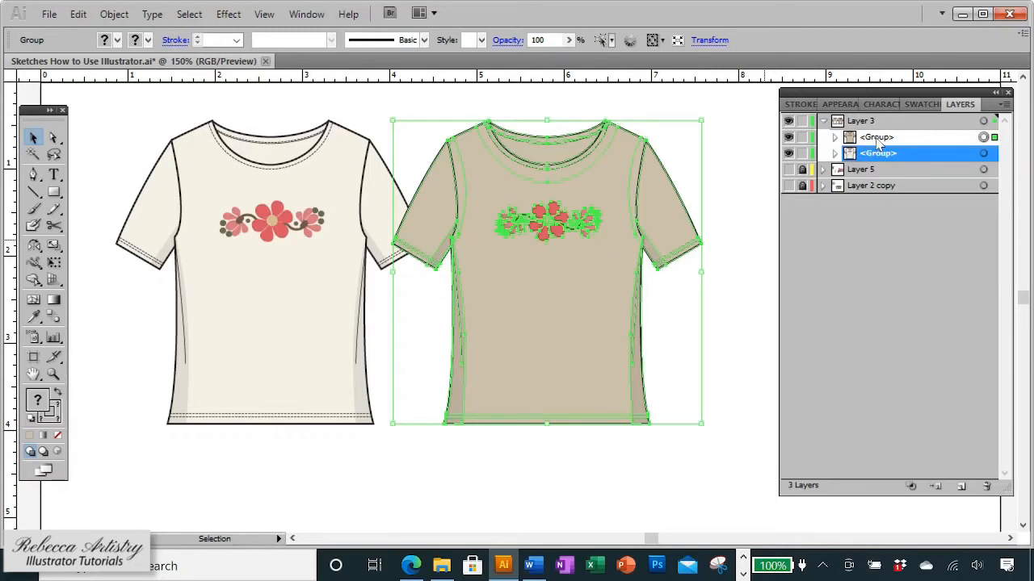
click(910, 139)
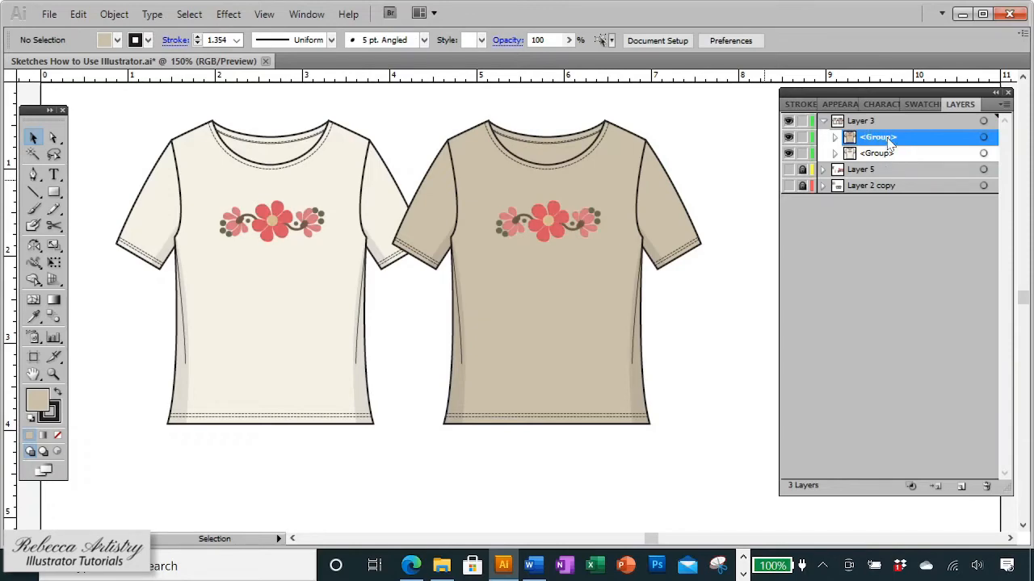
drag(572, 318, 500, 320)
click(651, 309)
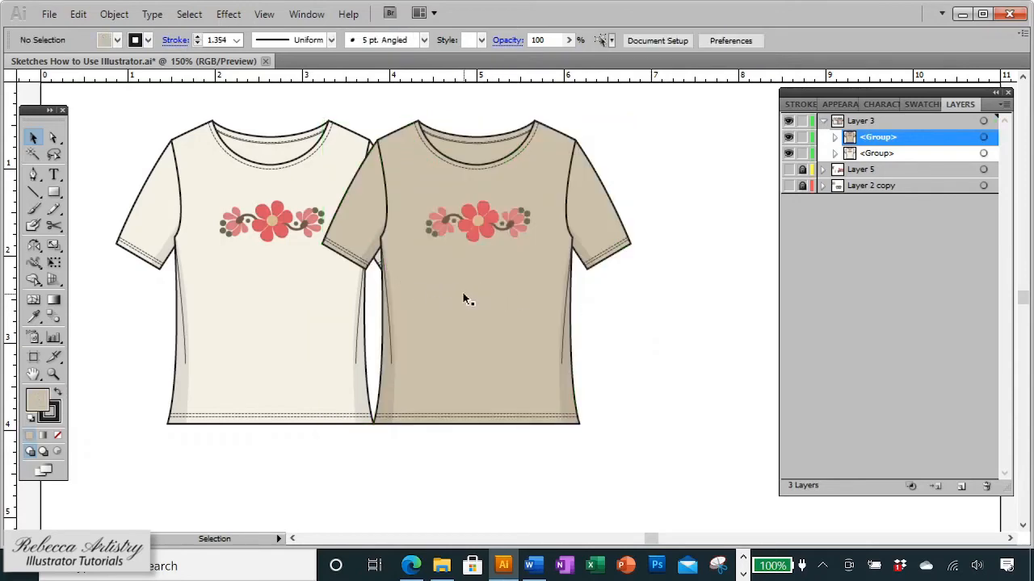
click(456, 293)
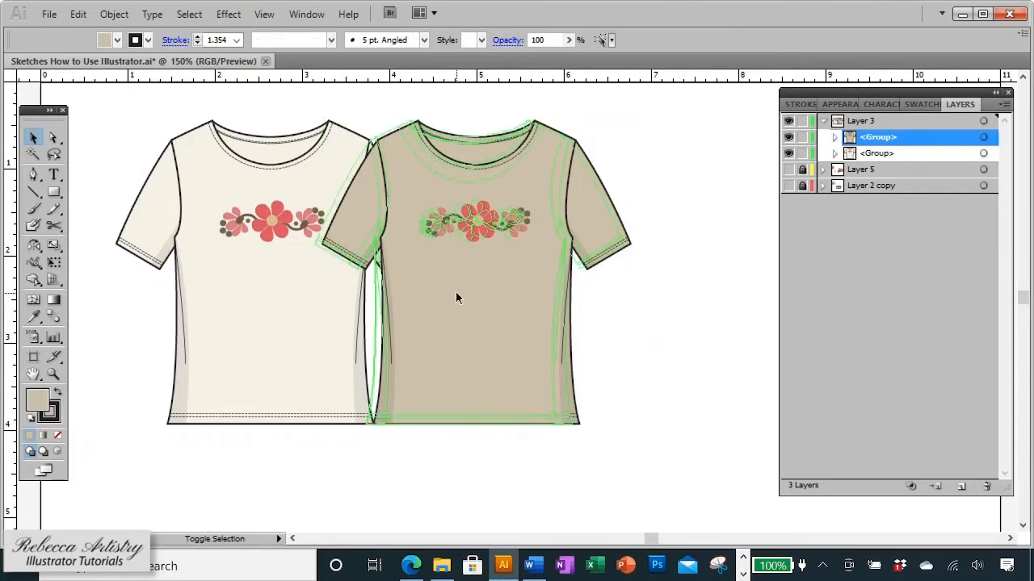
drag(455, 292, 455, 292)
click(684, 307)
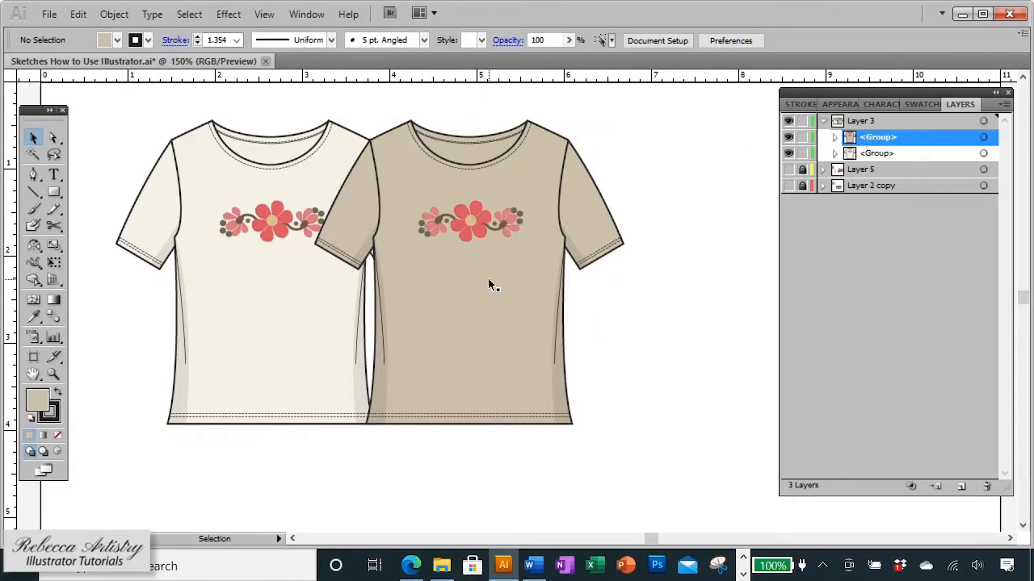
Step: Reorder the ivory shirt's group above the taupe shirt's group in Layer 3, and expand both groups to list their contents
click(892, 157)
drag(891, 157, 894, 139)
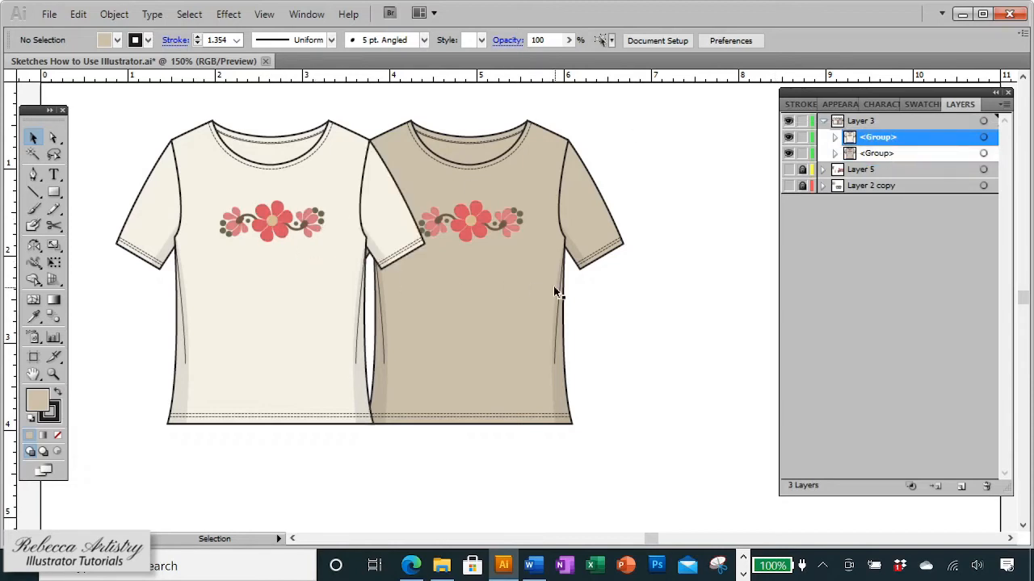
click(835, 138)
click(835, 138)
click(835, 137)
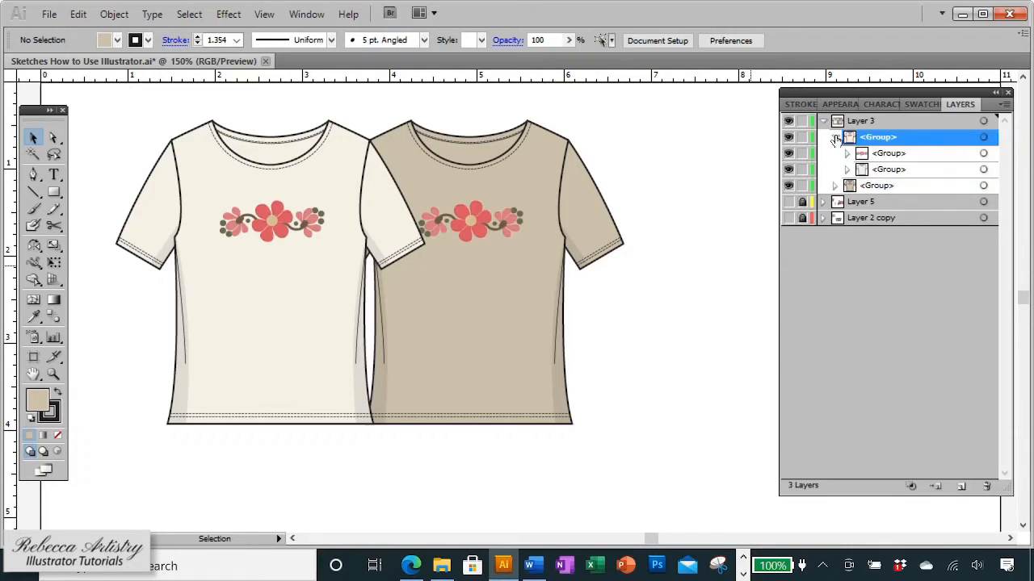
click(834, 185)
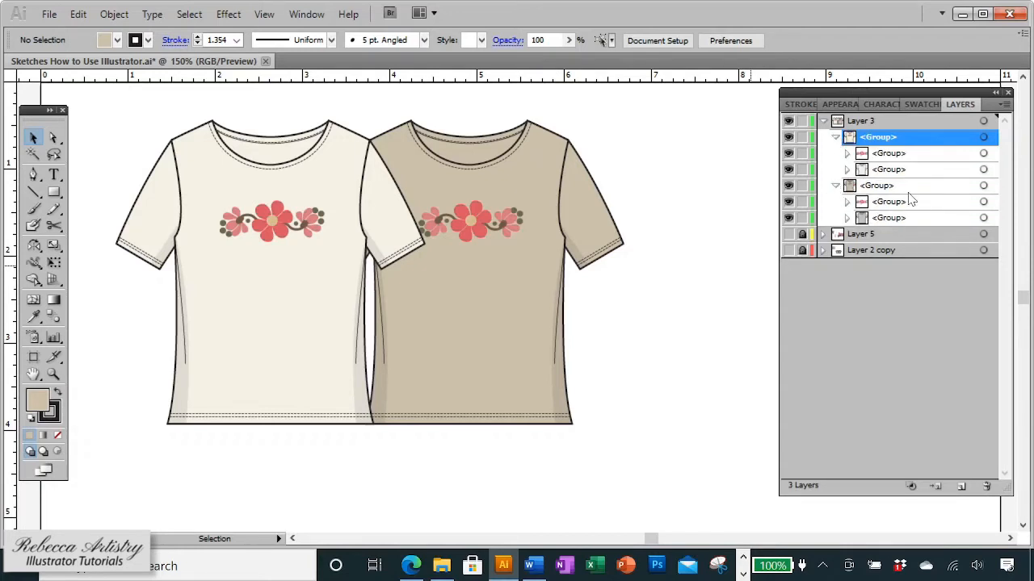
Step: Isolate the ivory shirt's group to select its flower motif as a separate sub-group, and exit isolation mode
click(900, 153)
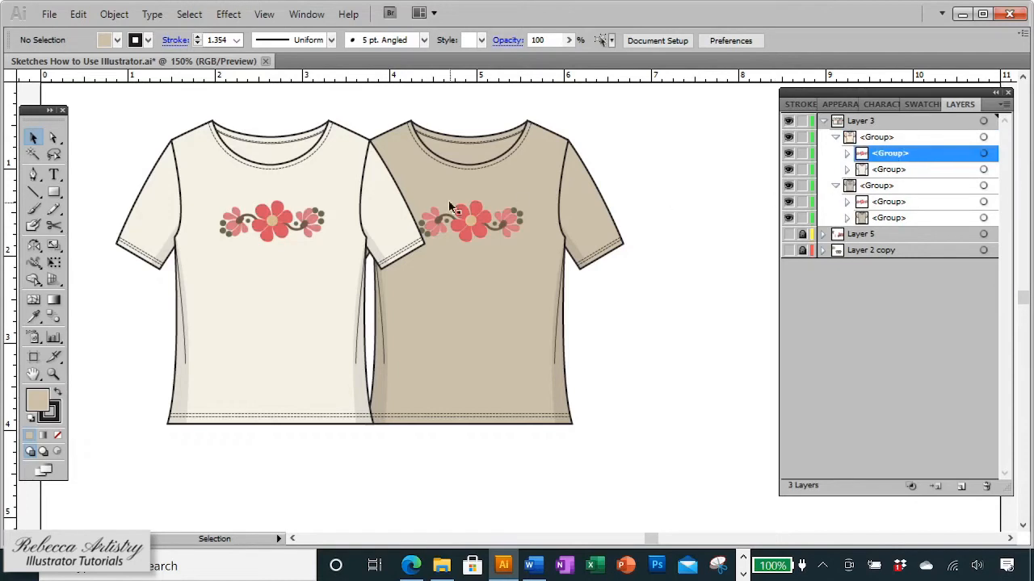
click(283, 222)
double_click(279, 219)
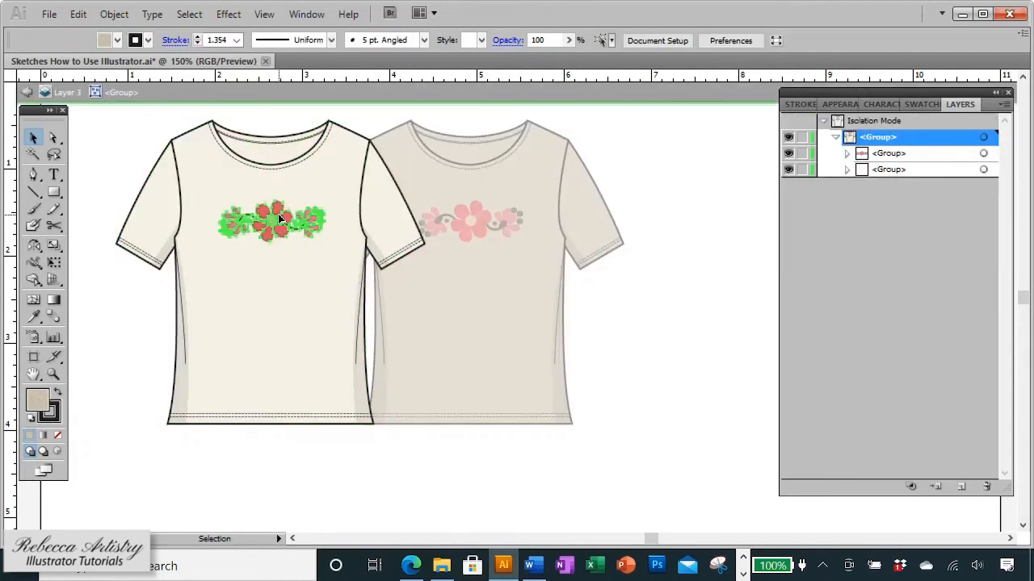
click(279, 220)
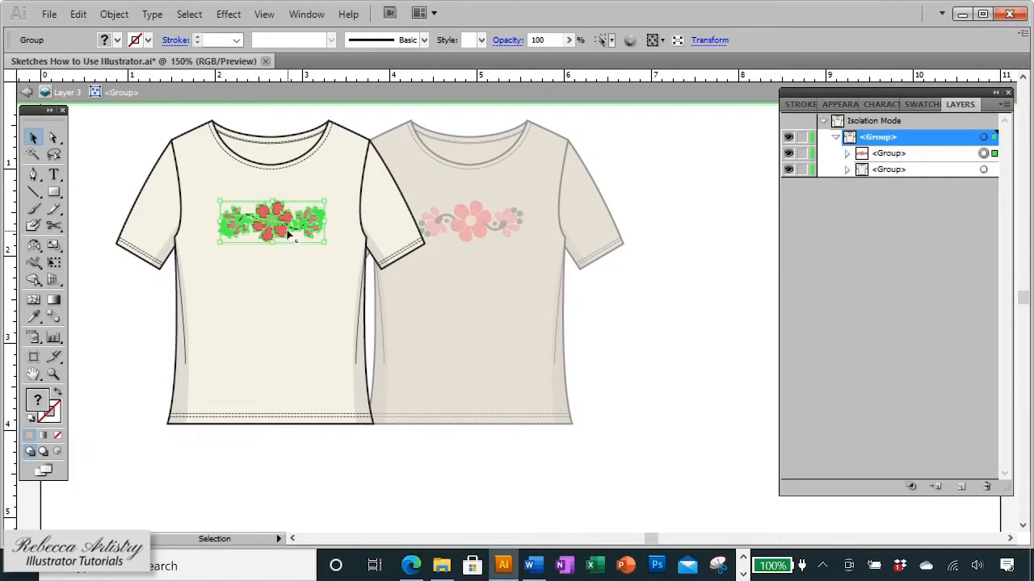
double_click(658, 297)
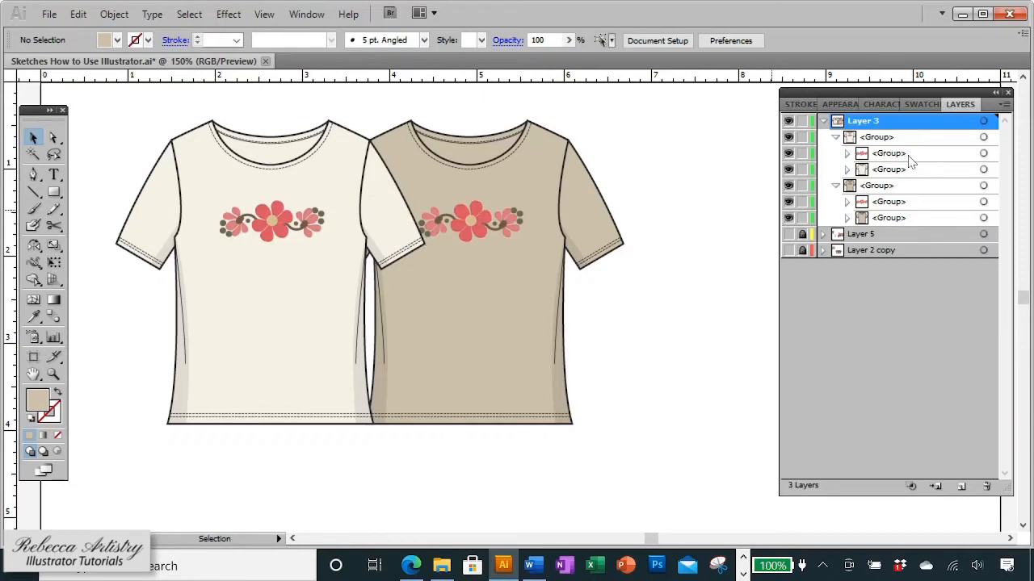
Step: Ungroup the ivory shirt and its flower motif into two separate groups in Layer 3
click(272, 233)
click(78, 14)
mouse_move(109, 14)
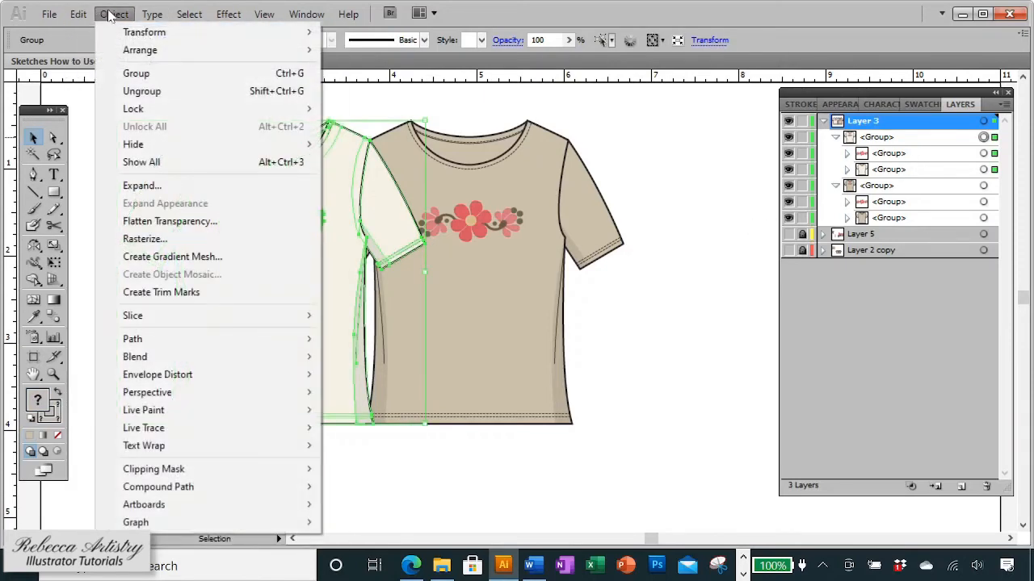
click(161, 91)
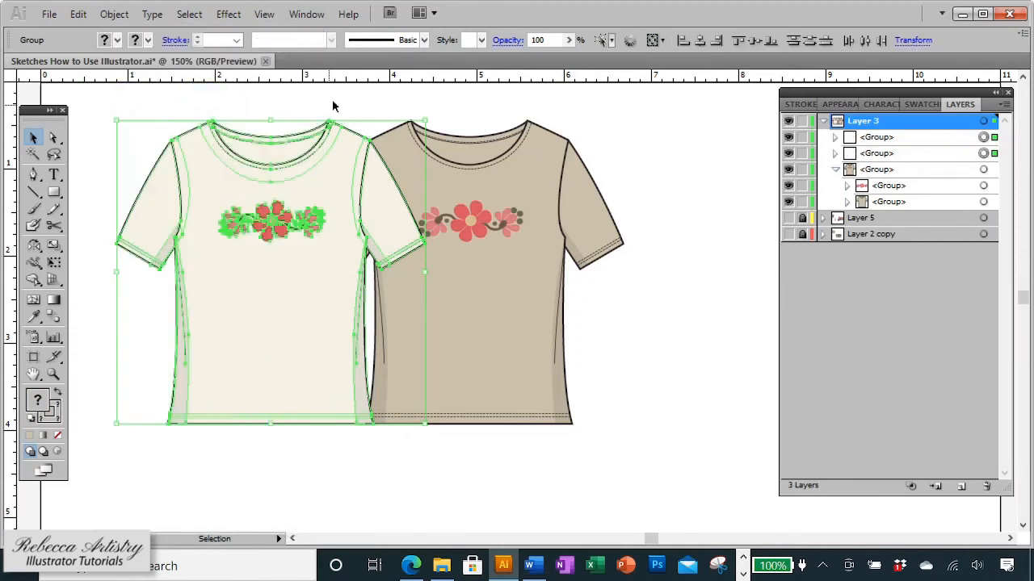
click(327, 109)
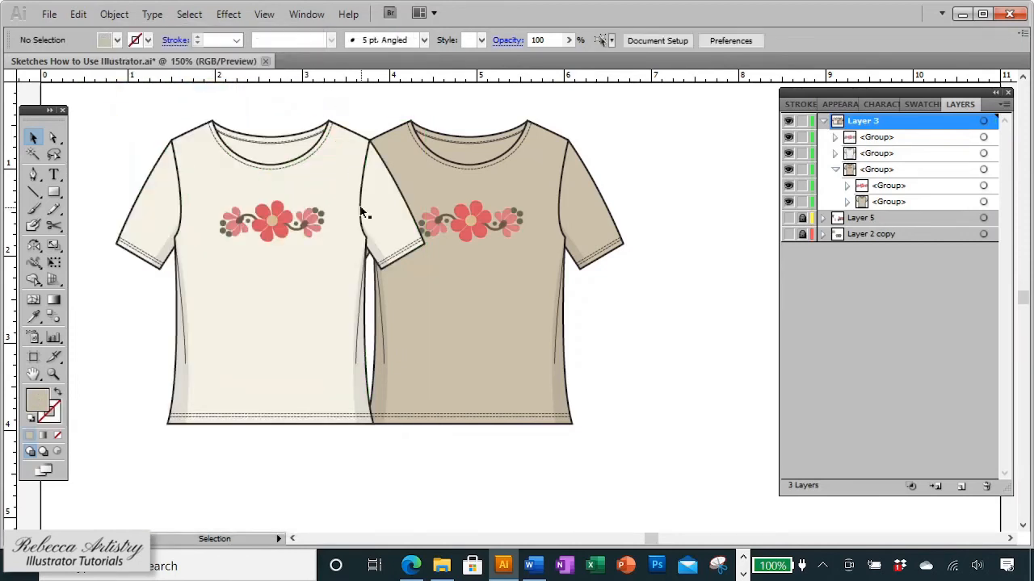
Step: Place the ivory shirt's flower motif group below the ivory shirt group in the layer order
click(306, 223)
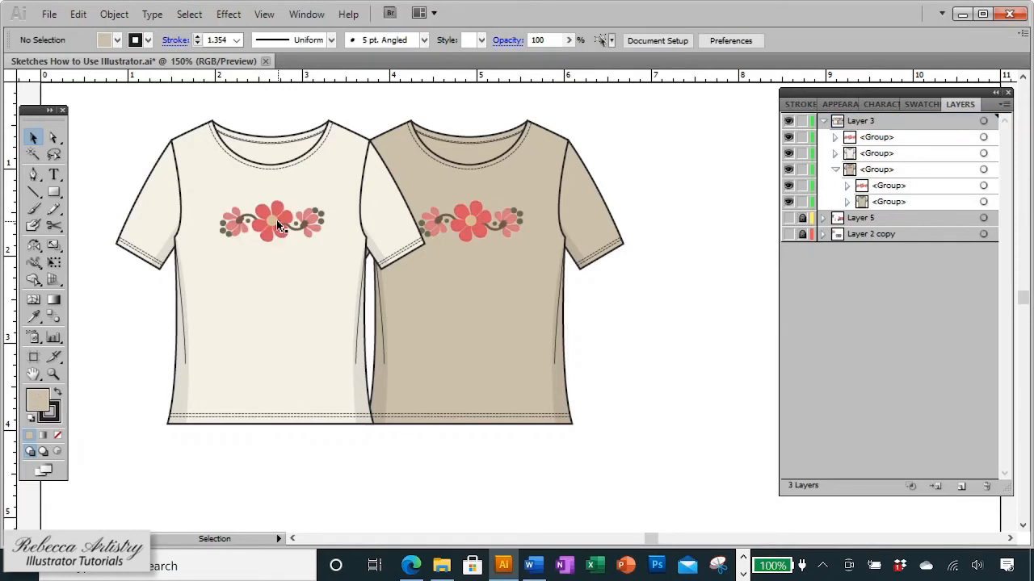
click(276, 220)
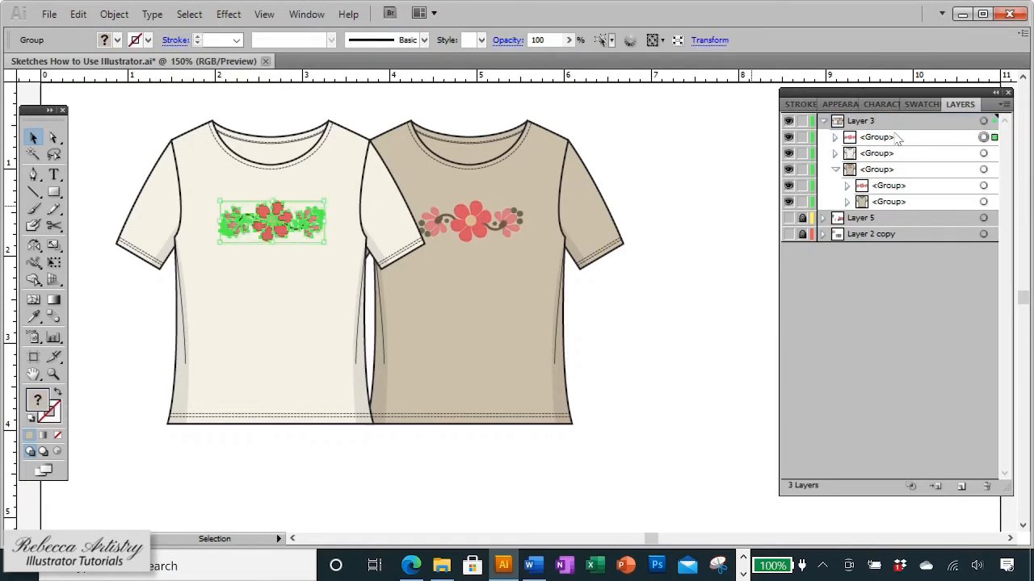
drag(897, 143, 893, 168)
click(674, 230)
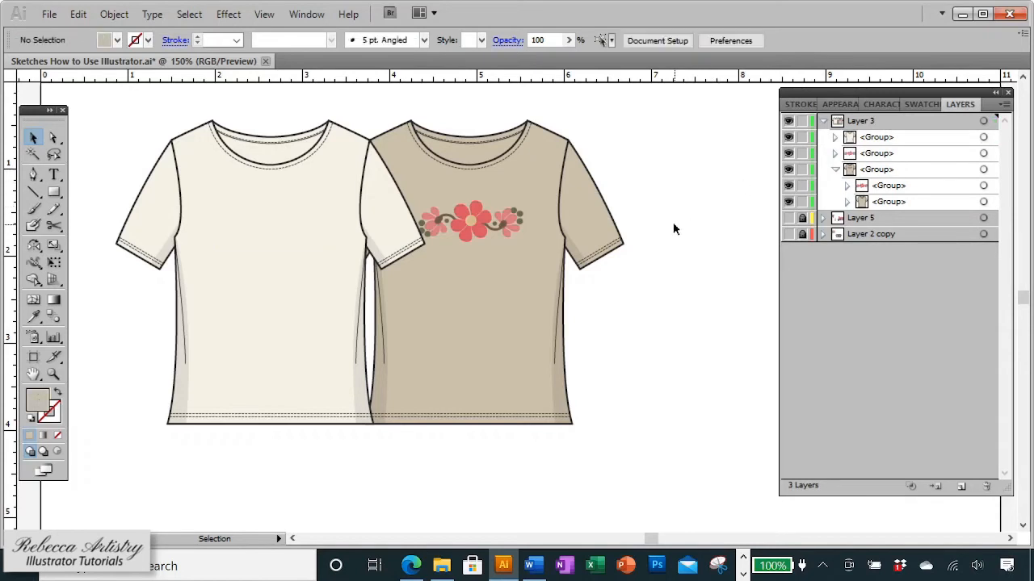
Step: Move the ivory shirt aside to expose the flower motif behind it, and undo the move
click(312, 186)
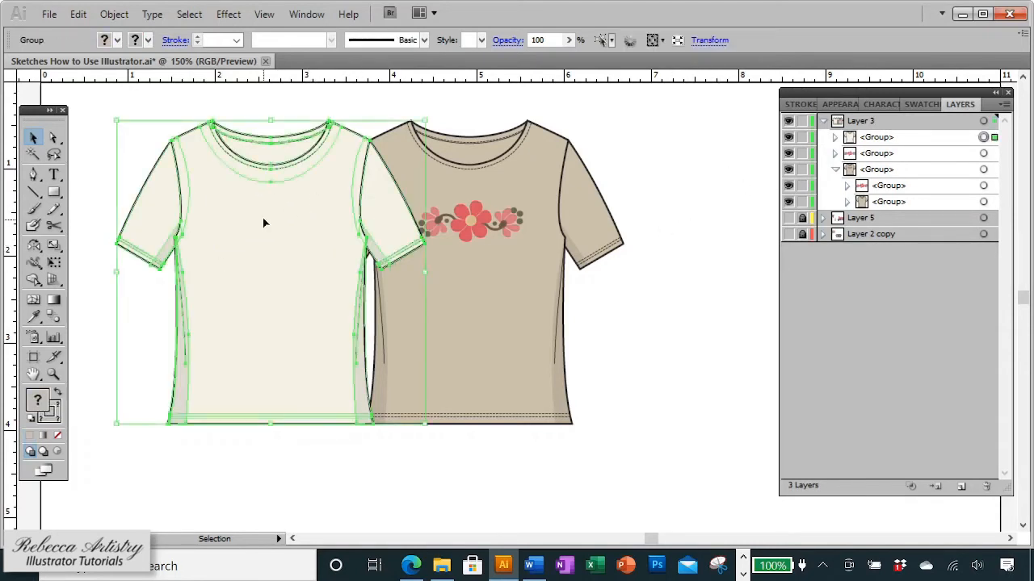
drag(304, 182, 213, 278)
click(284, 161)
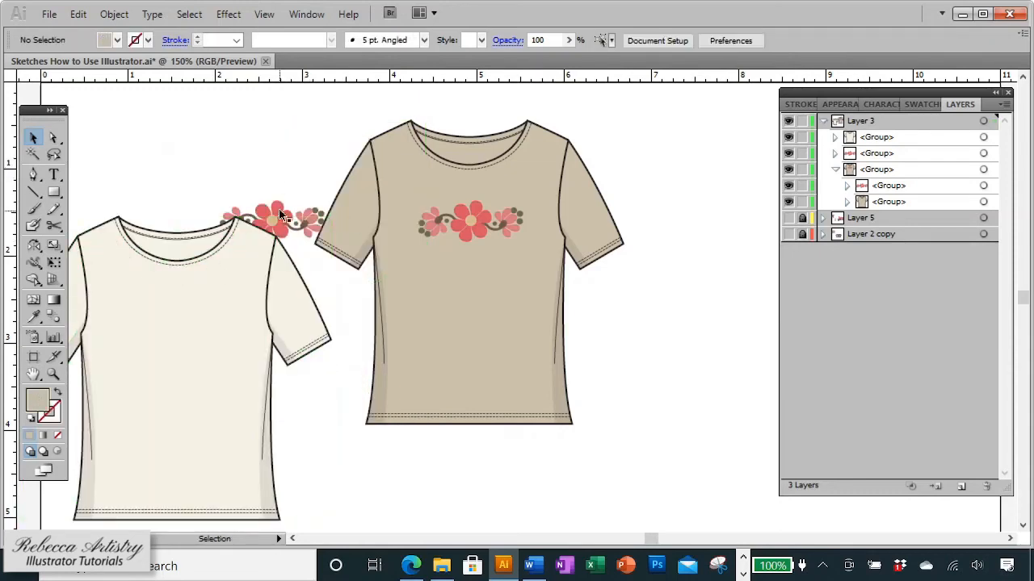
key(ctrl+z)
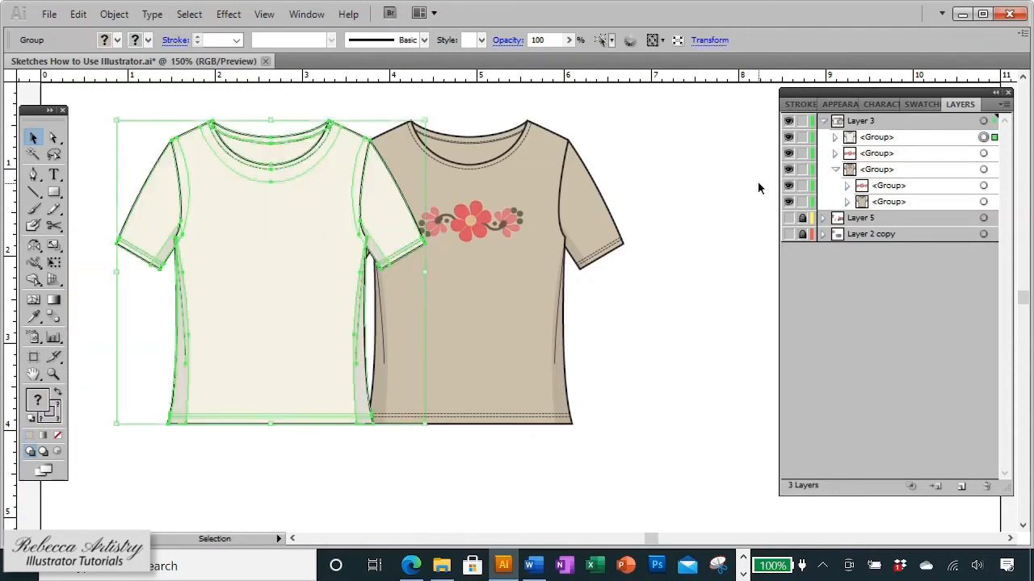
Step: Restore the flower motif group above the ivory shirt group in the layer order
click(876, 155)
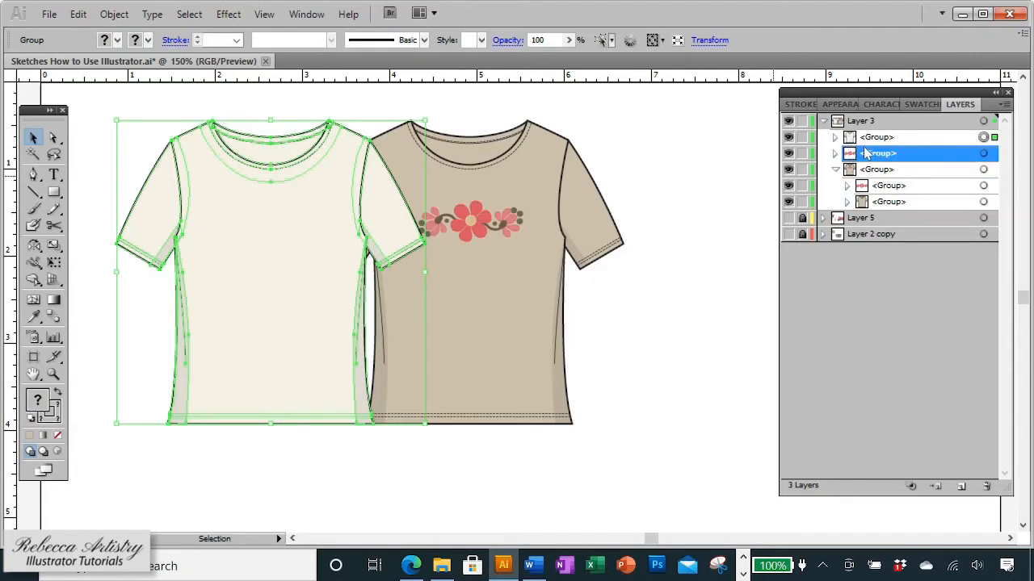
drag(923, 162, 917, 138)
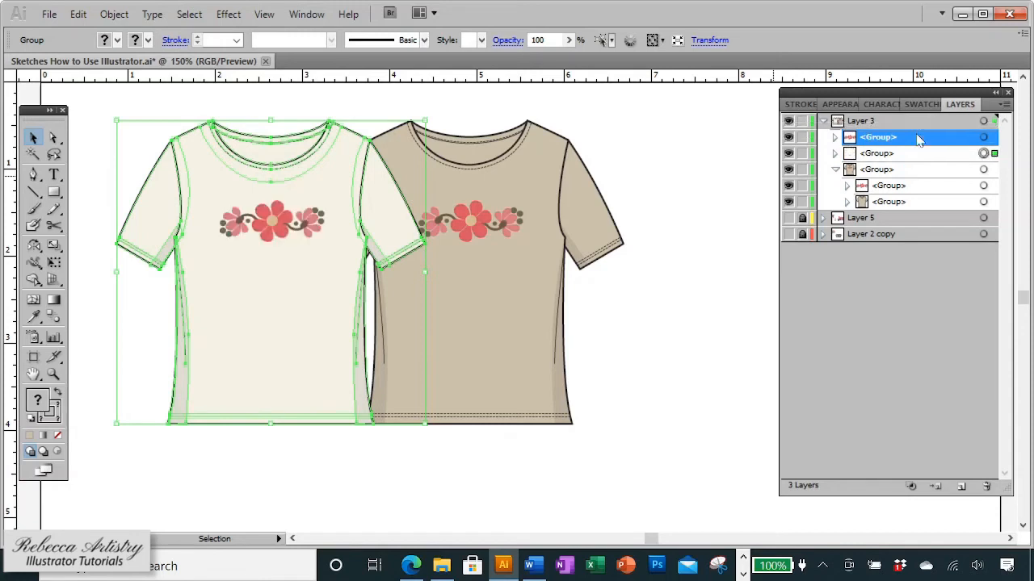
click(654, 187)
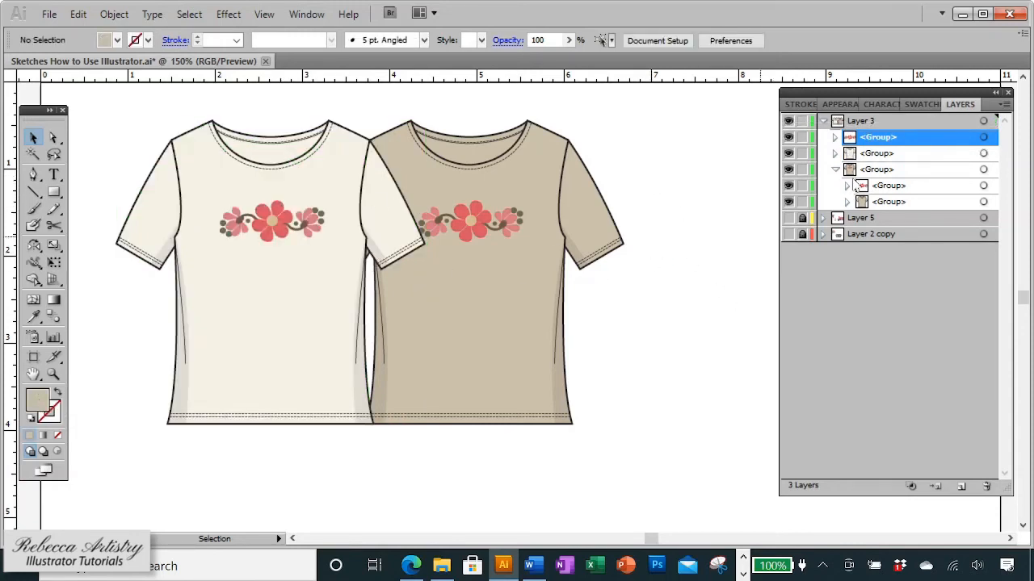
Step: Expand the ivory shirt's group and bring sleeve 1 and sleeve 2 to the front of its stacking order
click(834, 154)
key(a)
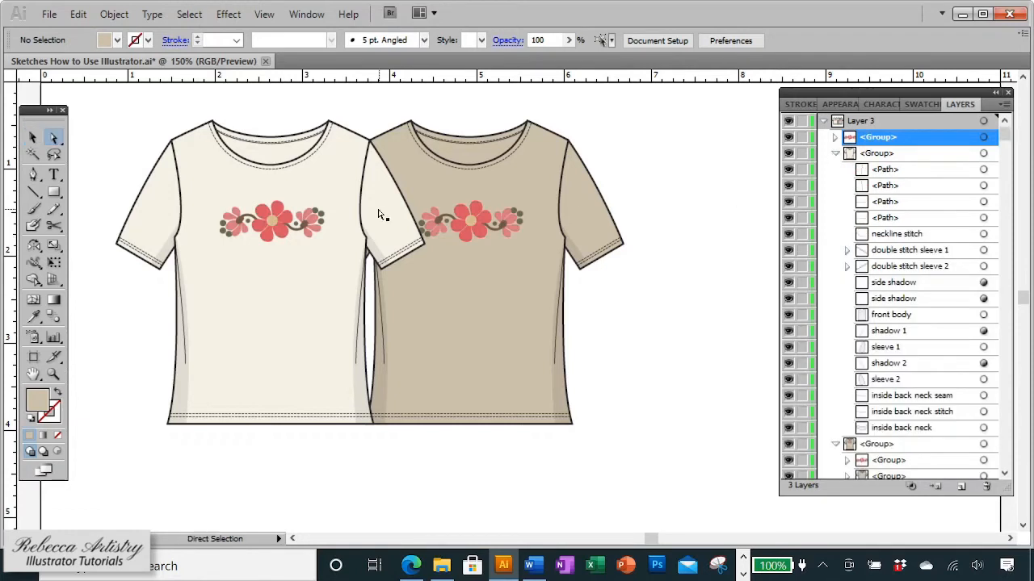
click(383, 212)
right_click(382, 212)
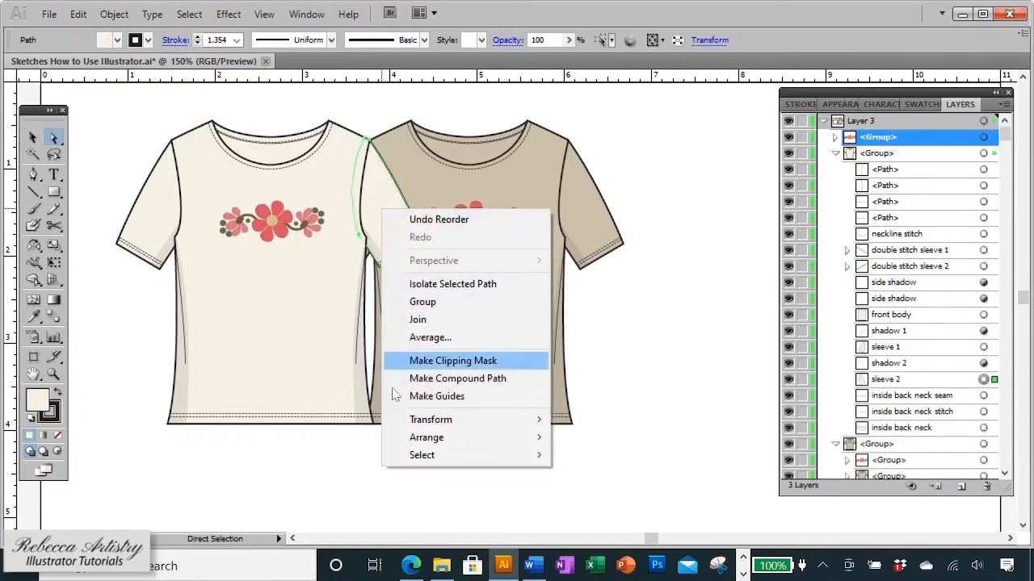
mouse_move(440, 436)
click(602, 431)
click(546, 479)
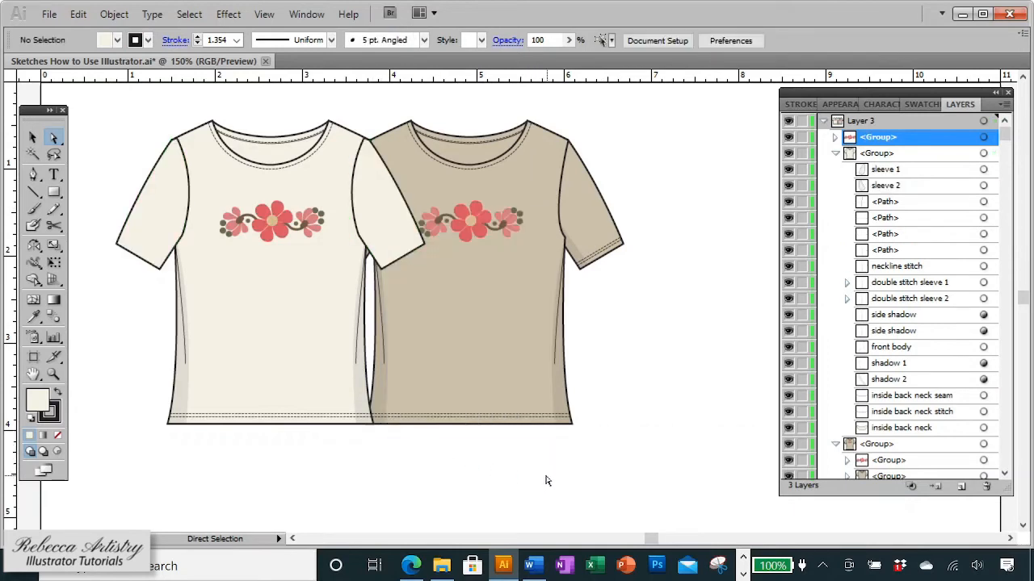
Step: Reorder the ivory shirt's sleeve 2 to sit directly below front body in its group
click(385, 207)
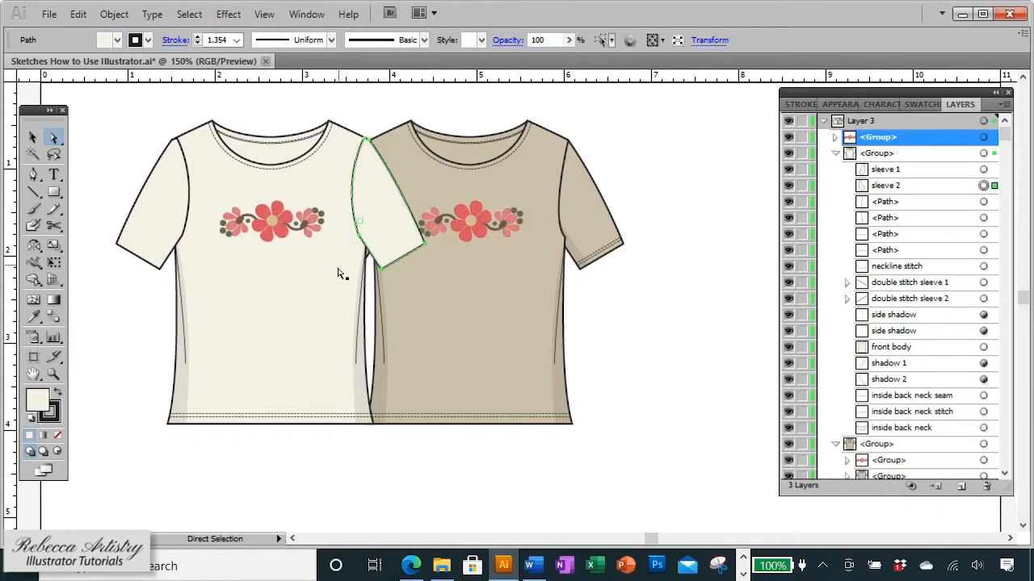
click(684, 312)
click(404, 224)
click(904, 187)
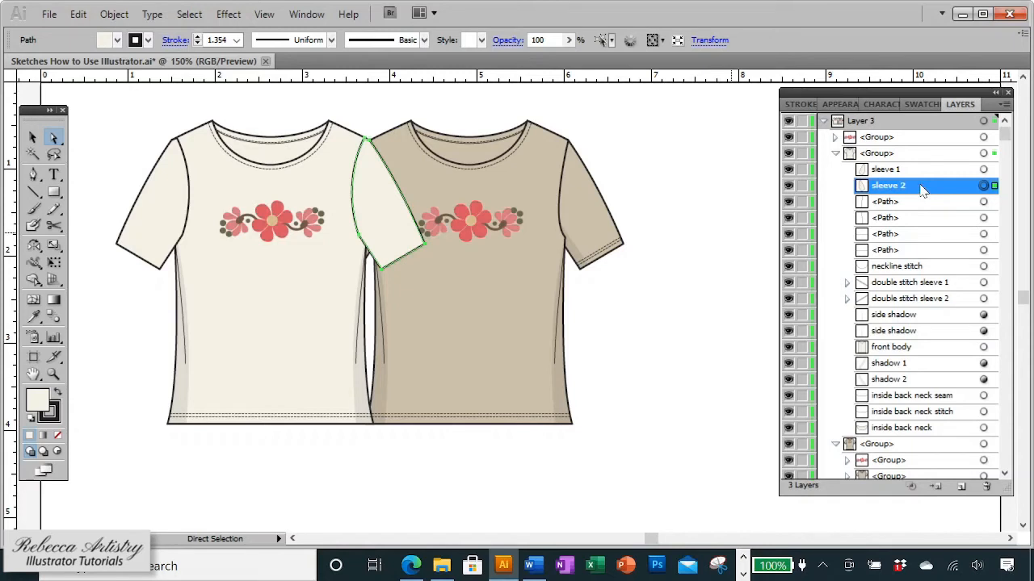
drag(923, 189, 905, 362)
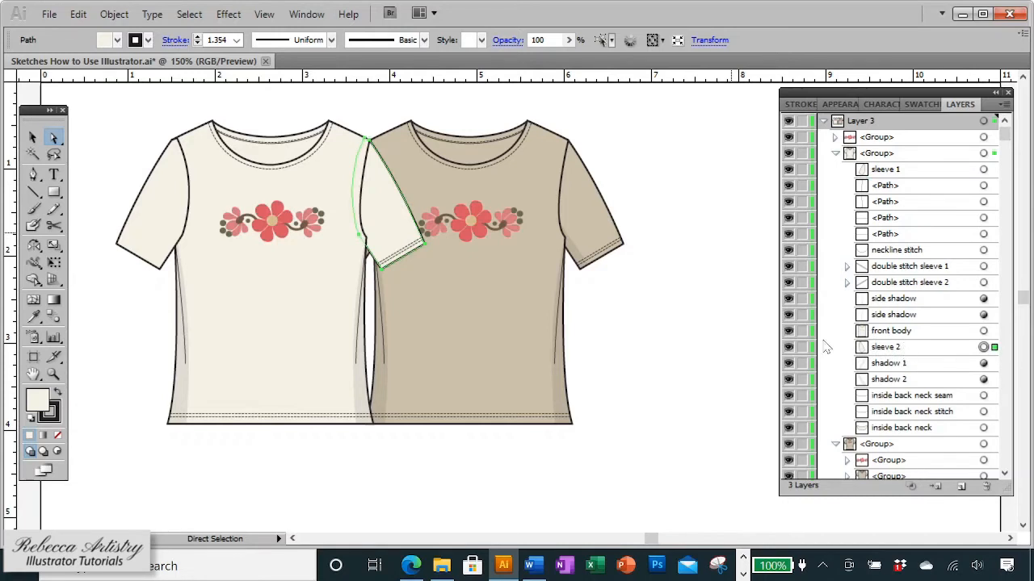
Step: Reorder the ivory shirt's sleeve 1 between front body and sleeve 2 in its group
click(144, 219)
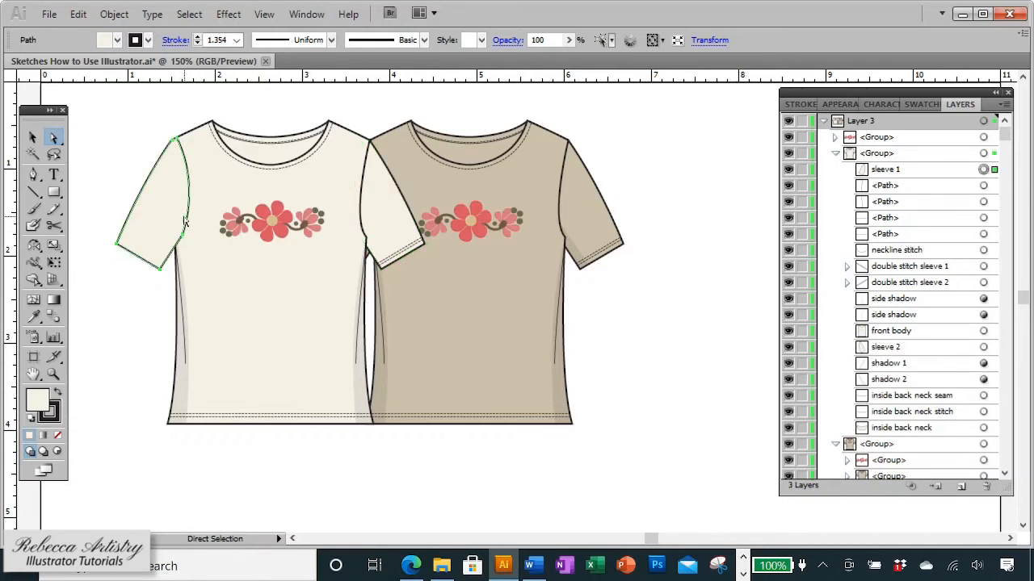
drag(920, 175, 910, 345)
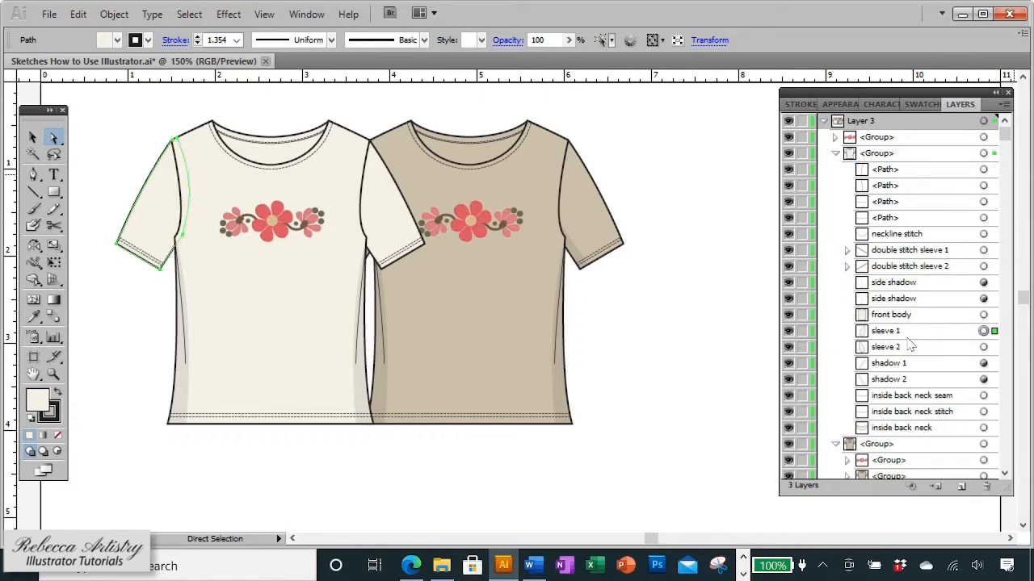
click(710, 244)
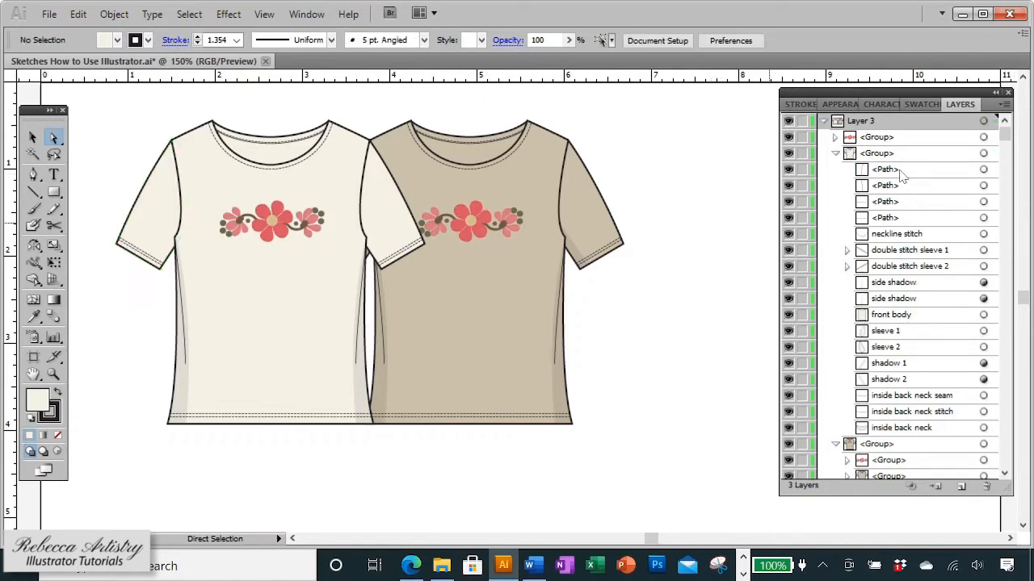
Step: Hide and show individual parts of the ivory shirt, from the topmost path down to inside back neck, to identify each one
click(898, 172)
click(788, 171)
click(788, 172)
click(788, 204)
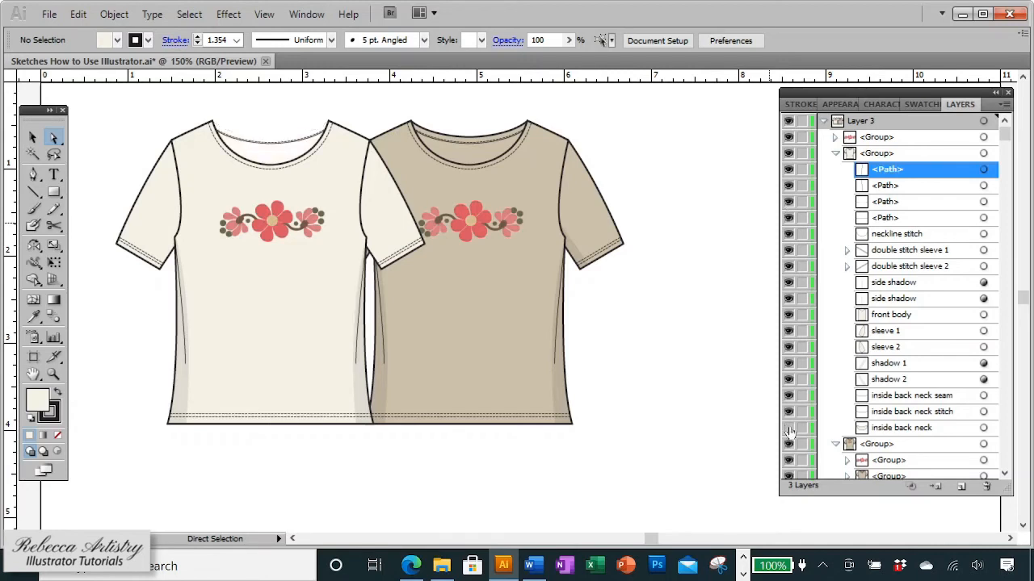
click(788, 430)
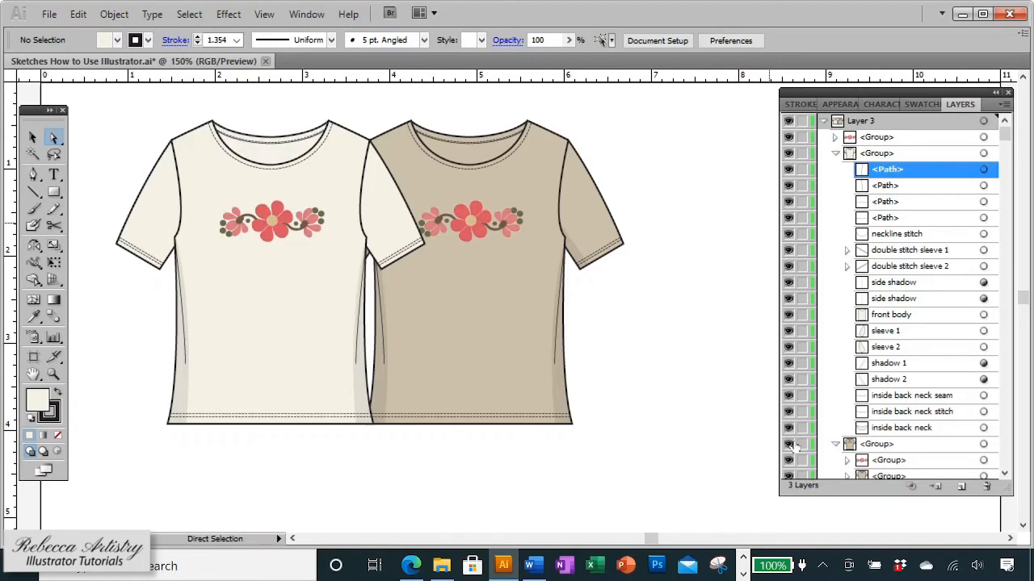
Step: Hide and show the ivory shirt's inside back neck, its stitch and seam, shadow 2 and front body to identify each part
click(788, 428)
click(788, 412)
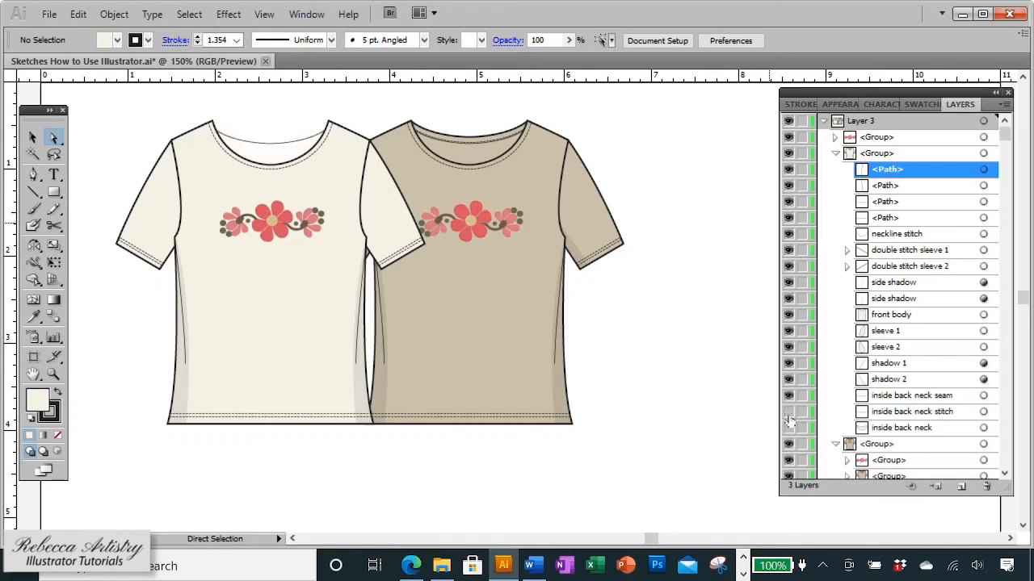
click(788, 427)
click(788, 412)
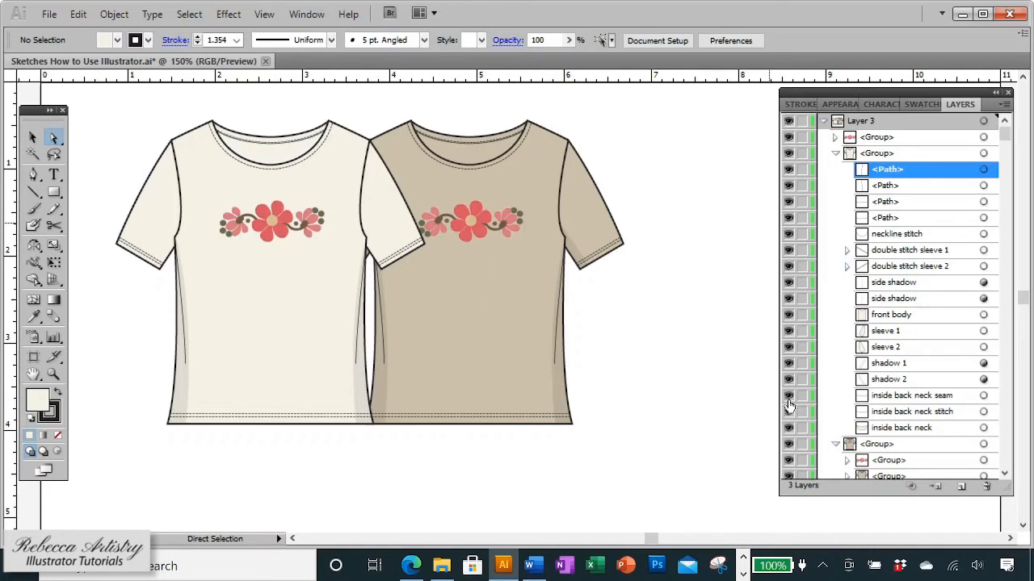
click(788, 395)
click(788, 396)
click(788, 380)
click(788, 315)
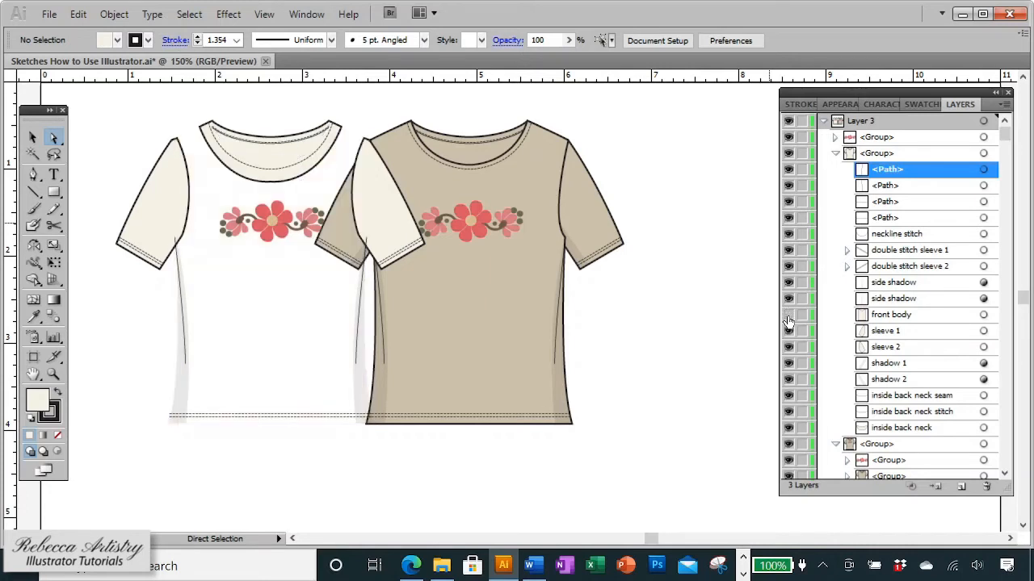
click(788, 315)
Step: Move the tan shirt about 2 in to the right, clear of the ivory shirt
key(v)
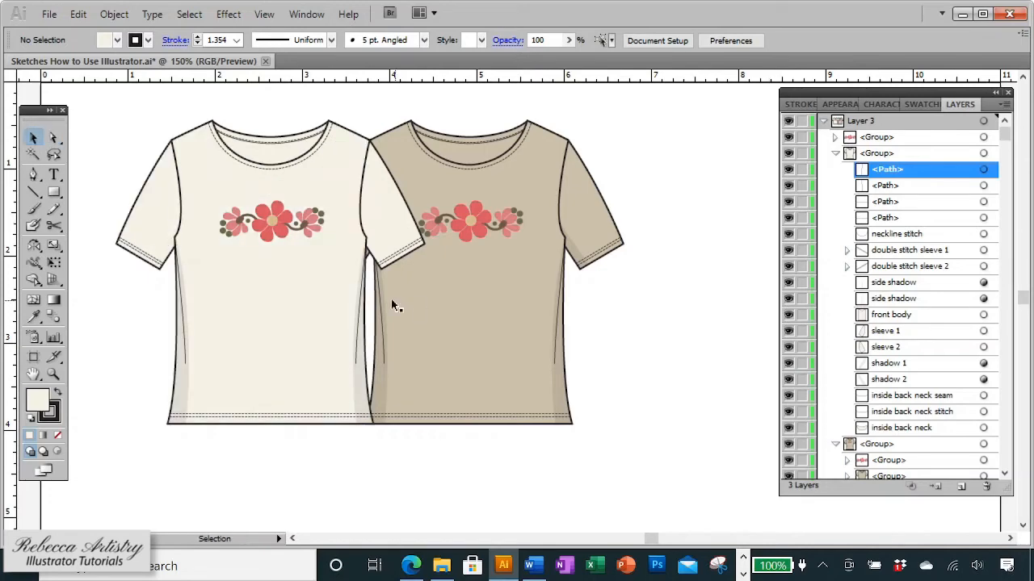
click(391, 298)
drag(394, 297, 563, 314)
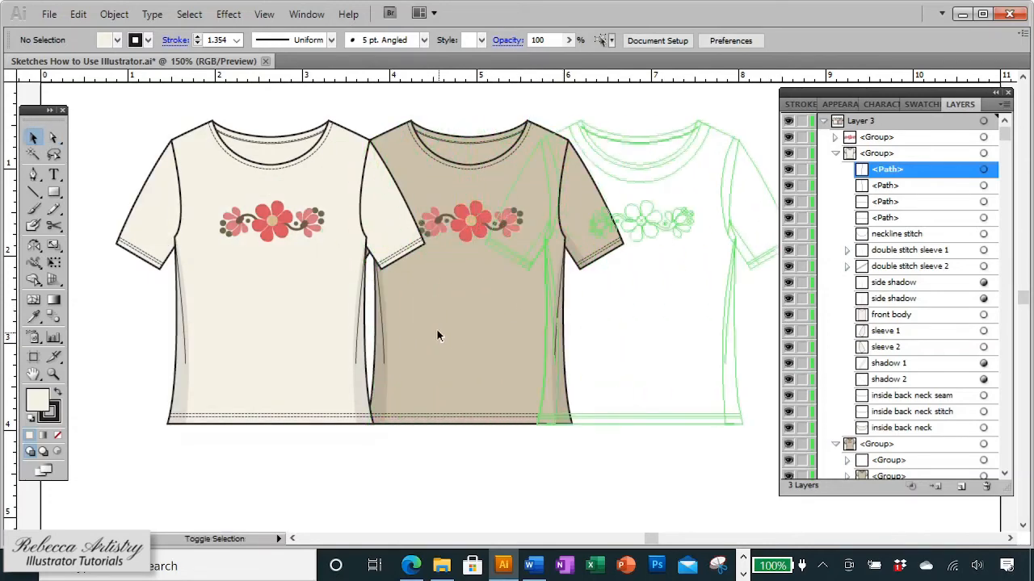
click(438, 329)
Step: Select a petal and the whole floral motif on the ivory shirt to find its group, and lock that group
click(53, 139)
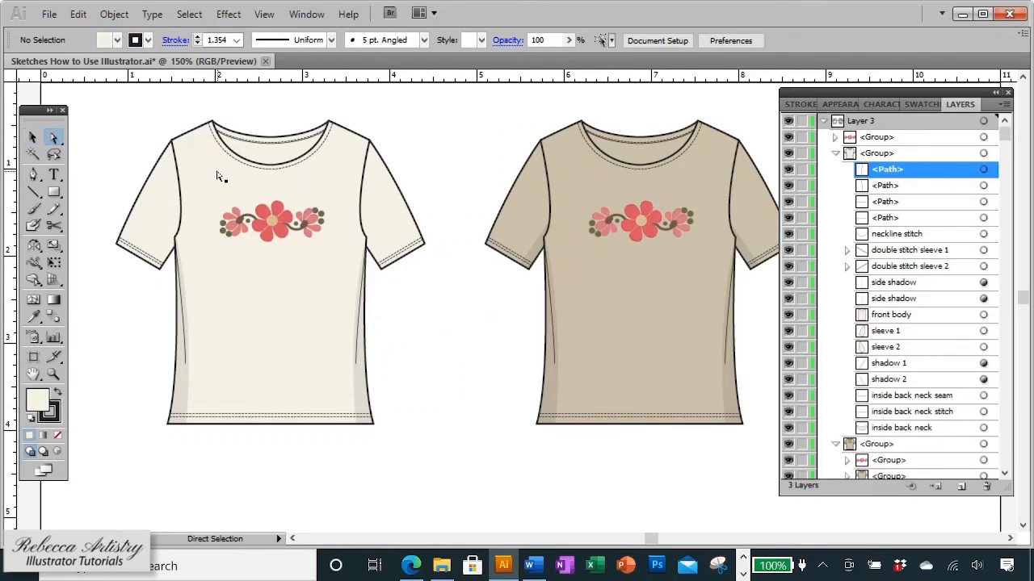
click(282, 234)
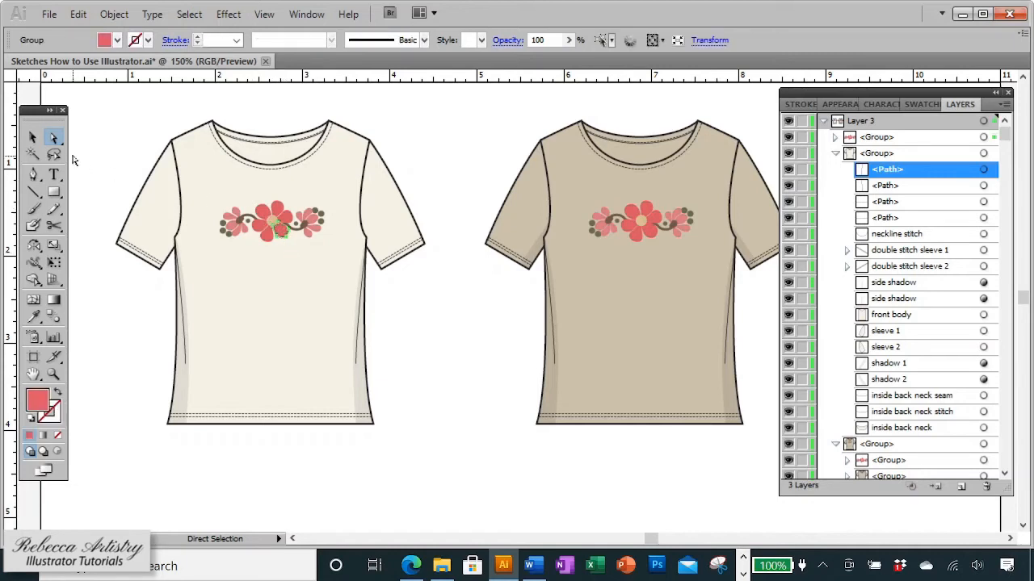
click(35, 140)
click(109, 123)
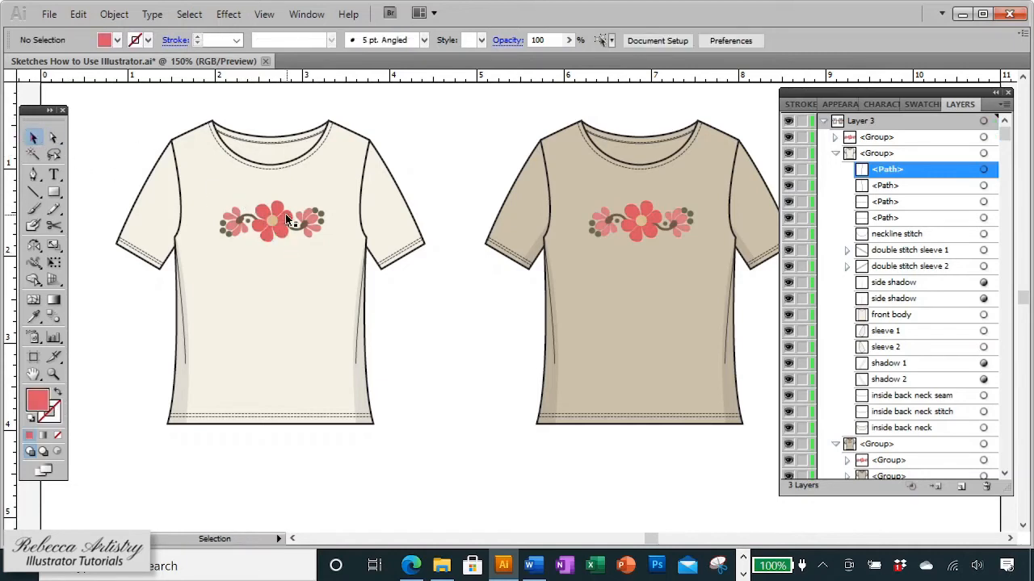
click(281, 215)
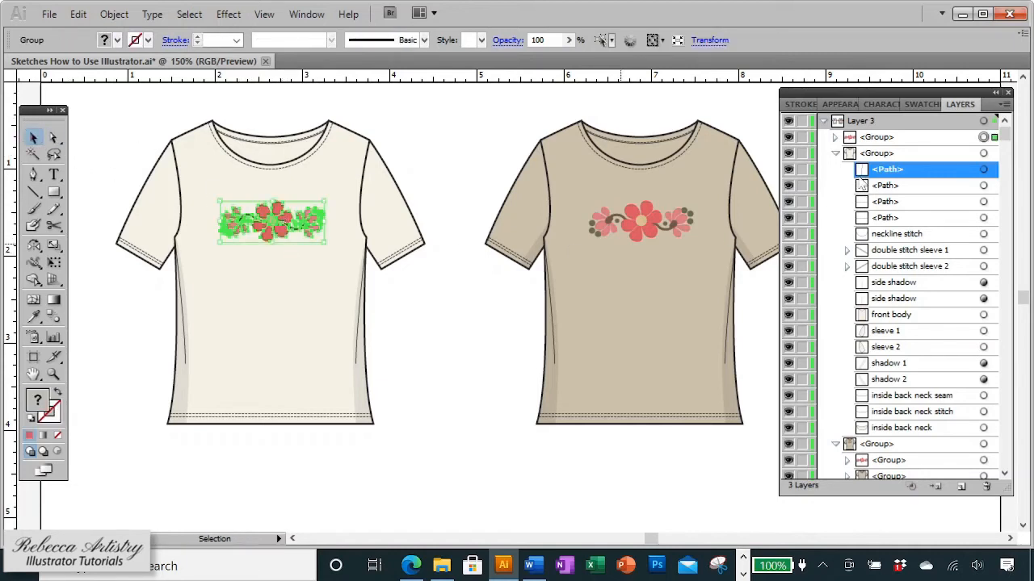
click(802, 137)
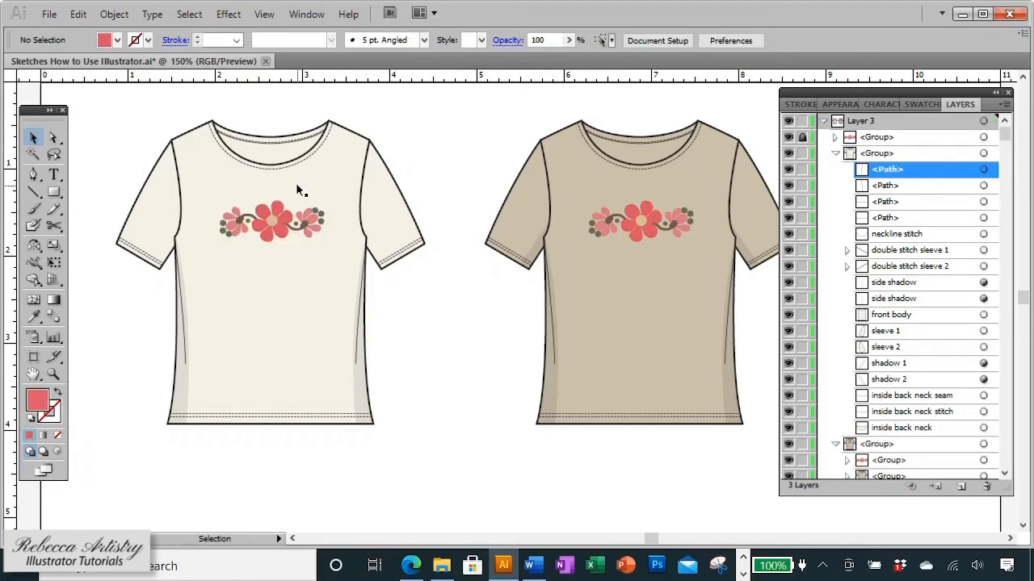
Step: Select all unlocked parts of the ivory shirt around the locked motif and fill them with the light pink swatch
click(54, 142)
drag(119, 177, 455, 308)
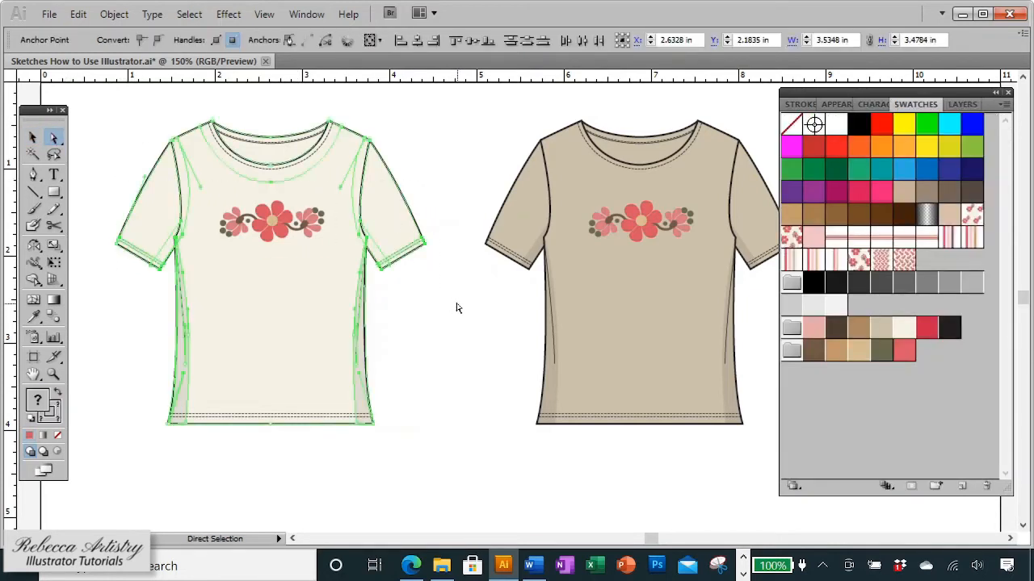
click(813, 329)
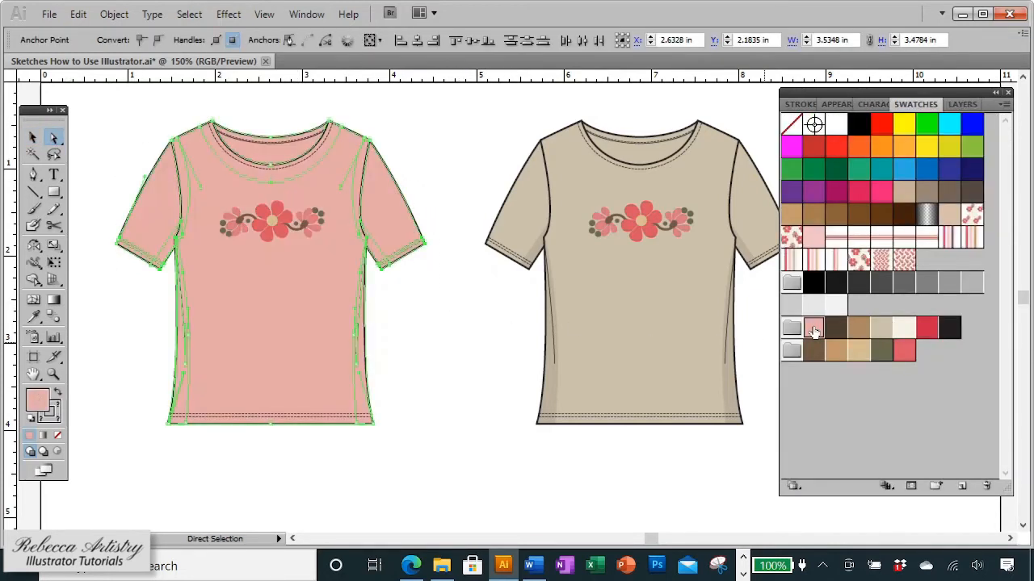
click(414, 306)
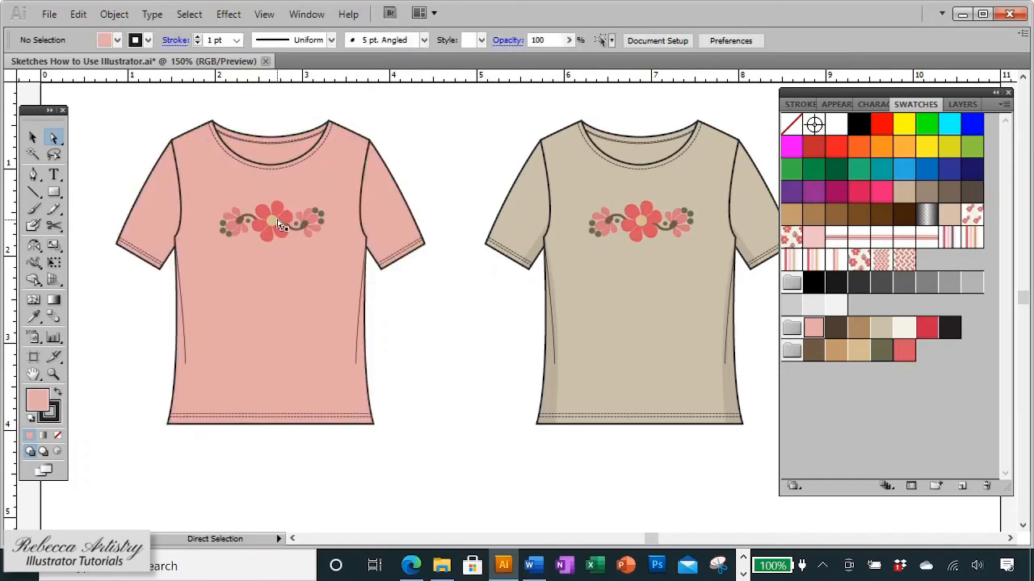
Step: Undo the light pink fill on the ivory shirt and clear the selection
key(ctrl+z)
key(ctrl+z)
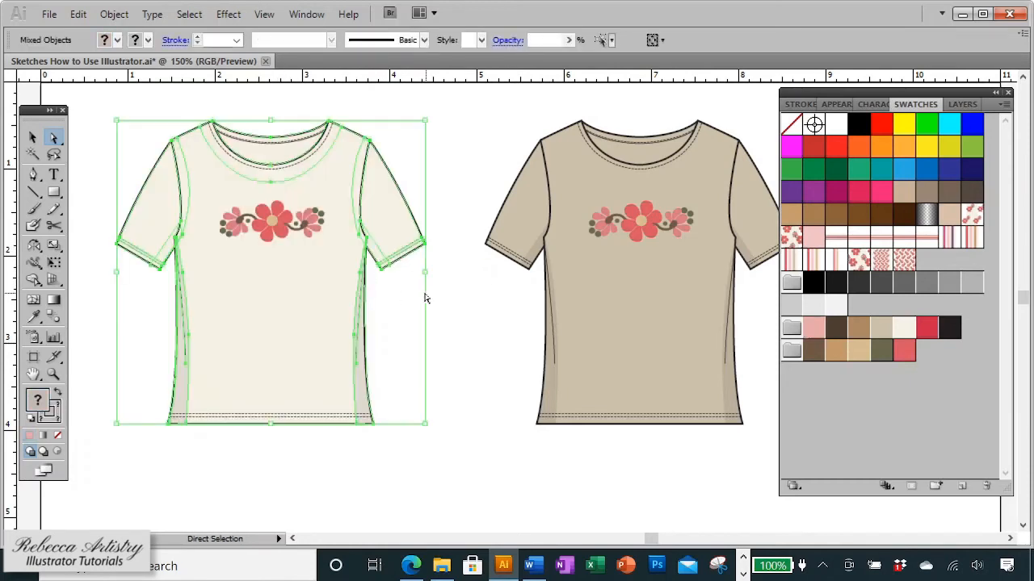
click(439, 307)
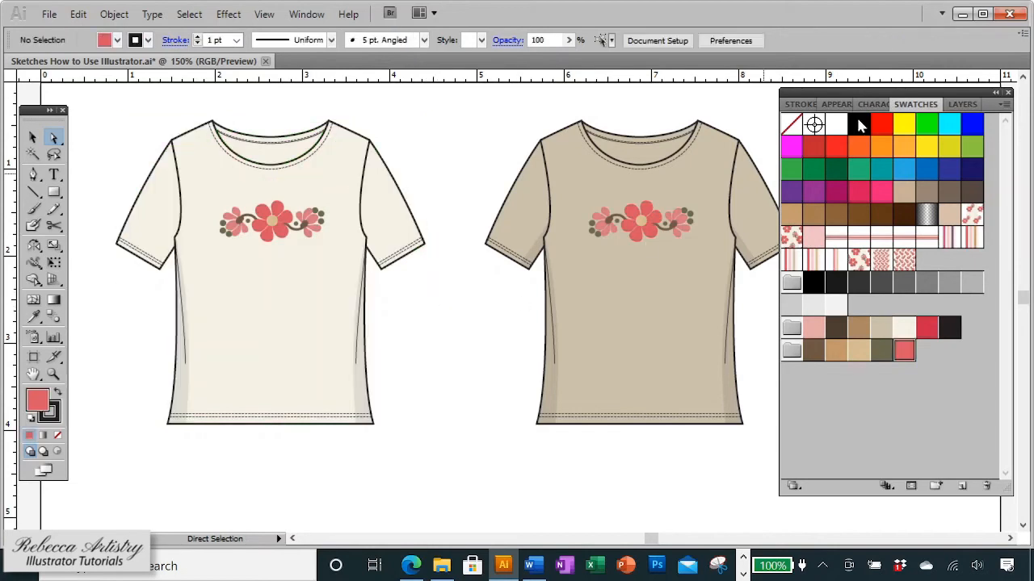
Step: Unlock the floral motif group and fill the ivory shirt together with its motif with the light pink swatch
click(957, 105)
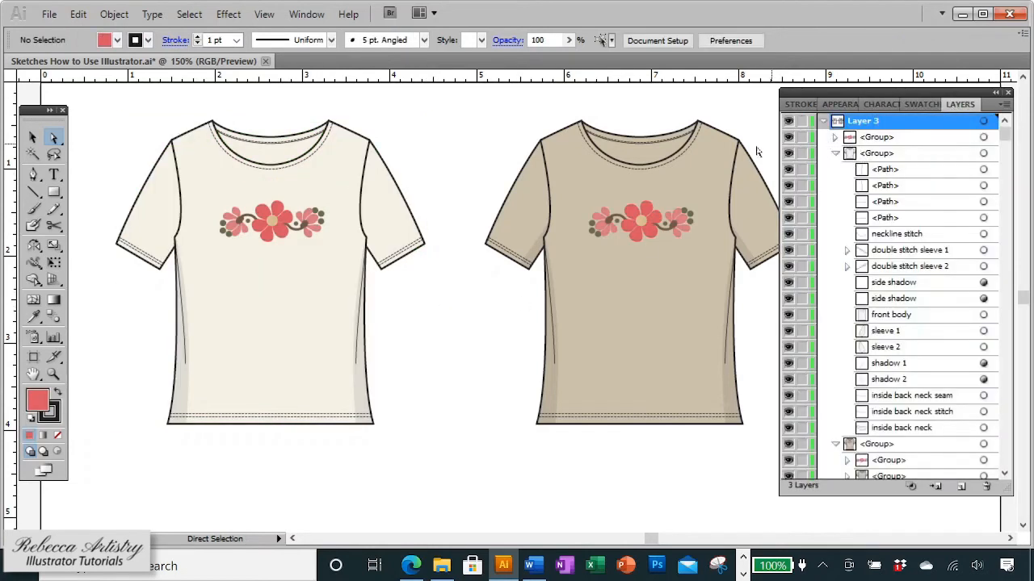
drag(115, 163, 431, 353)
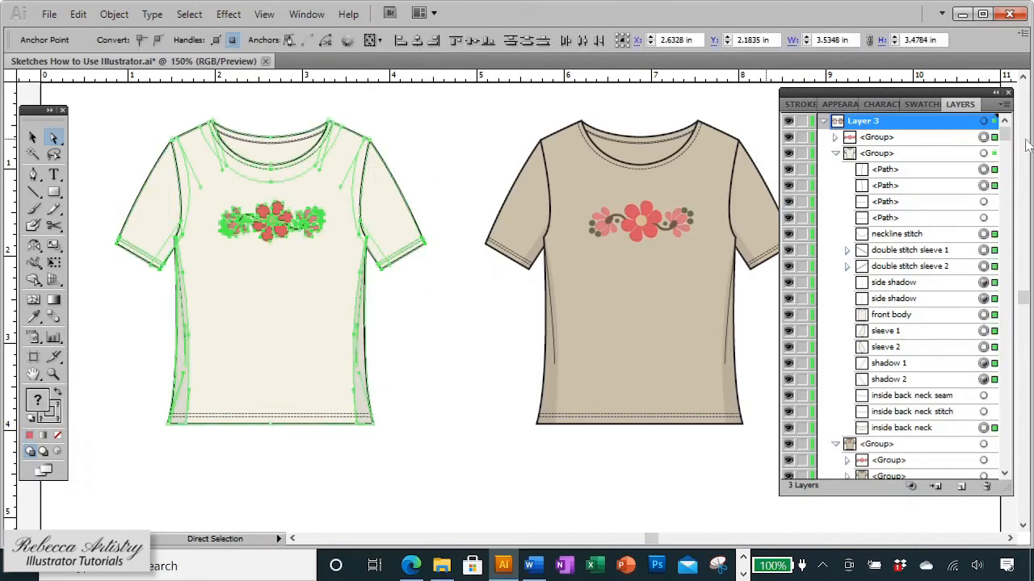
click(922, 104)
click(477, 315)
drag(99, 195, 470, 371)
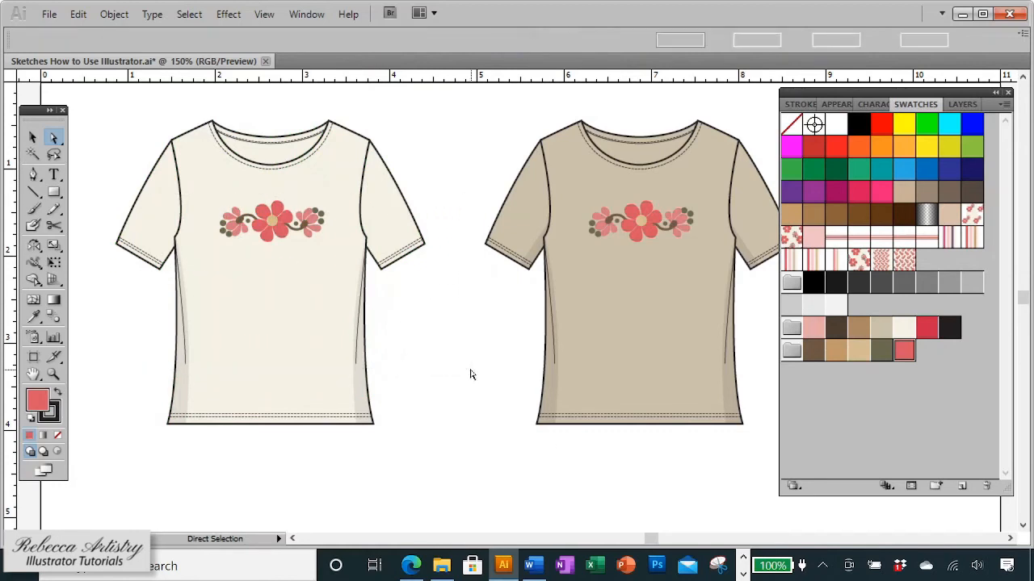
key(z)
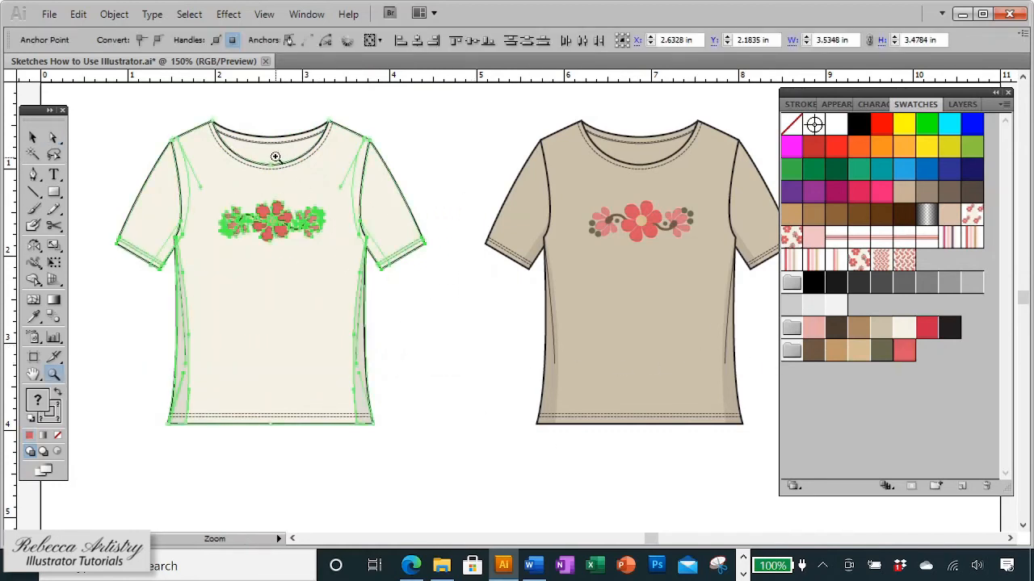
click(813, 330)
key(a)
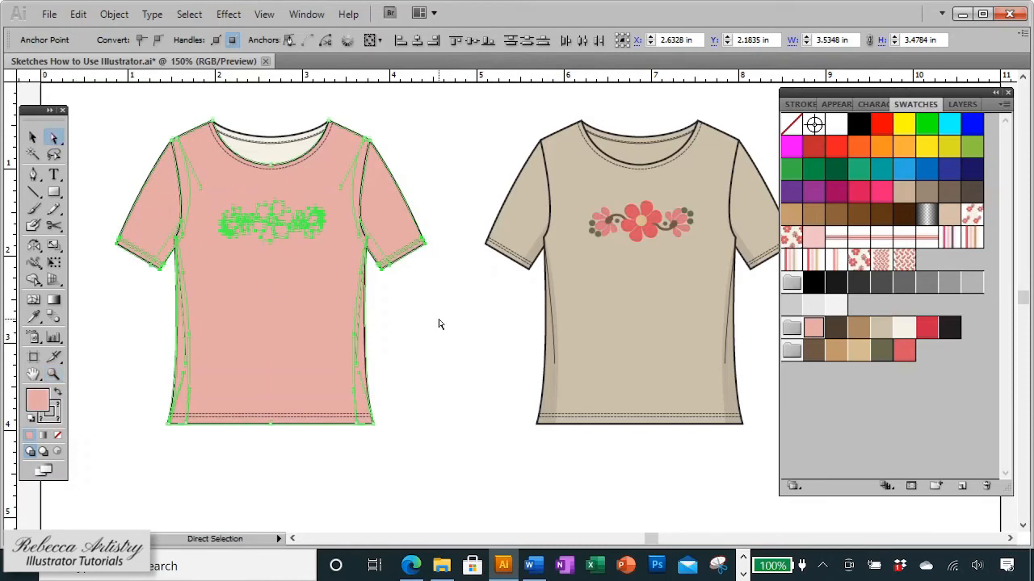
click(439, 324)
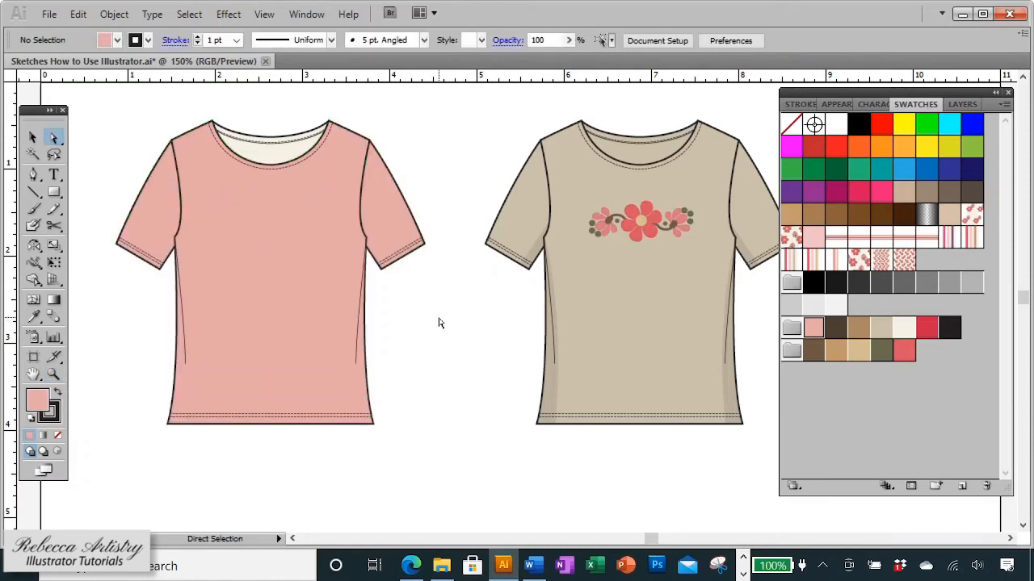
Step: Undo the pink fill over the shirt and motif, and toggle the locks on the motif and ivory shirt groups
key(ctrl+z)
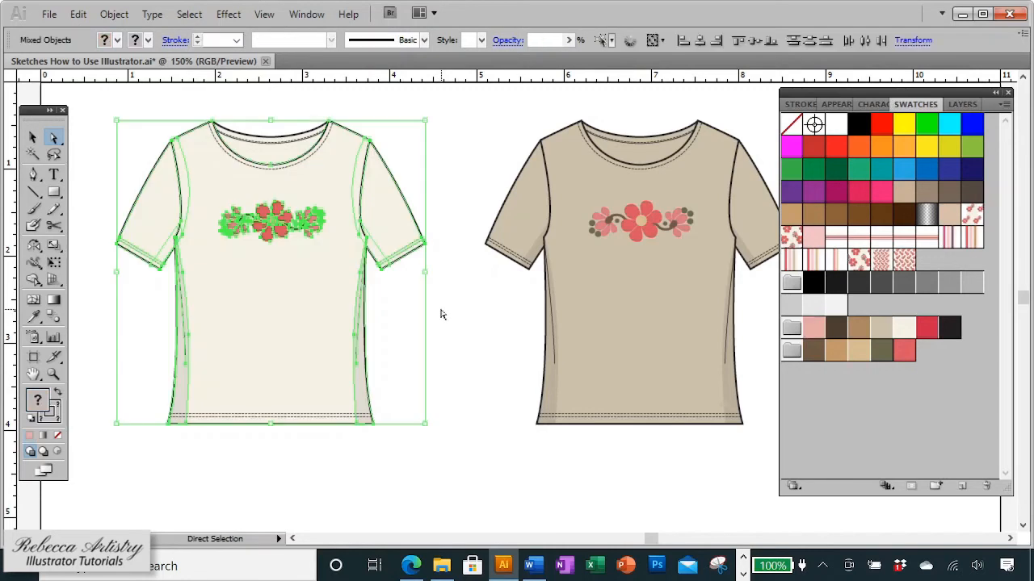
click(441, 311)
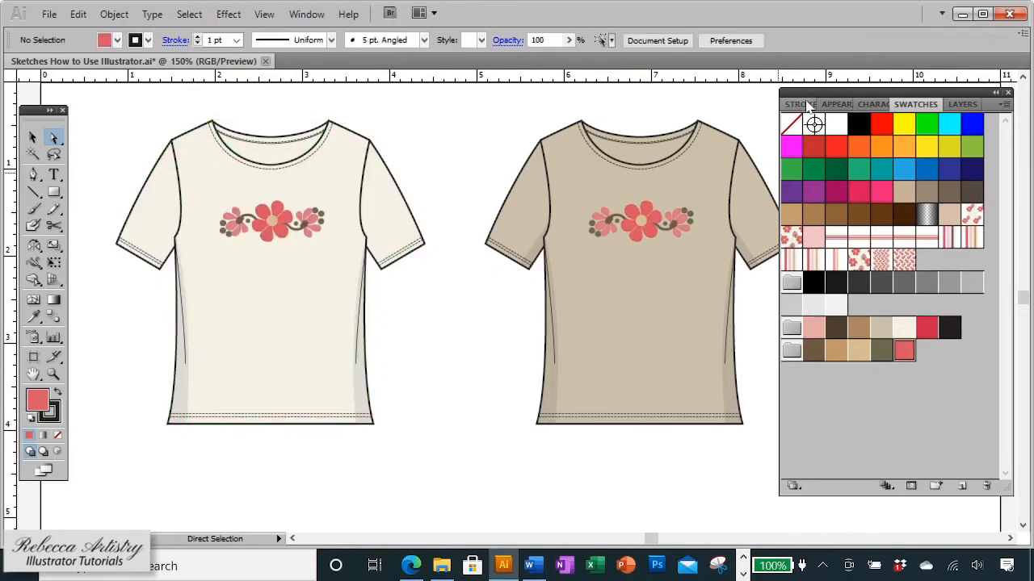
key(F7)
click(802, 137)
click(801, 153)
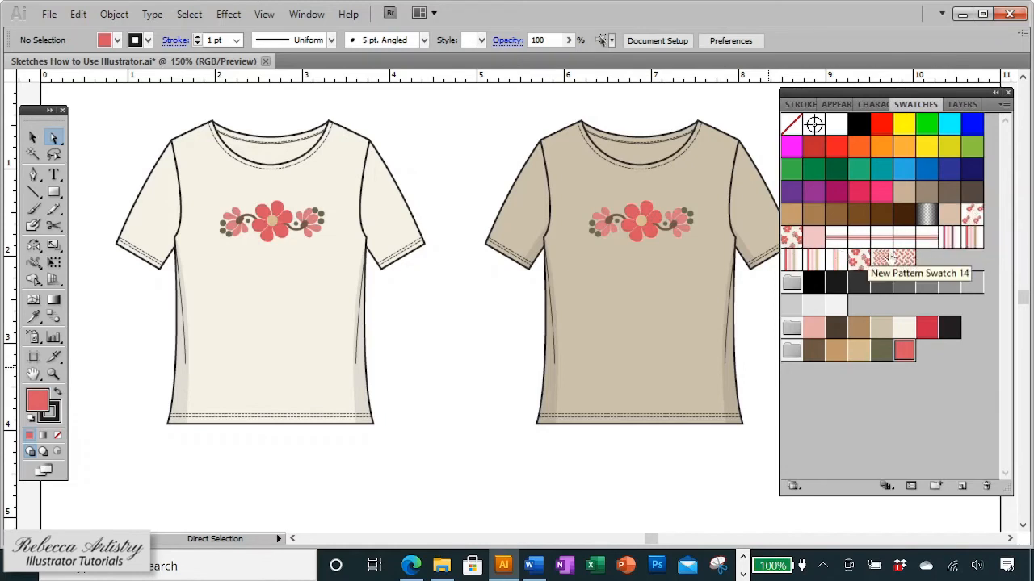
Step: Look through the swatch options and the list of available swatch libraries
click(1004, 106)
click(1003, 109)
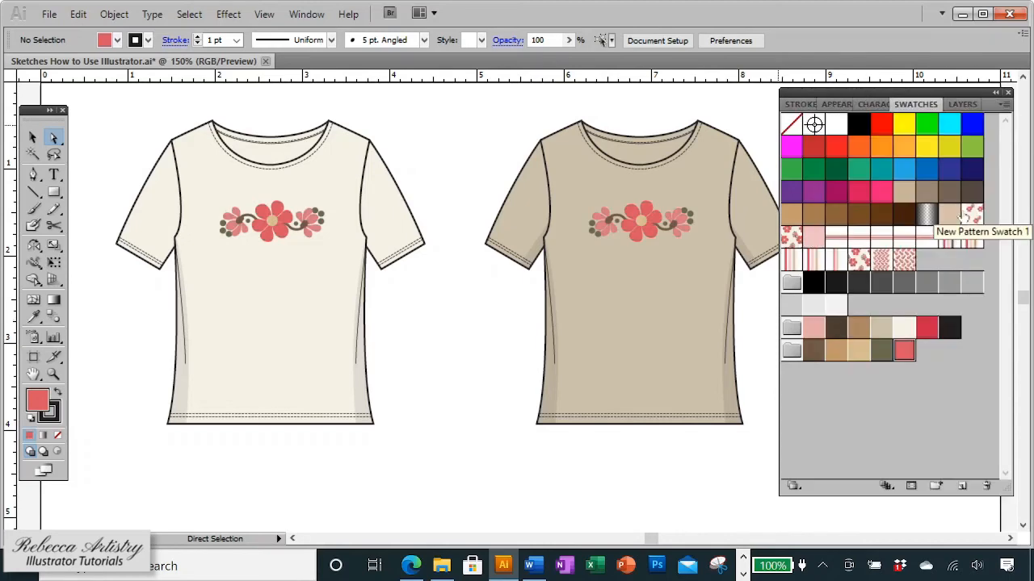
click(1004, 107)
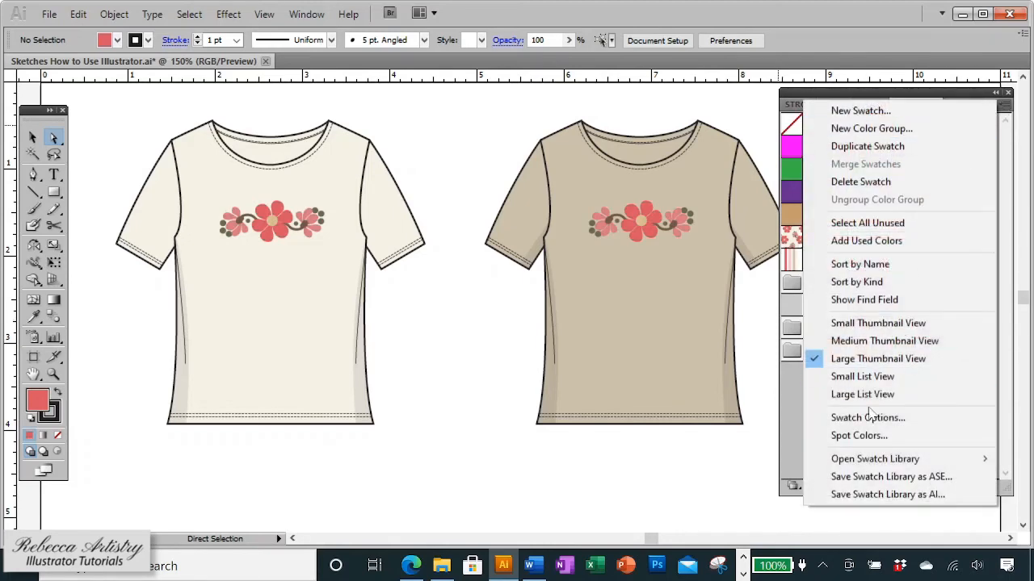
mouse_move(864, 461)
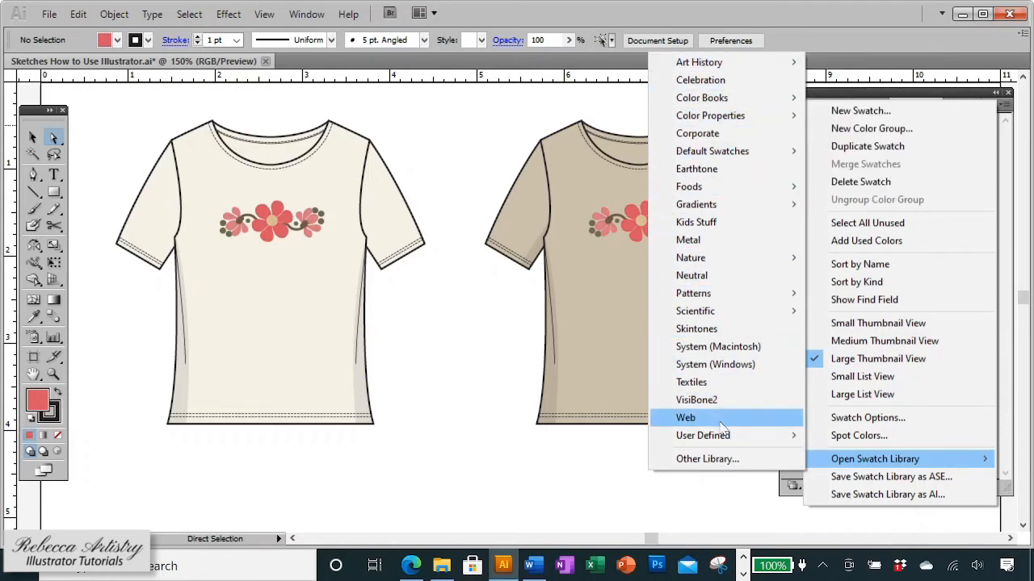
click(739, 493)
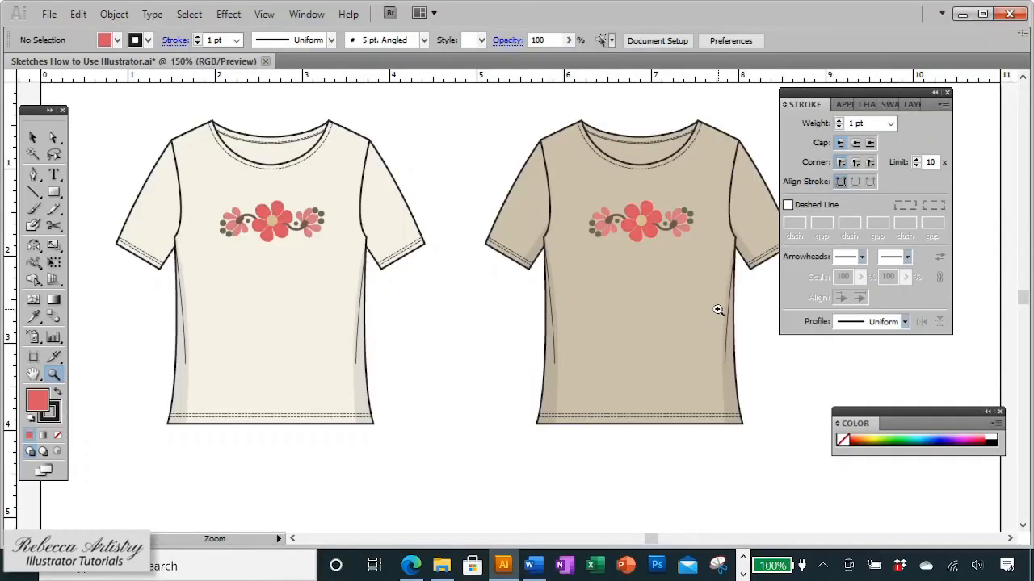
Step: Isolate the tan shirt's group and select its front body outline to check the stroke settings
click(671, 291)
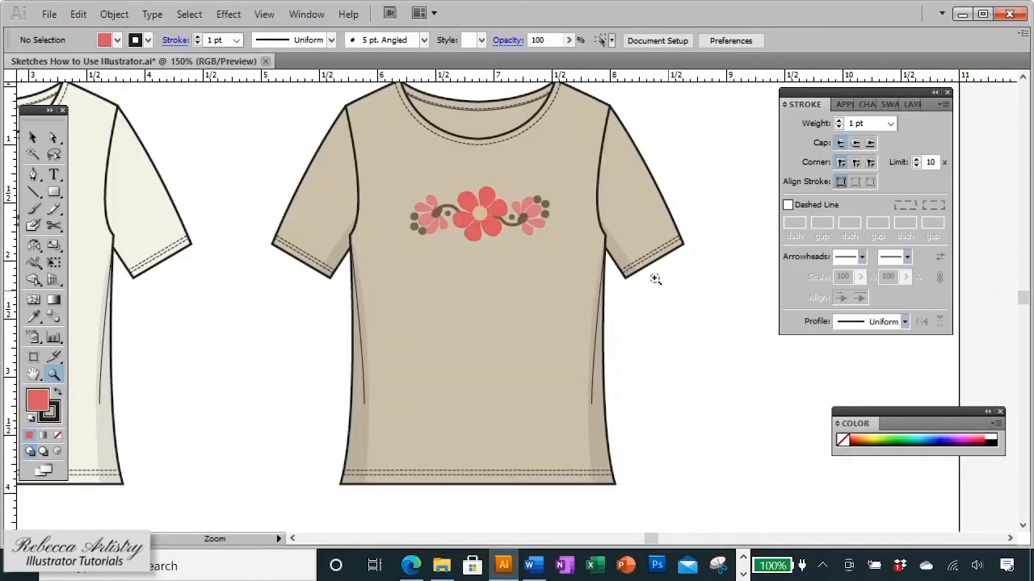
click(508, 219)
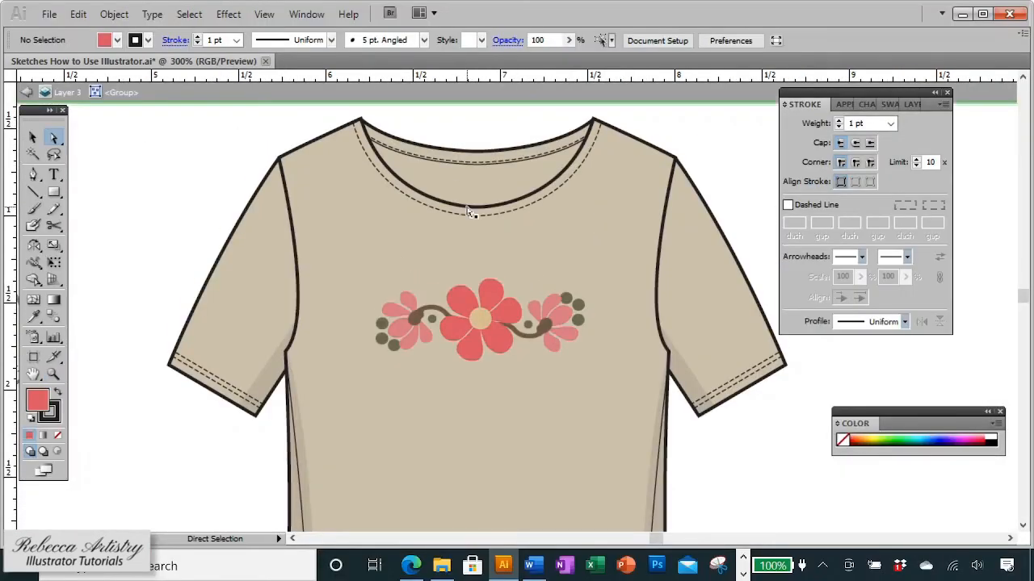
click(447, 206)
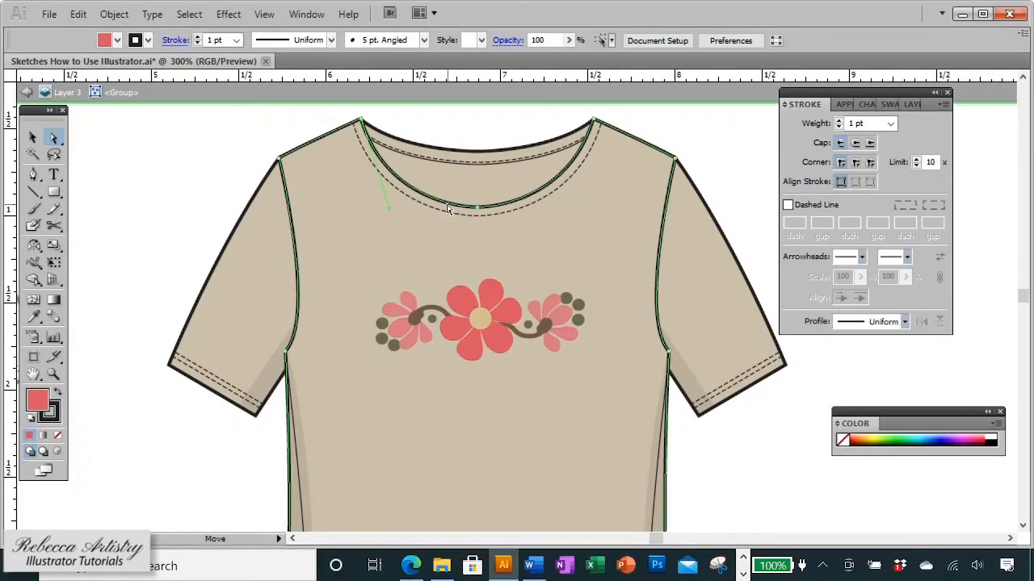
click(138, 271)
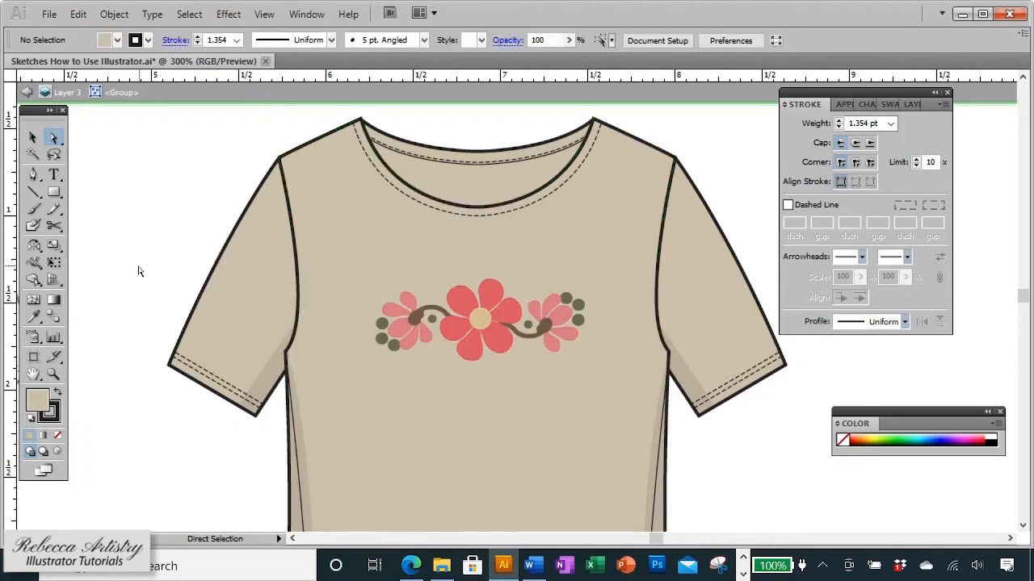
Step: Select the tan shirt's front body and sleeve outlines and set their stroke weight to 1 pt
drag(143, 253, 757, 253)
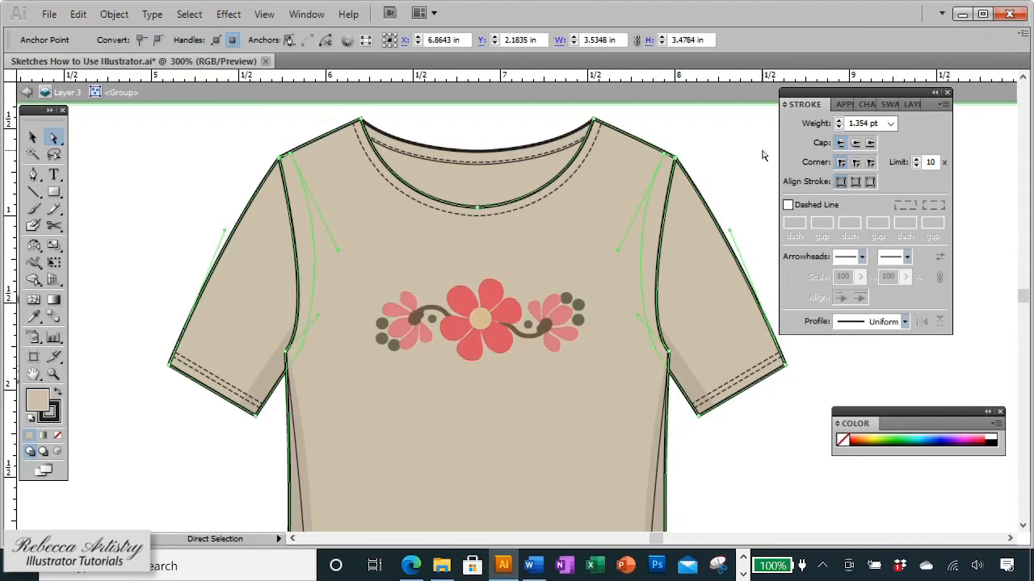
click(891, 124)
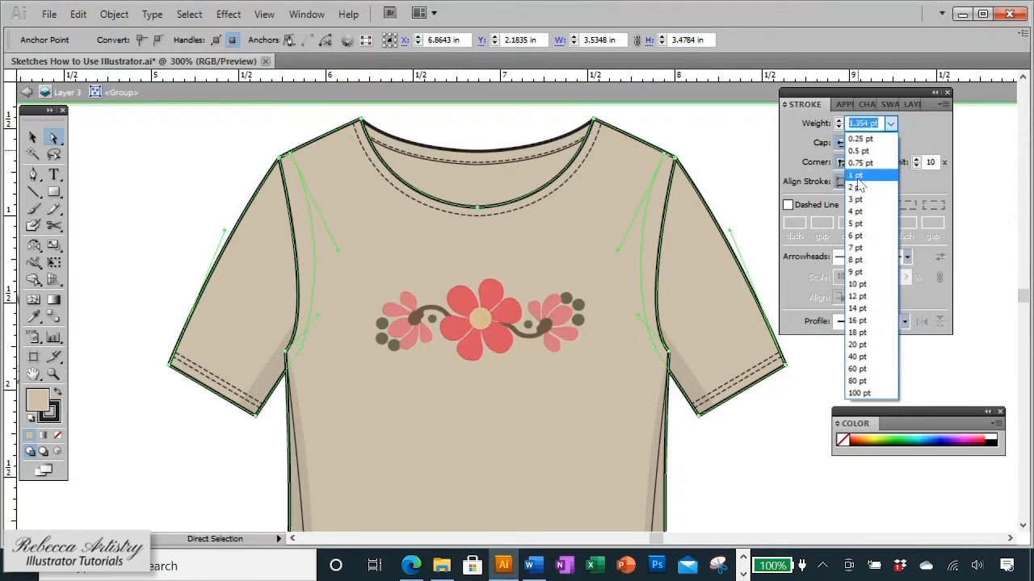
click(855, 175)
Step: Try a 2 pt stroke weight on the selected shirt outlines, return it to 1 pt, and deselect them
click(891, 123)
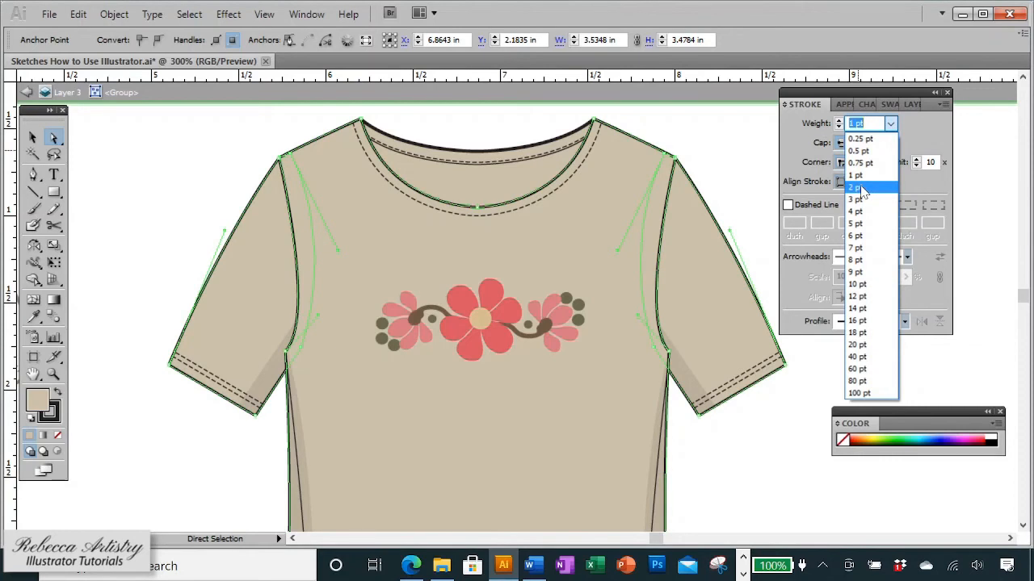
click(857, 187)
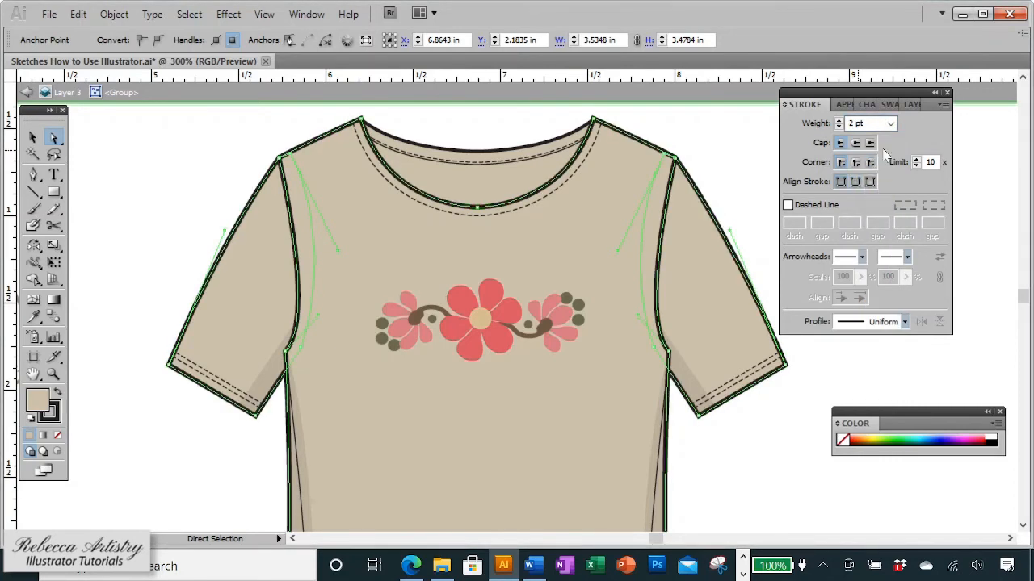
click(891, 124)
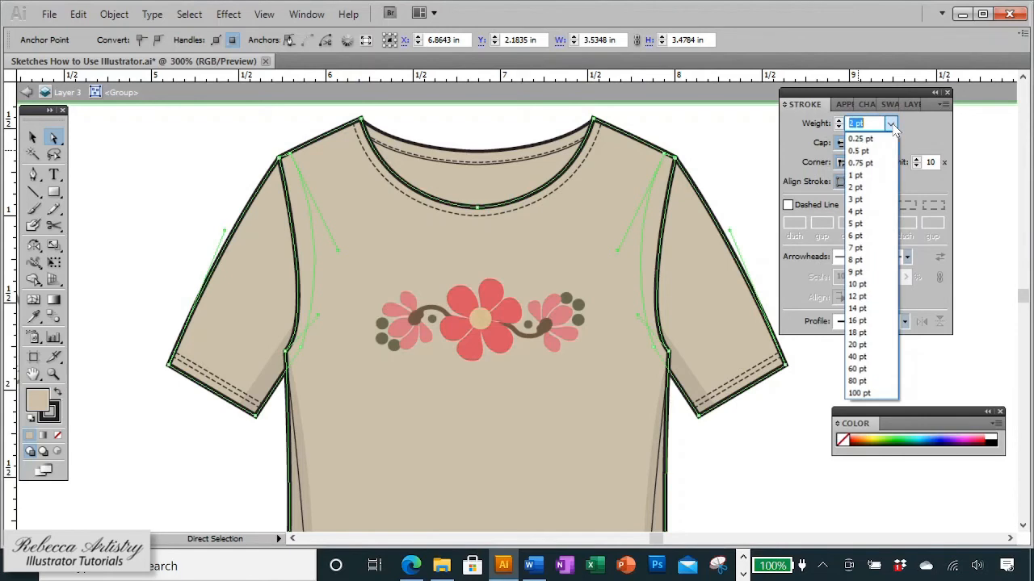
click(855, 176)
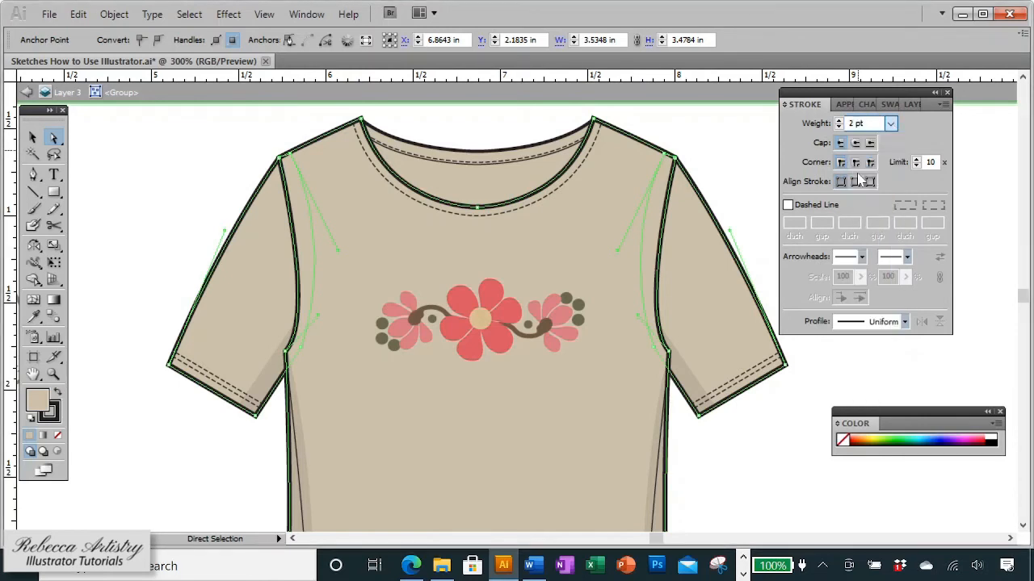
click(737, 156)
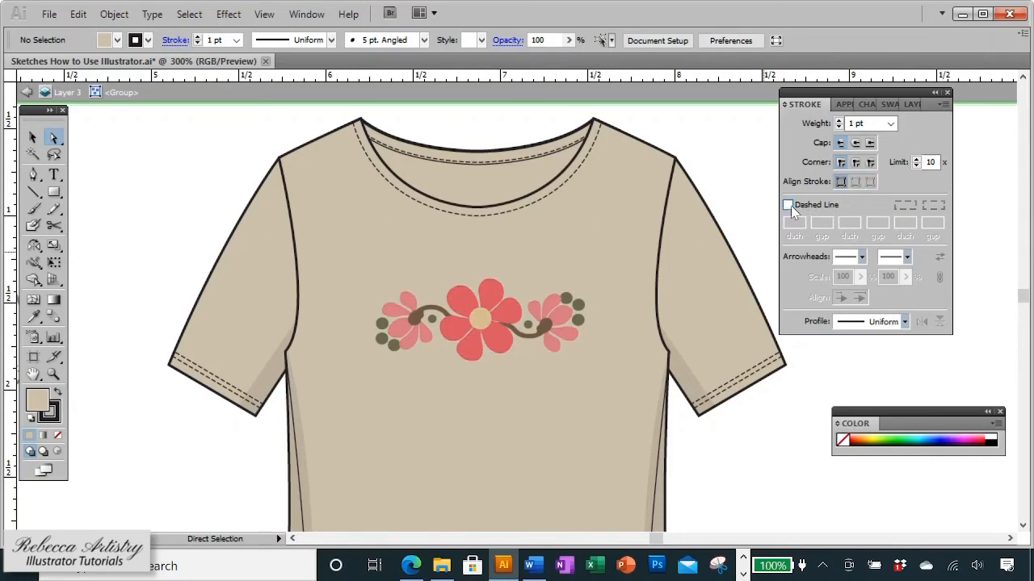
Step: Draw a straight horizontal line about 1.9 in long above the tan shirt with the Pen tool and make its stroke active
scroll(720, 201, up, 2)
scroll(376, 201, up, 1)
key(p)
click(332, 180)
shift+click(667, 180)
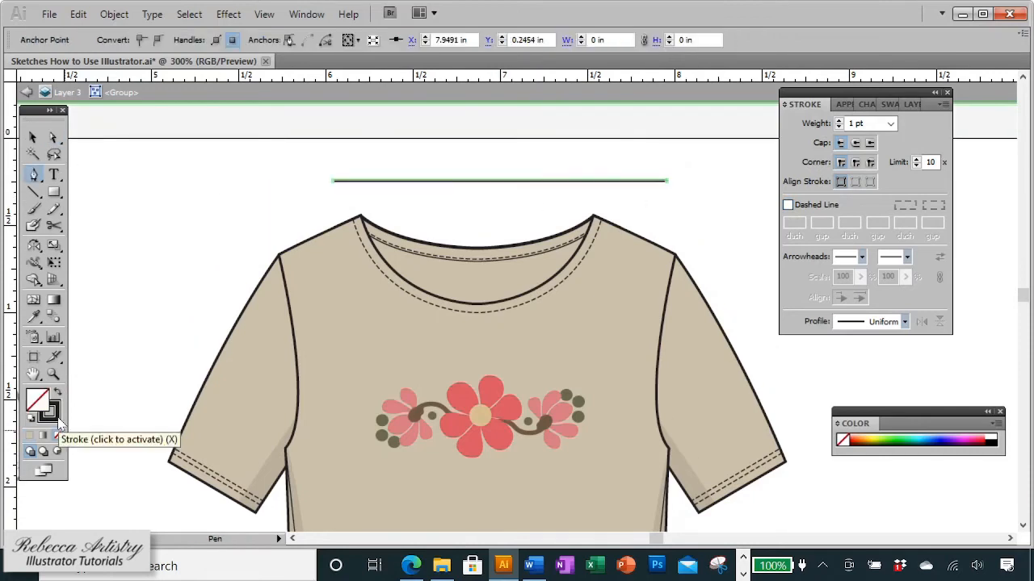
click(51, 412)
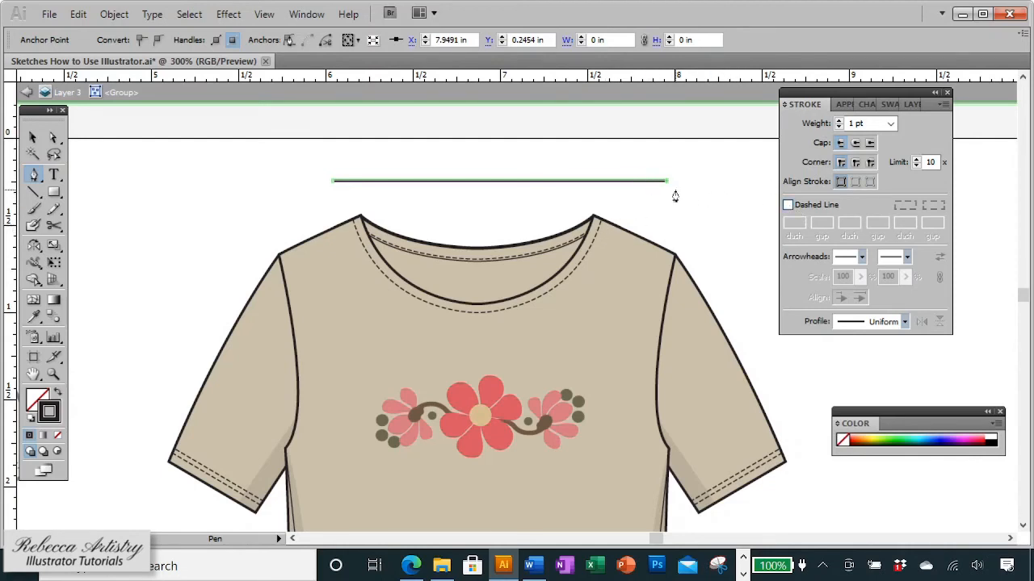
Step: Make the line above the tan shirt dashed with a 1 pt dash and 1 pt gap, and deselect it
click(787, 206)
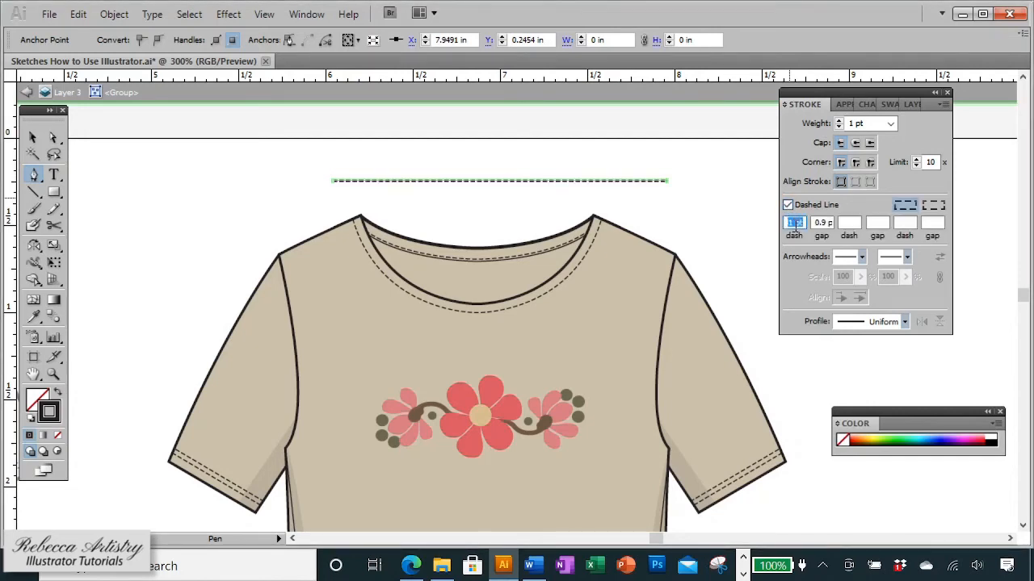
text(1)
click(823, 222)
key(Tab)
text(1)
click(34, 137)
click(198, 165)
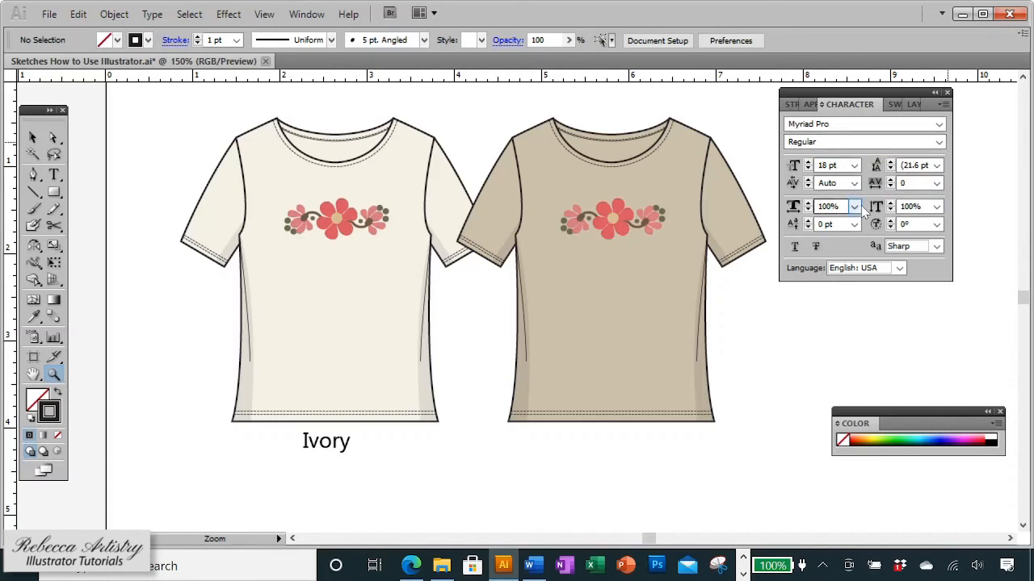
Step: Shift the Ivory label slightly to the right beneath the ivory shirt
click(32, 137)
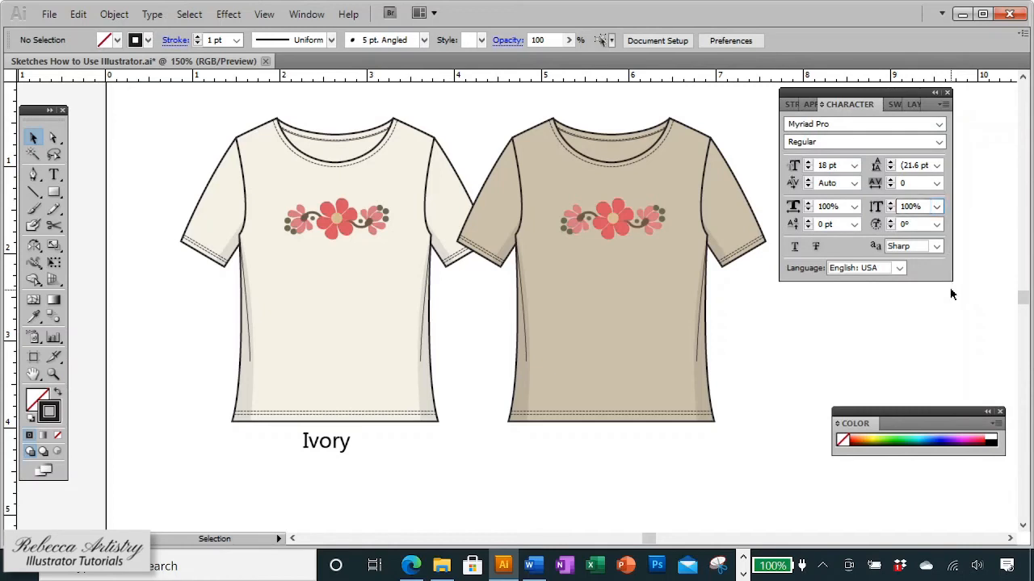
drag(456, 338, 470, 336)
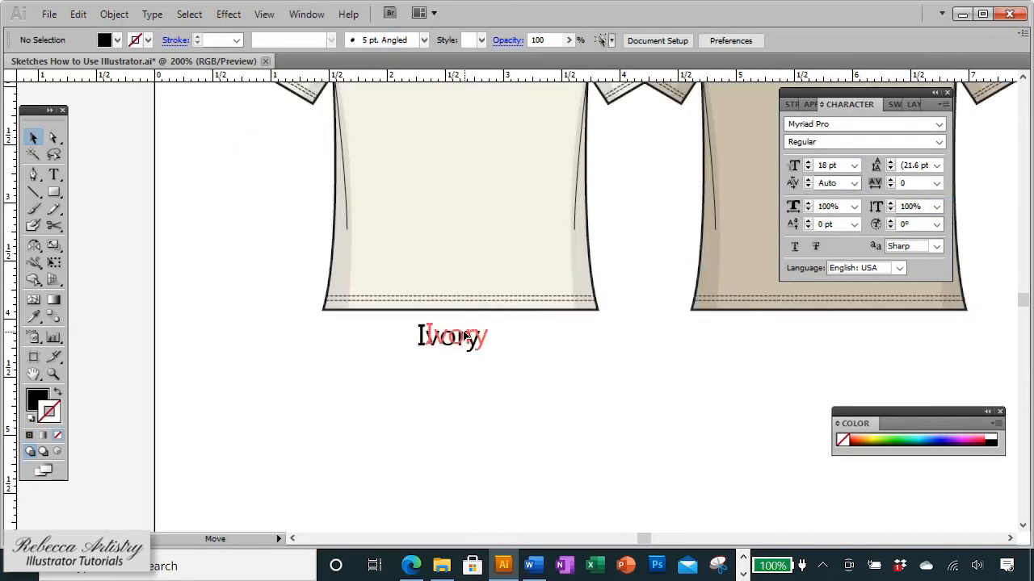
click(531, 364)
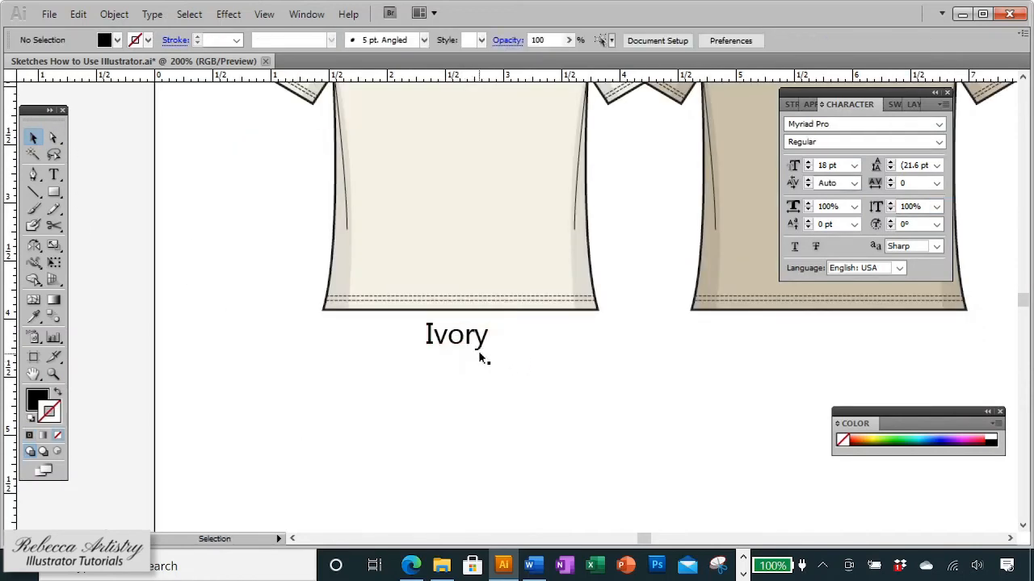
Step: Set the Ivory label's font to Myriad Pro Bold at 24 pt
click(478, 339)
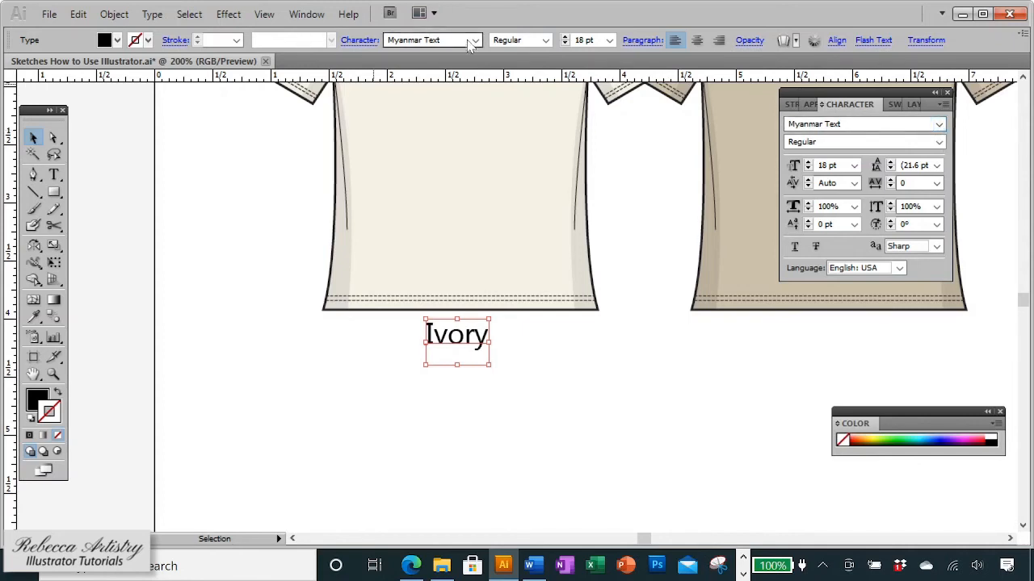
click(940, 127)
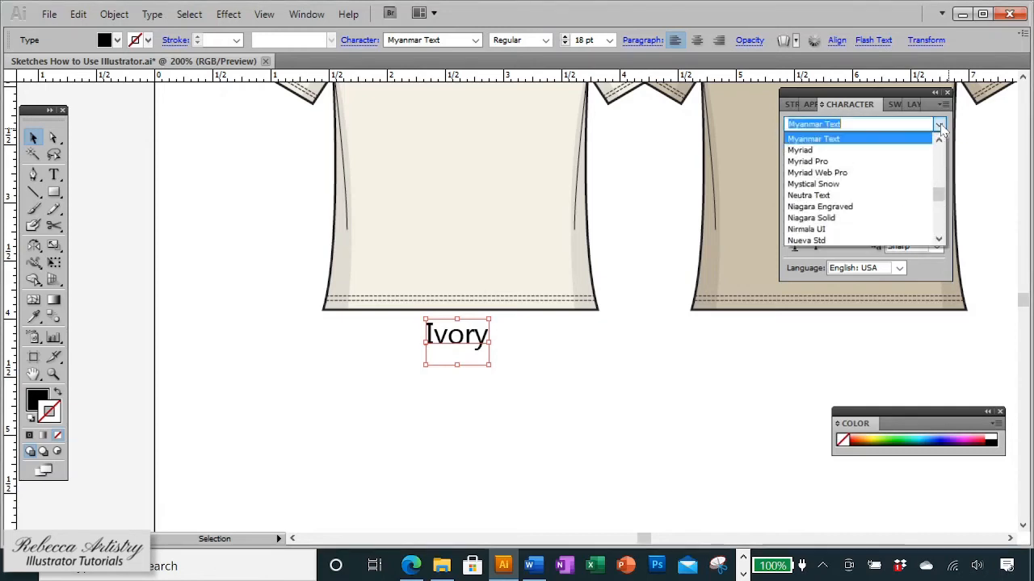
click(863, 163)
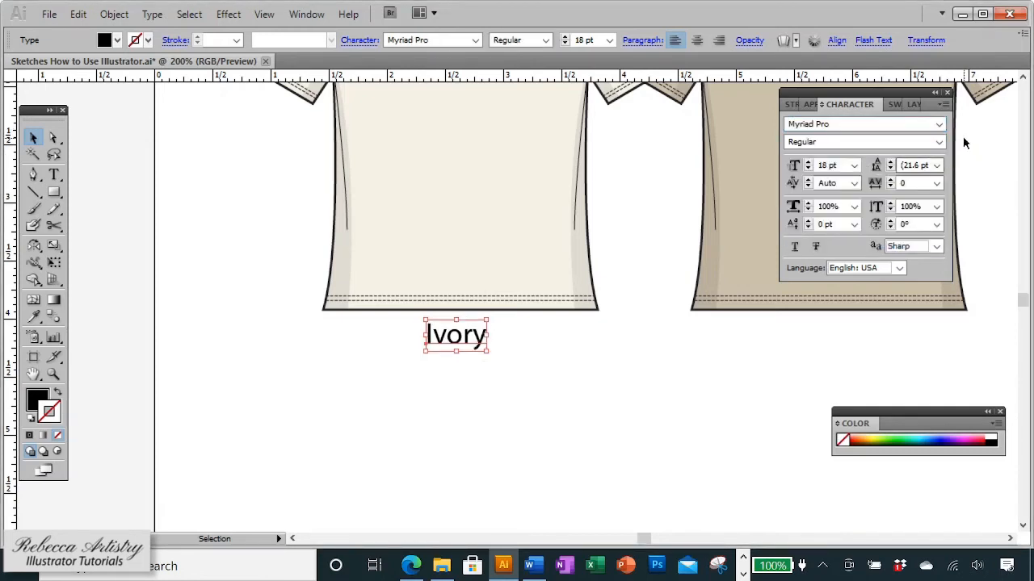
click(940, 143)
click(847, 182)
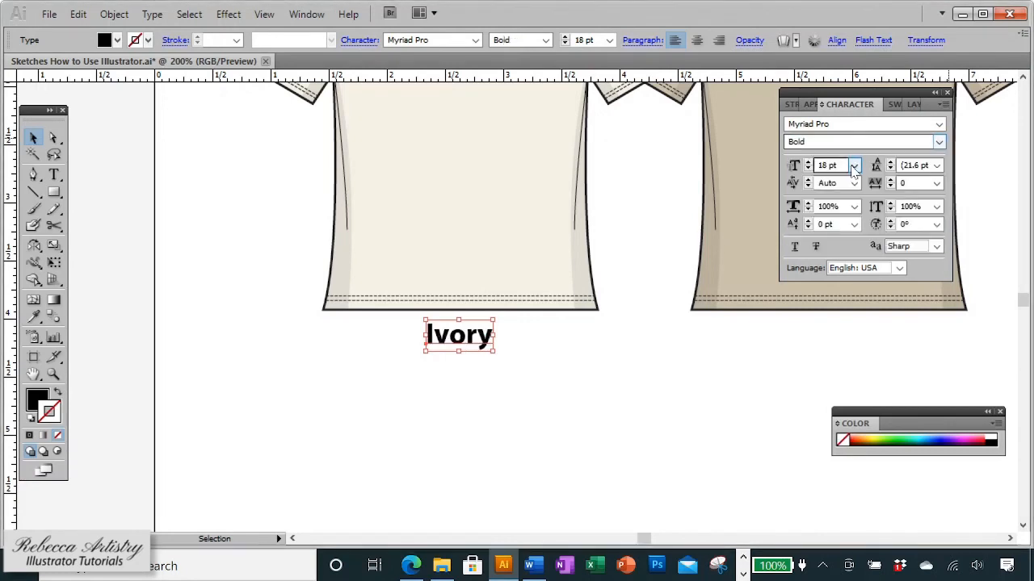
click(853, 165)
click(832, 317)
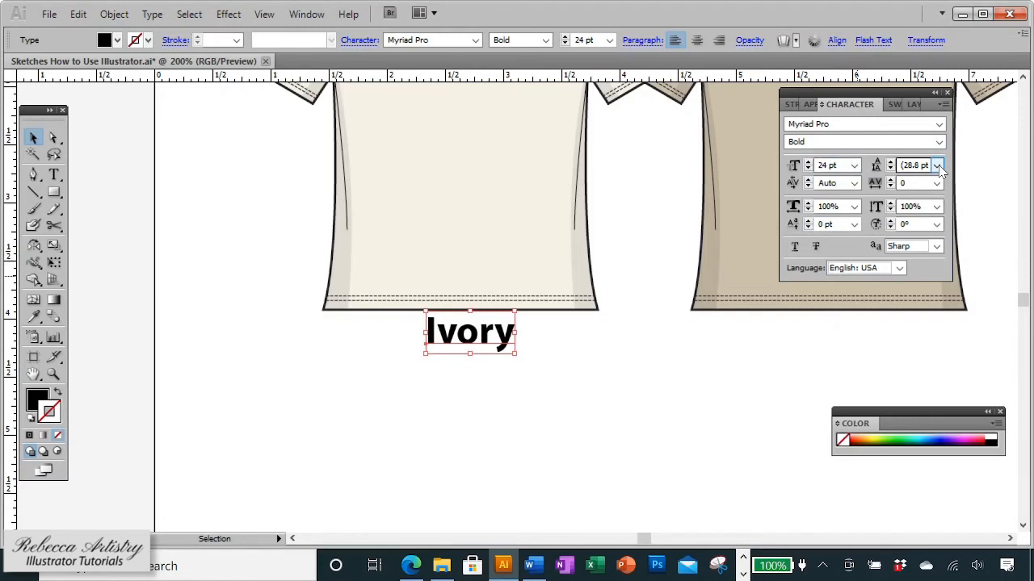
Step: Try horizontal scales of 150% and 50% on the Ivory label, and return it to 100%
click(854, 208)
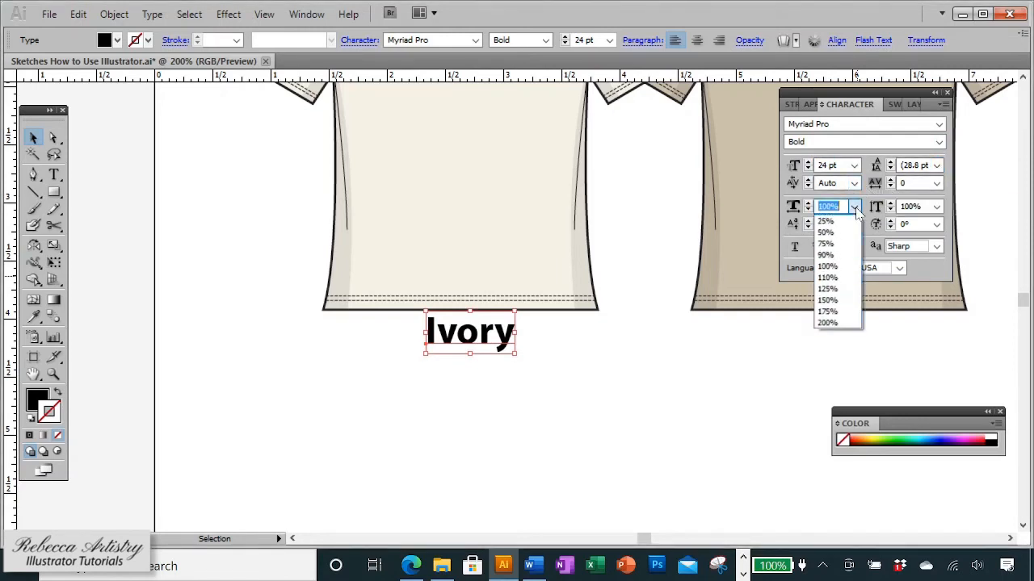
click(836, 298)
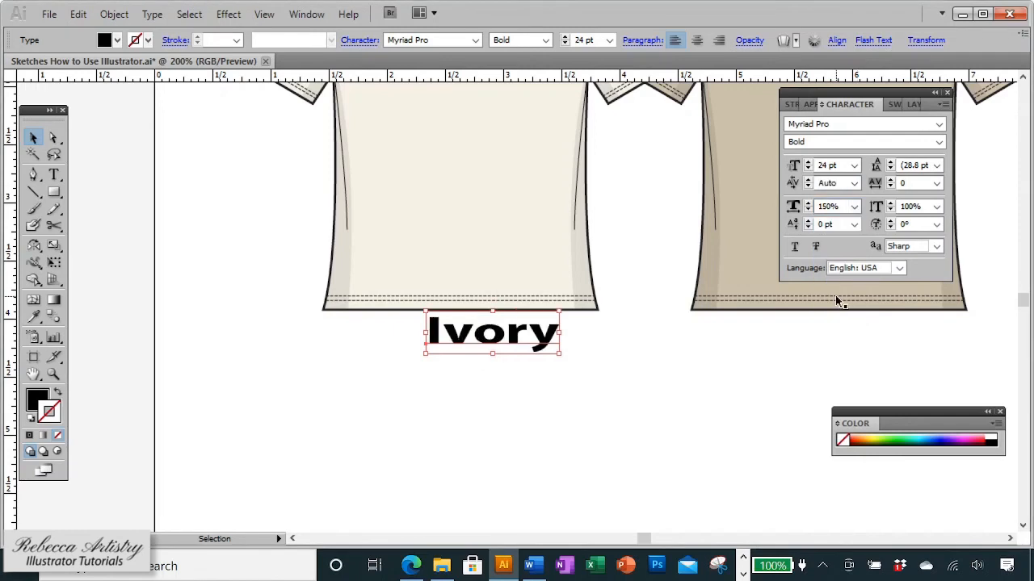
click(854, 208)
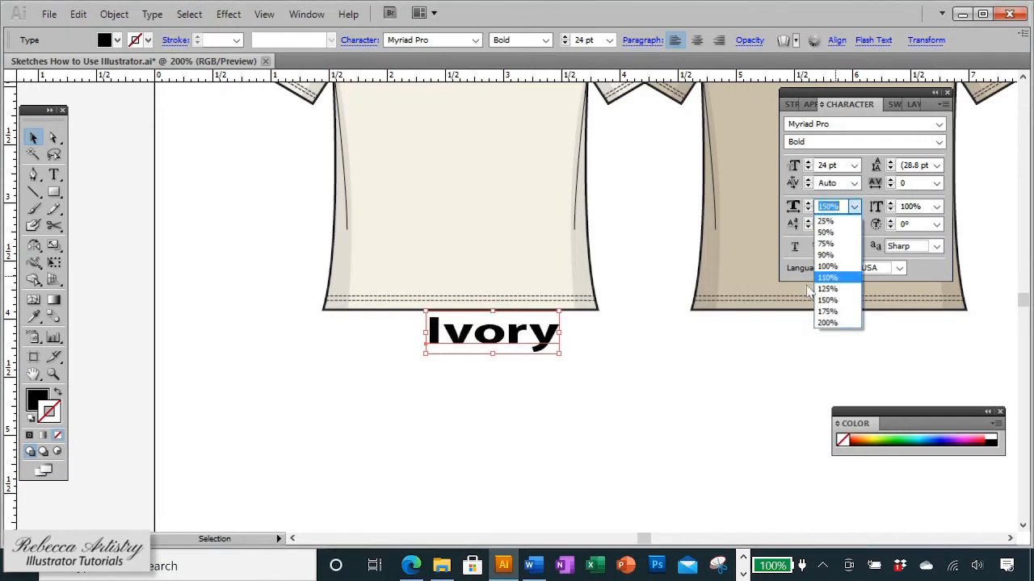
click(827, 233)
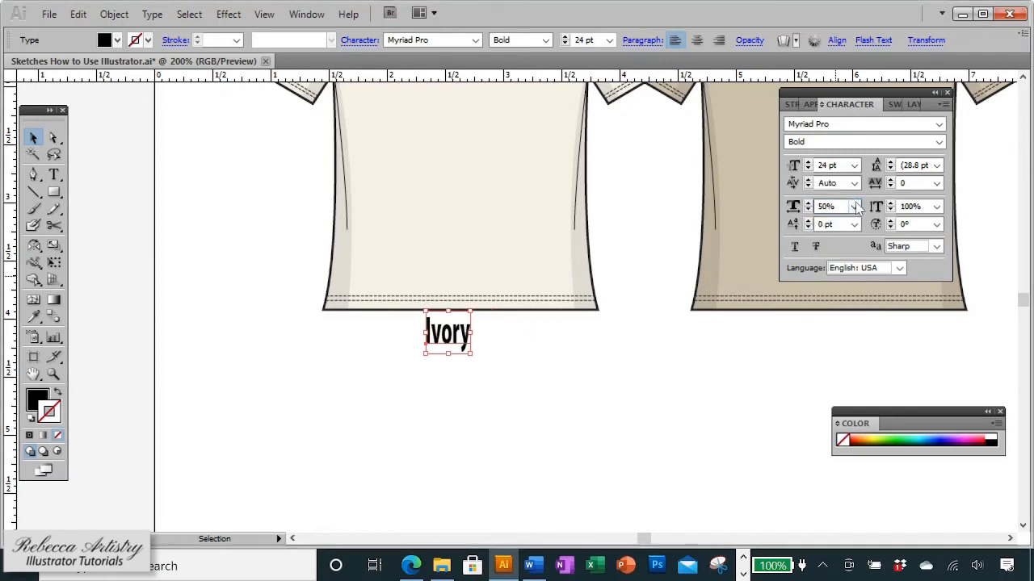
click(854, 207)
click(826, 267)
Step: Try vertical scales of 150% and 75% on the Ivory label, and return it to 100%
click(936, 206)
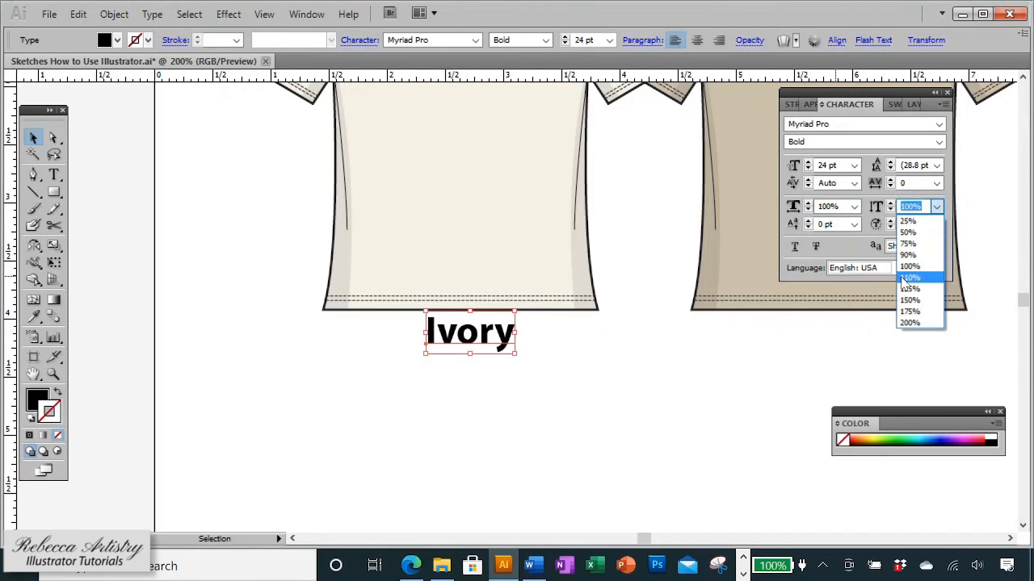
click(913, 300)
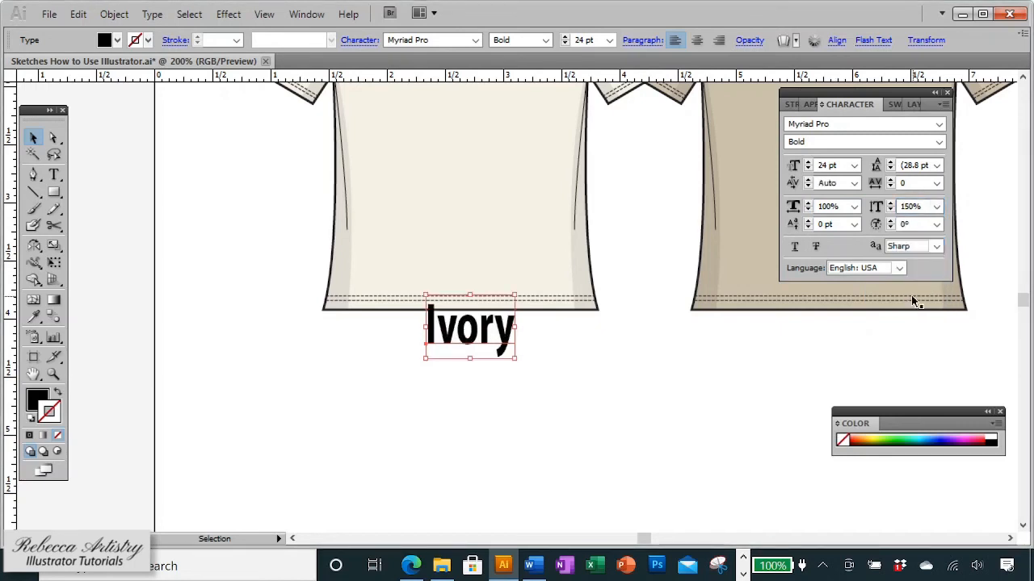
click(936, 207)
click(918, 243)
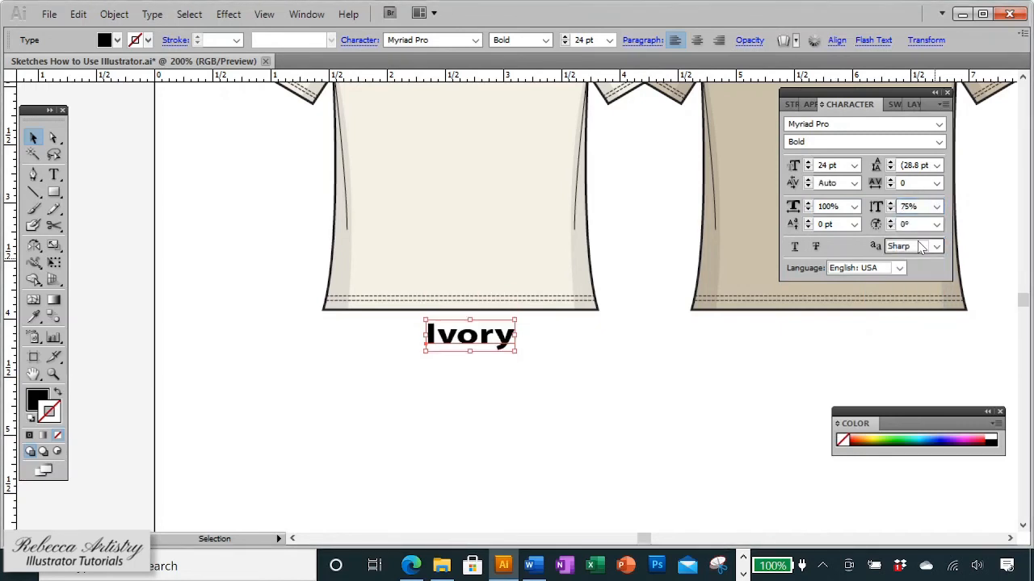
click(936, 207)
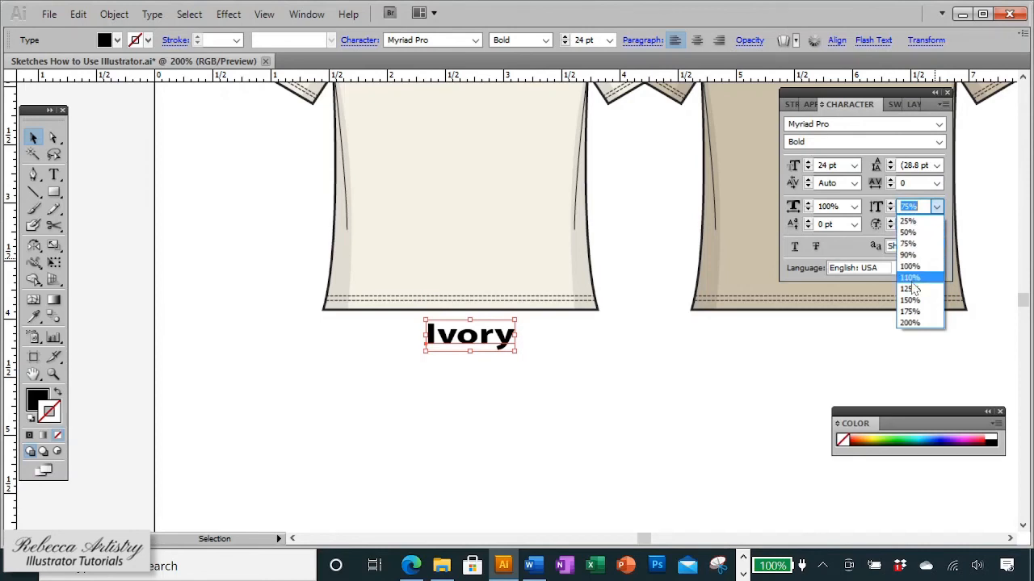
click(910, 266)
Step: Try underline and strikethrough on the Ivory label, remove both, and view the additional character options
click(794, 246)
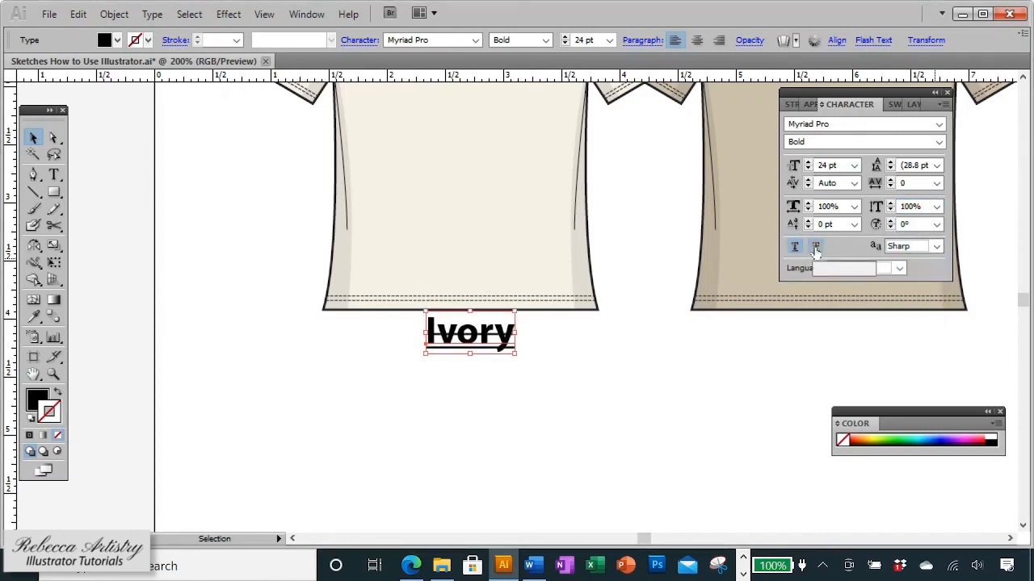
click(794, 247)
click(813, 248)
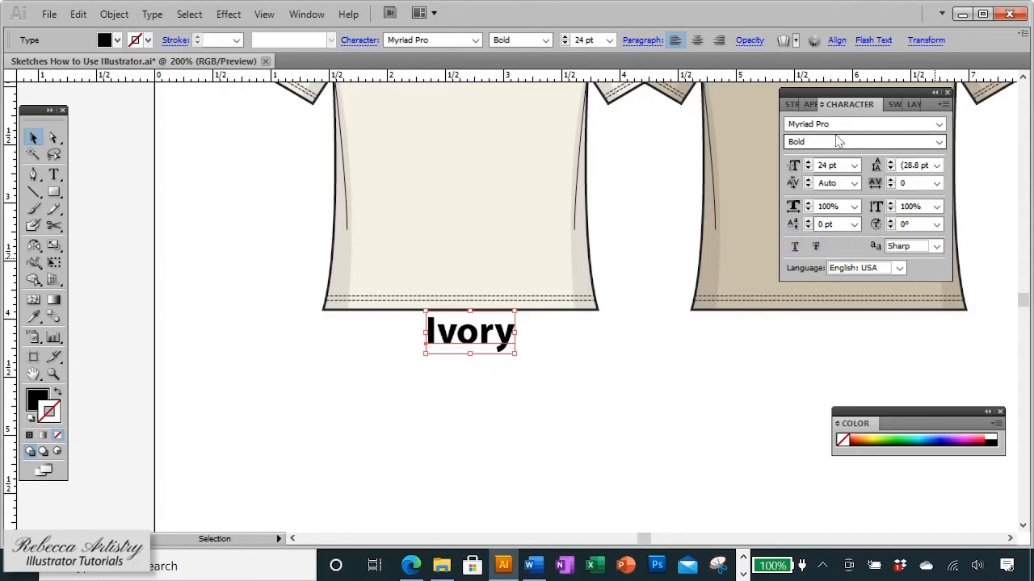
click(943, 104)
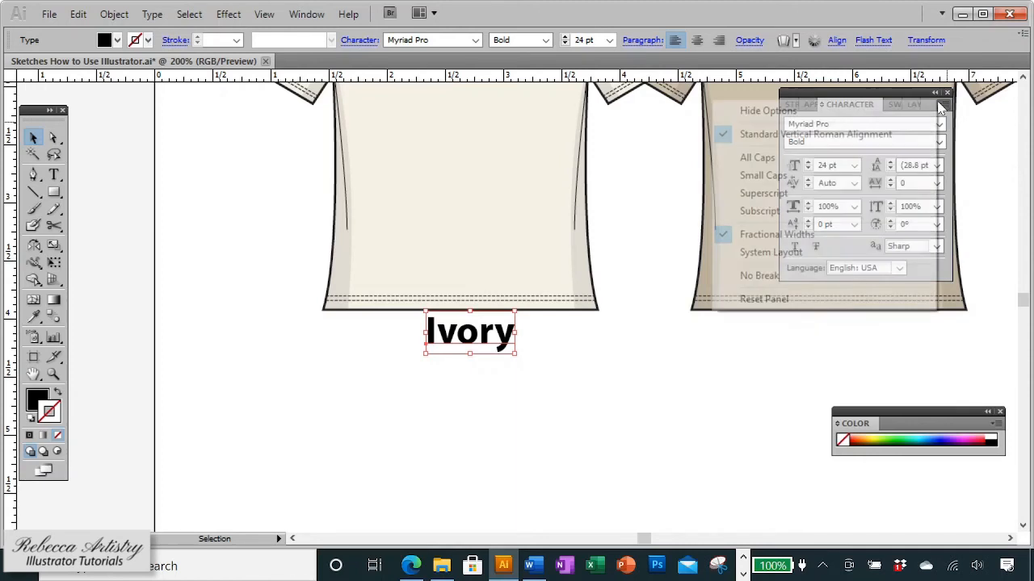
click(941, 107)
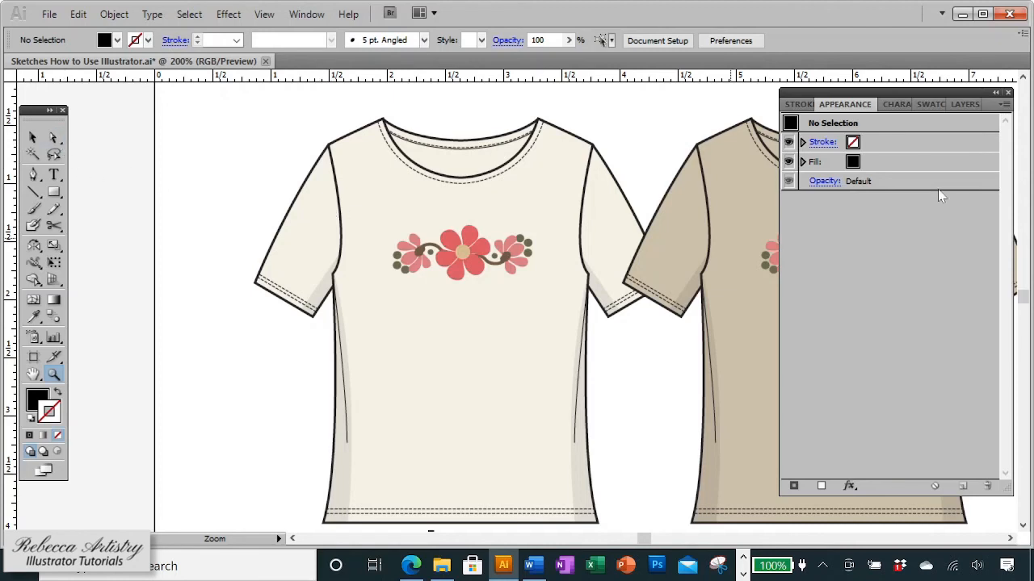
Step: Select the ivory shirt's inner back-neck shape to examine its stroke and fill appearance attributes
click(53, 137)
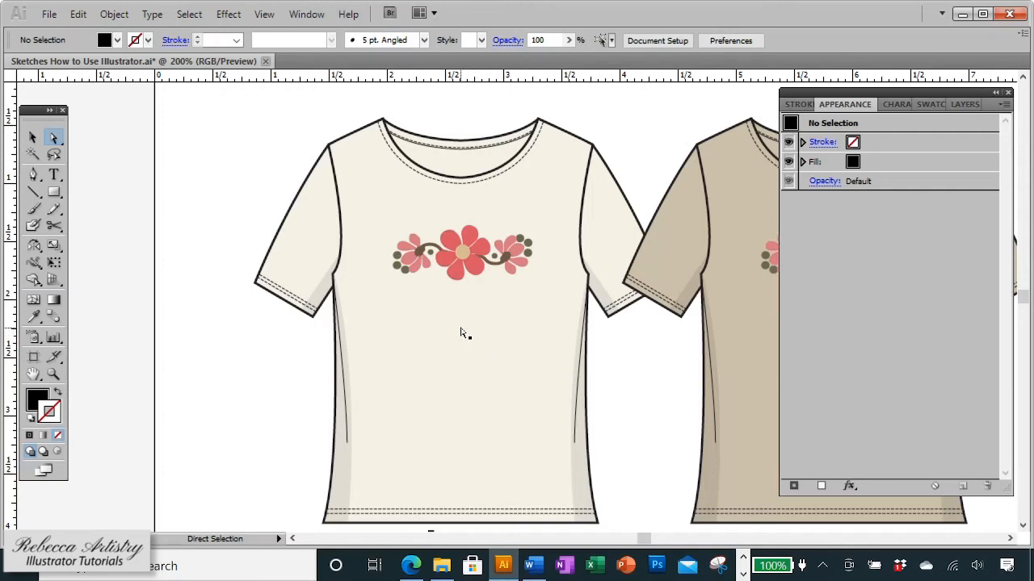
scroll(462, 333, up, 1)
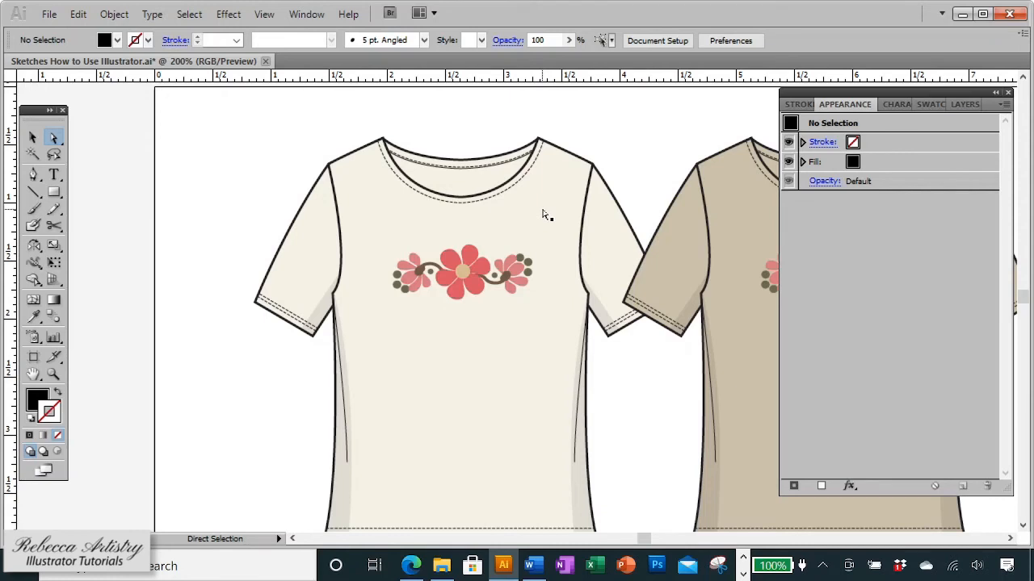
scroll(543, 214, down, 1)
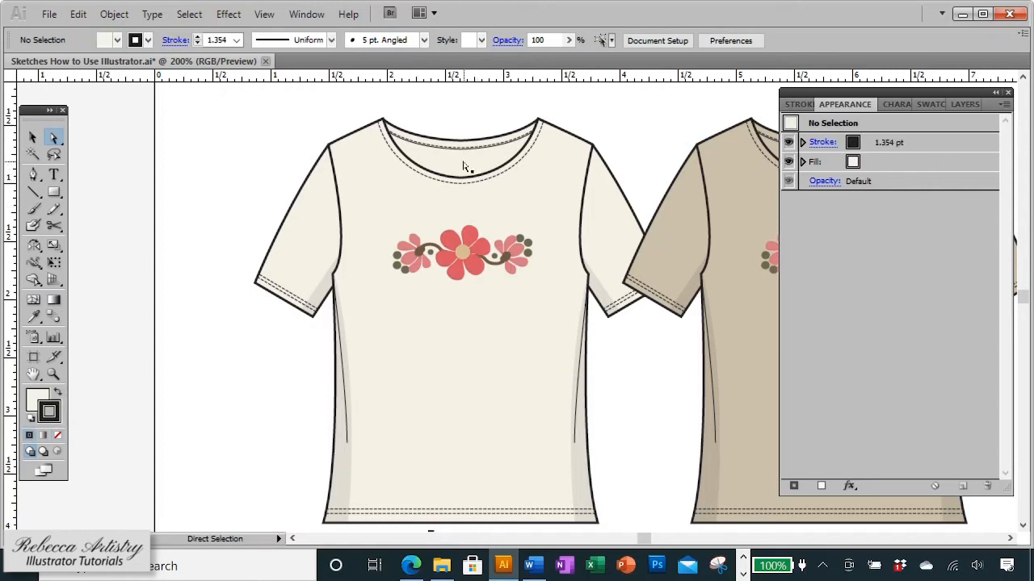
click(465, 166)
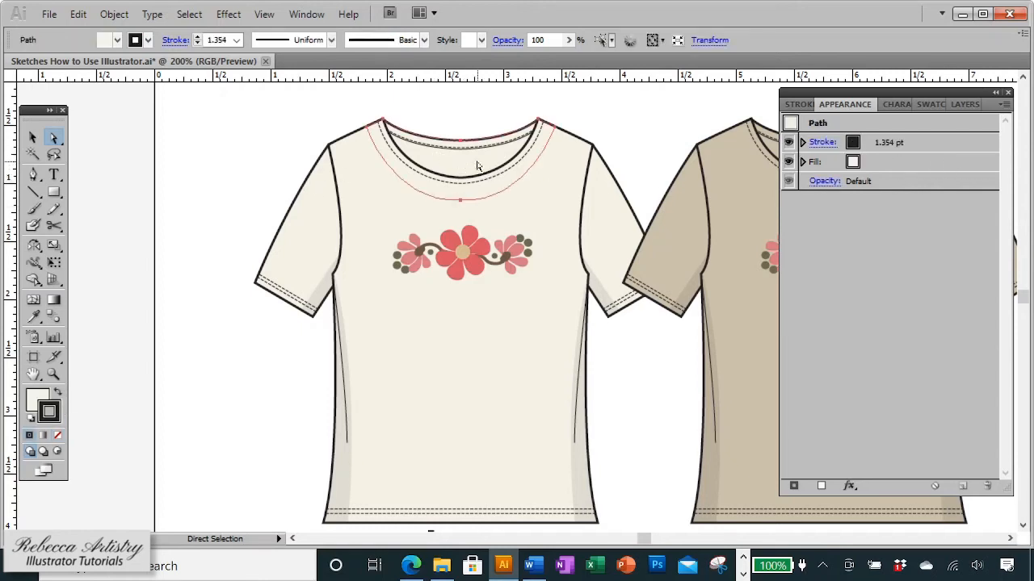
Step: Add a second fill to the ivory shirt's inner back-neck shape and colour the upper fill with the Black swatch
click(35, 399)
click(904, 165)
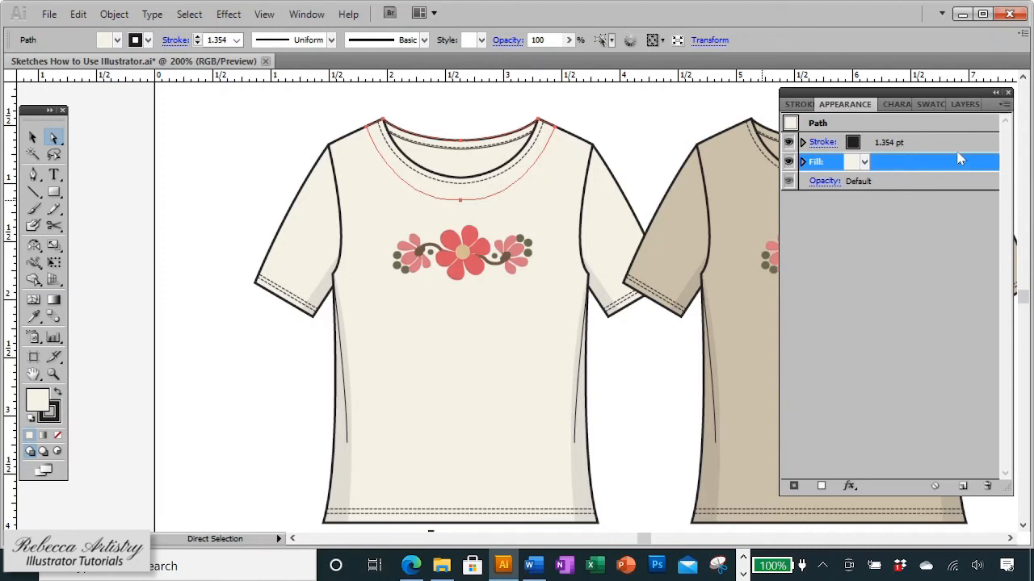
click(1003, 106)
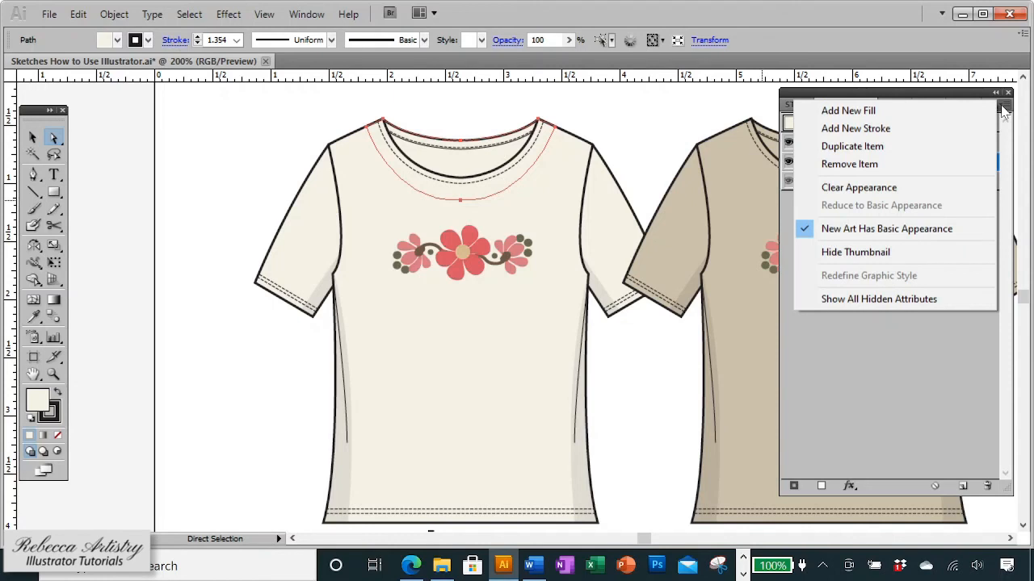
click(877, 114)
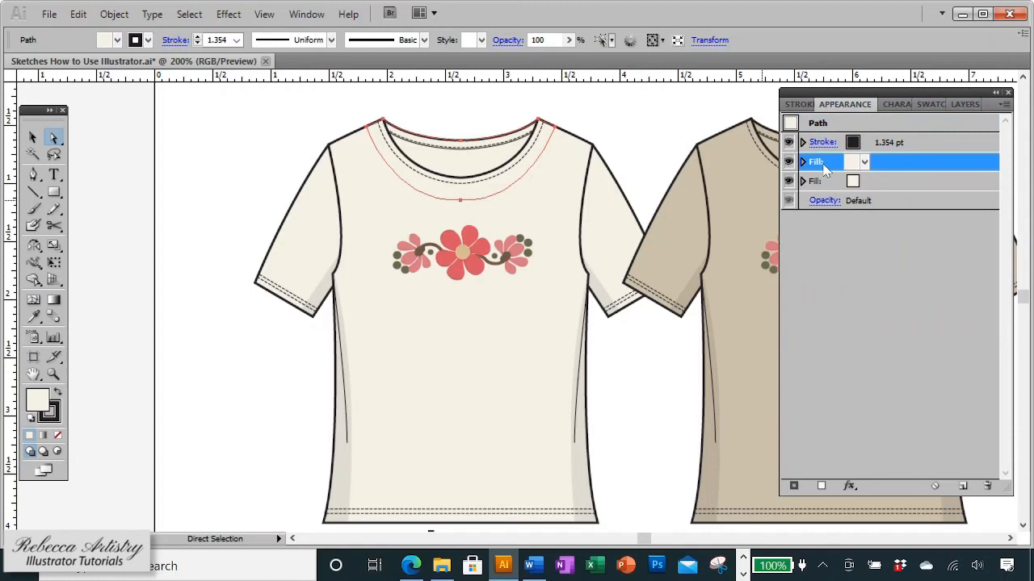
click(864, 163)
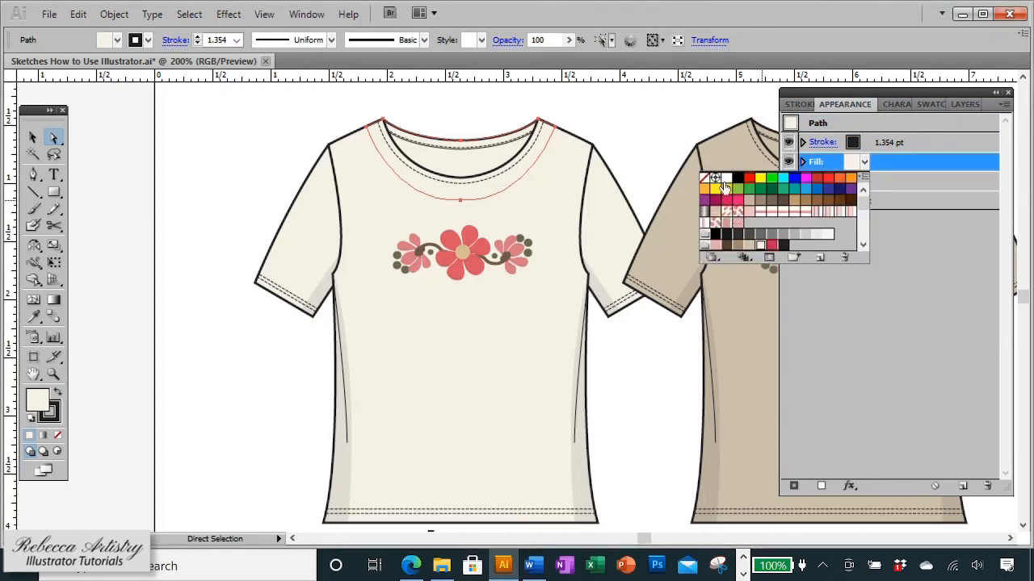
click(737, 179)
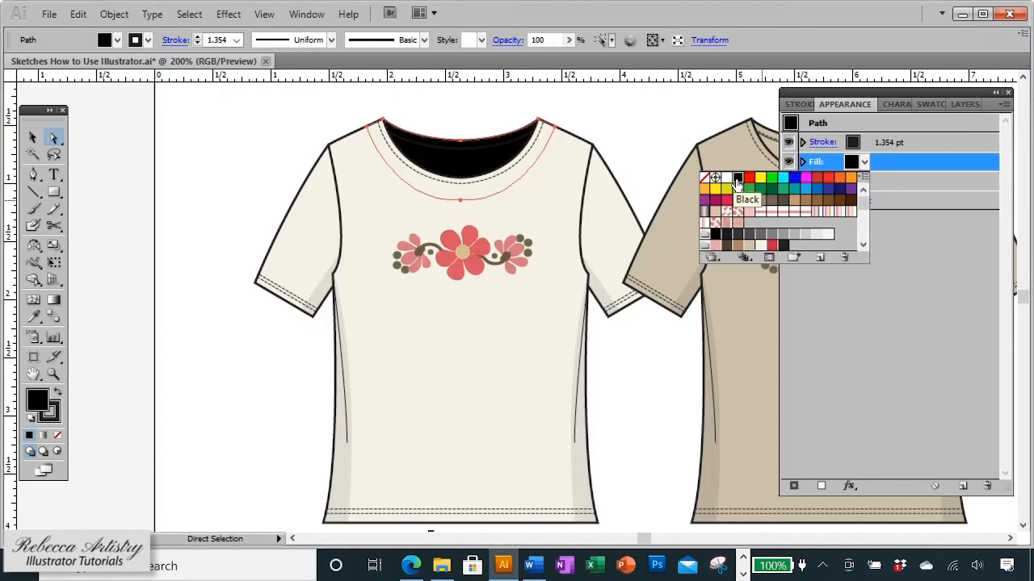
click(884, 163)
click(864, 162)
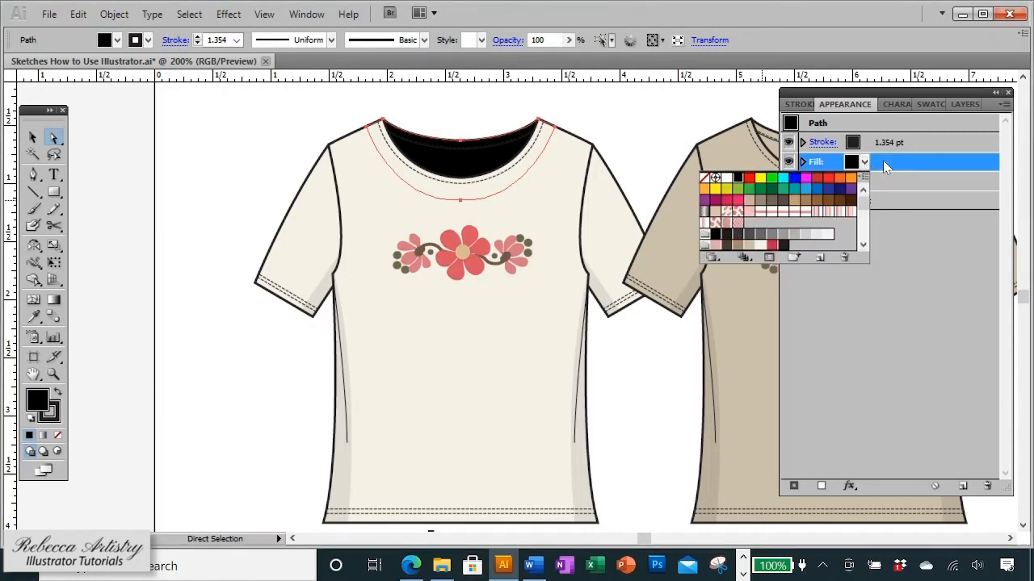
click(884, 165)
Step: Set the opacity of the inner back-neck shape's black fill to 10% and deselect the shape
click(803, 162)
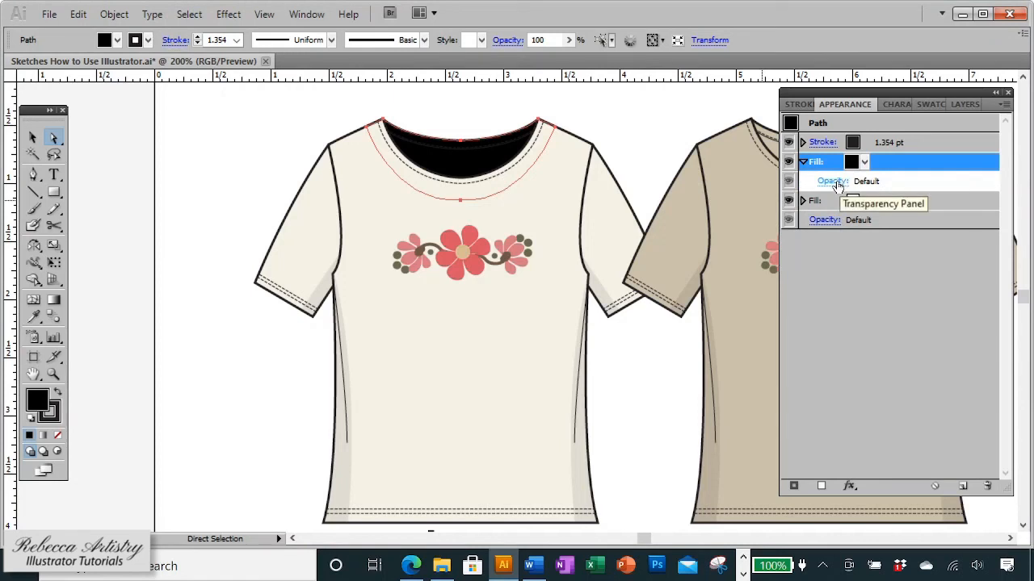
click(837, 184)
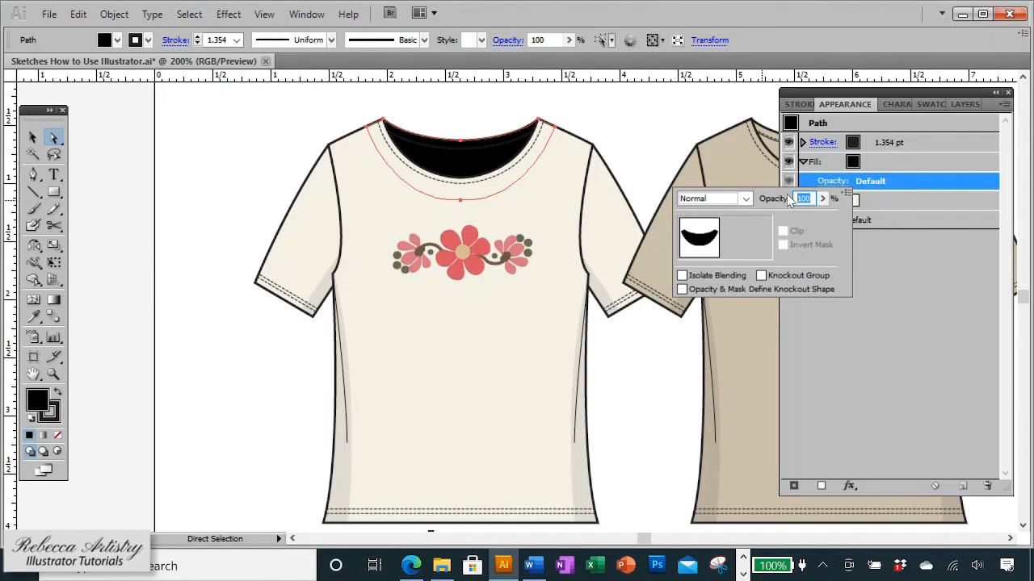
text(10)
click(888, 347)
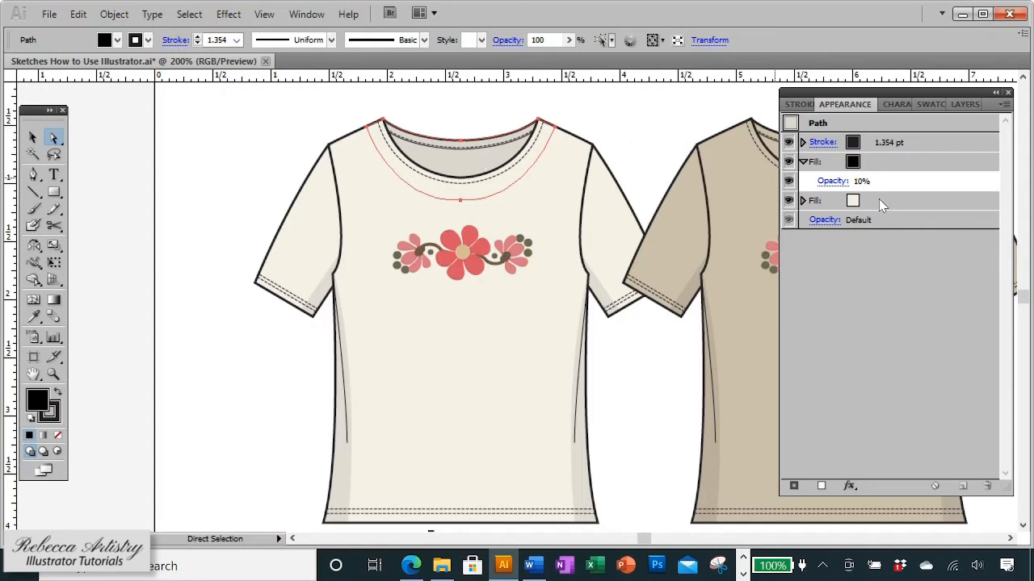
click(636, 129)
scroll(638, 133, up, 1)
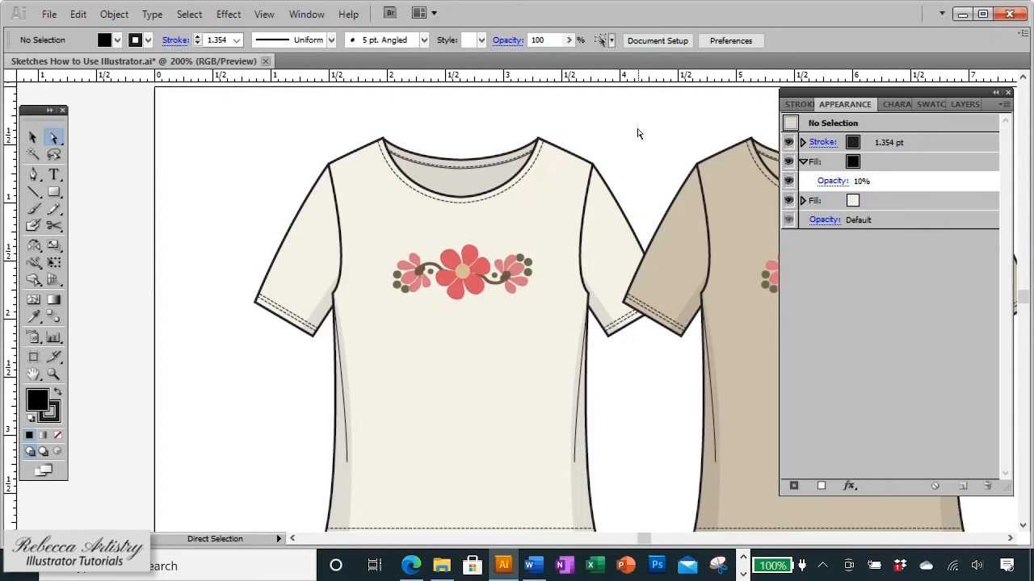